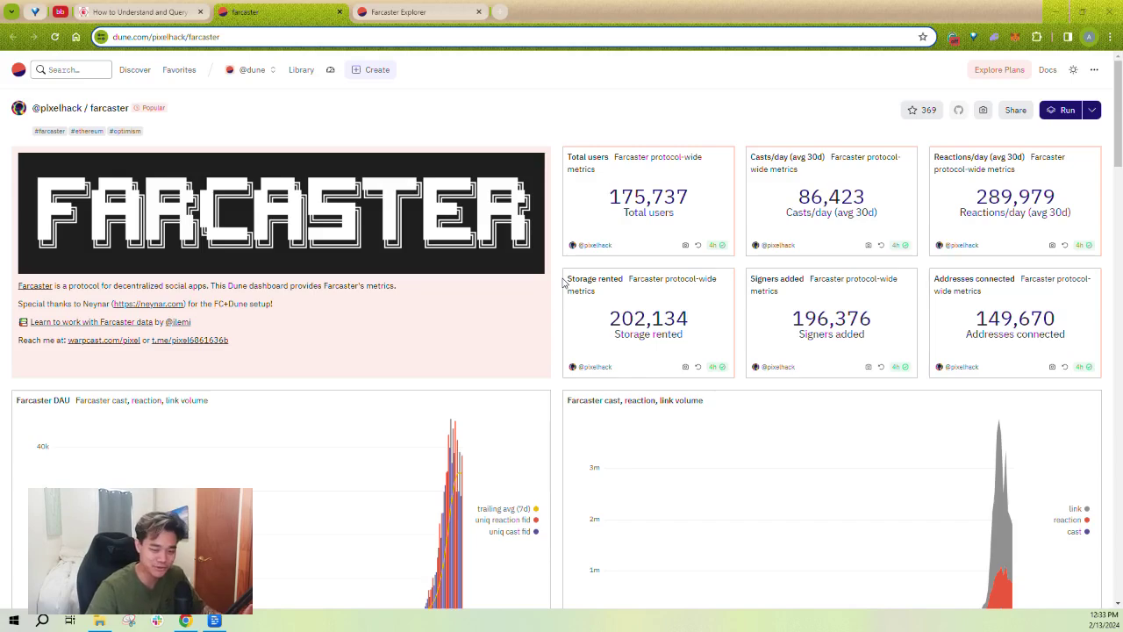
Switch to the Farcaster Explorer dashboard, then to the 'How to Understand and Query Farcaster Data' article
click(443, 11)
scroll(446, 175, up, 3)
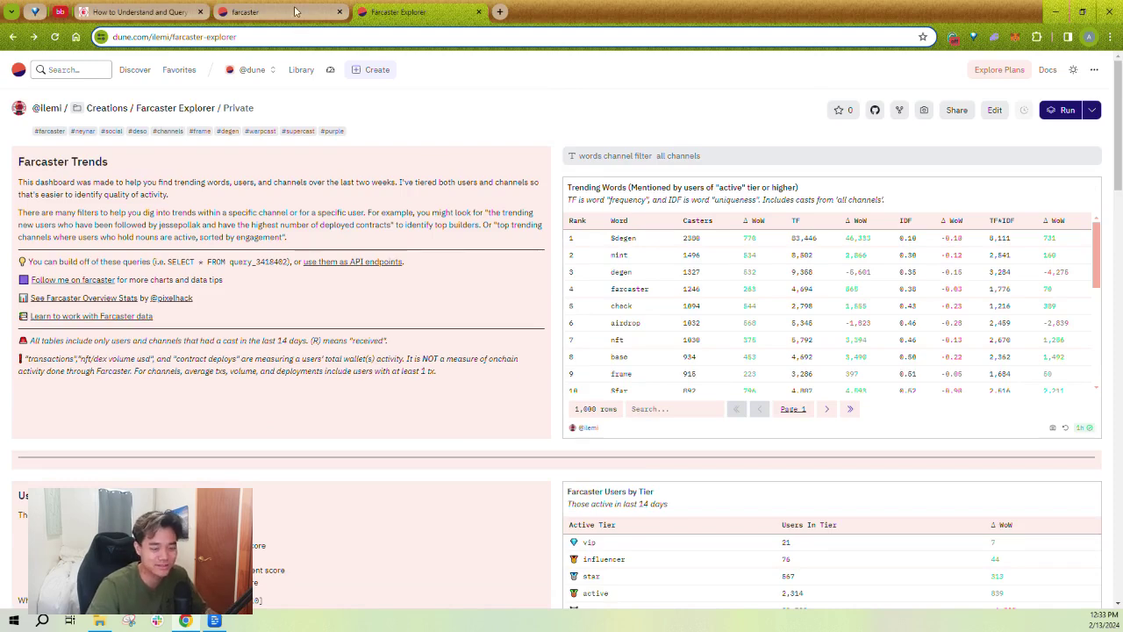
key(ctrl+shift+Tab)
key(ctrl+shift+Tab)
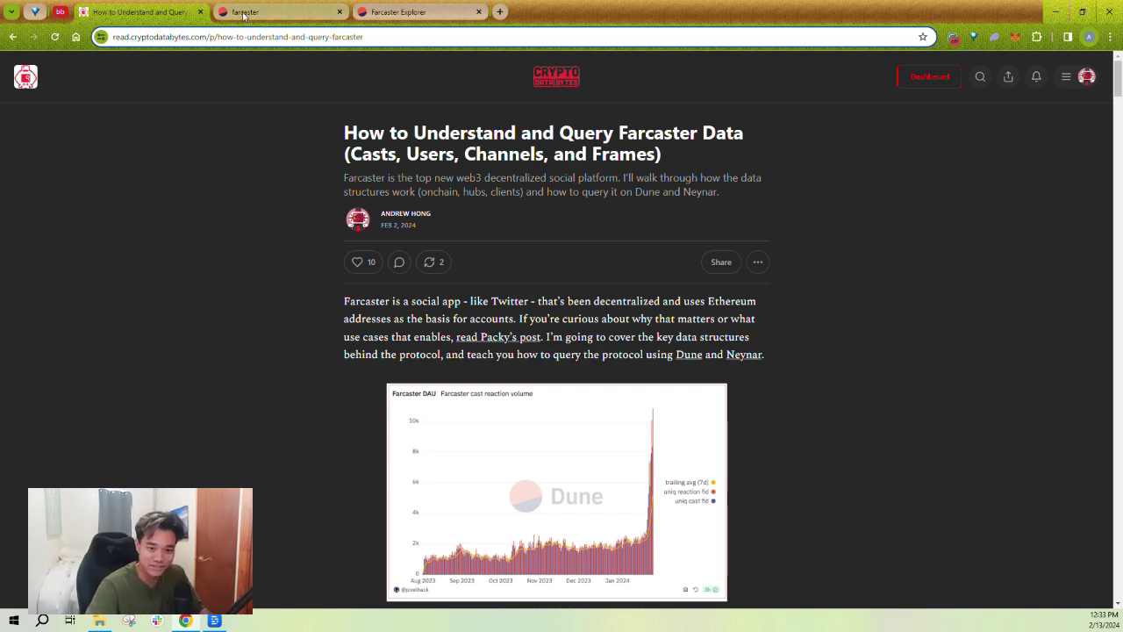
Read through the Farcaster data article, highlighting the audio-overview line along the way
scroll(489, 338, down, 3)
scroll(490, 343, down, 3)
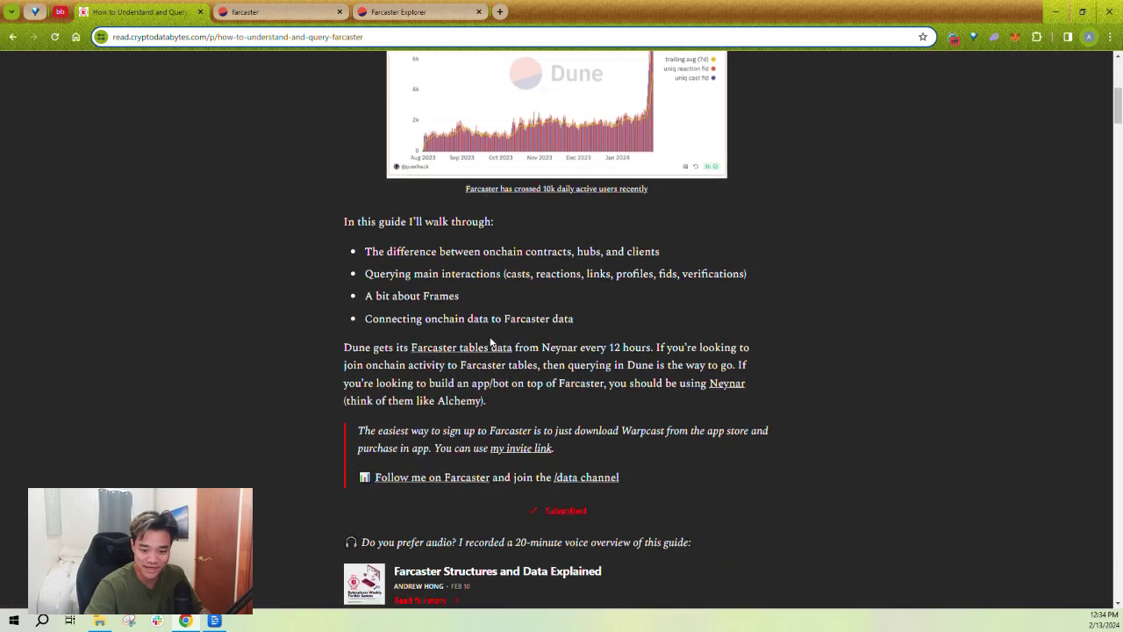
triple_click(454, 382)
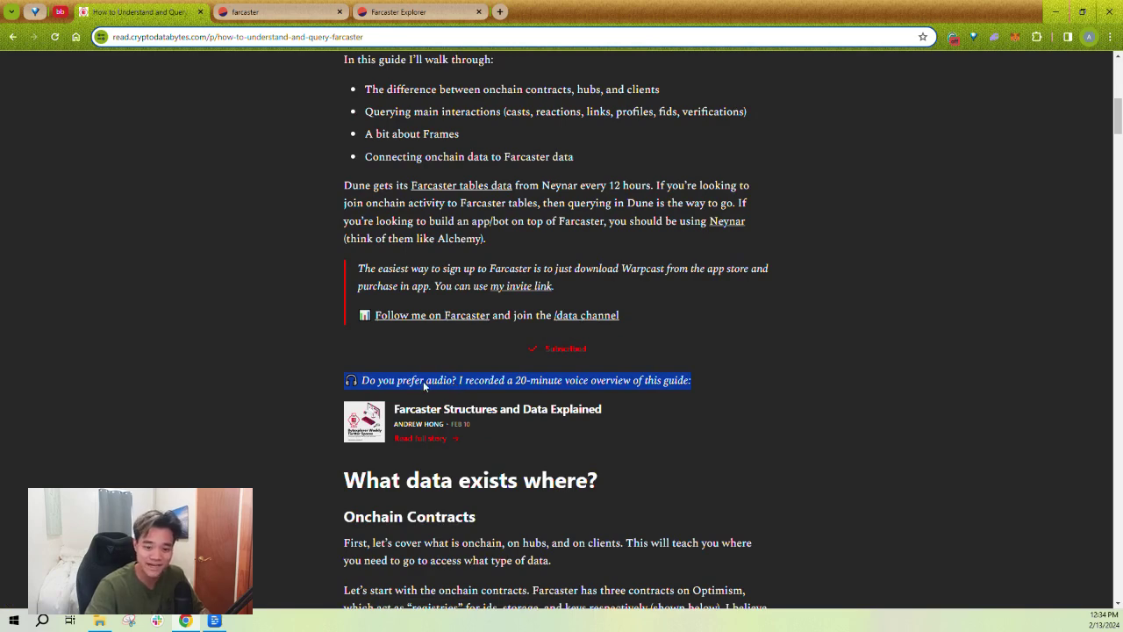
scroll(416, 375, down, 2)
scroll(416, 375, down, 3)
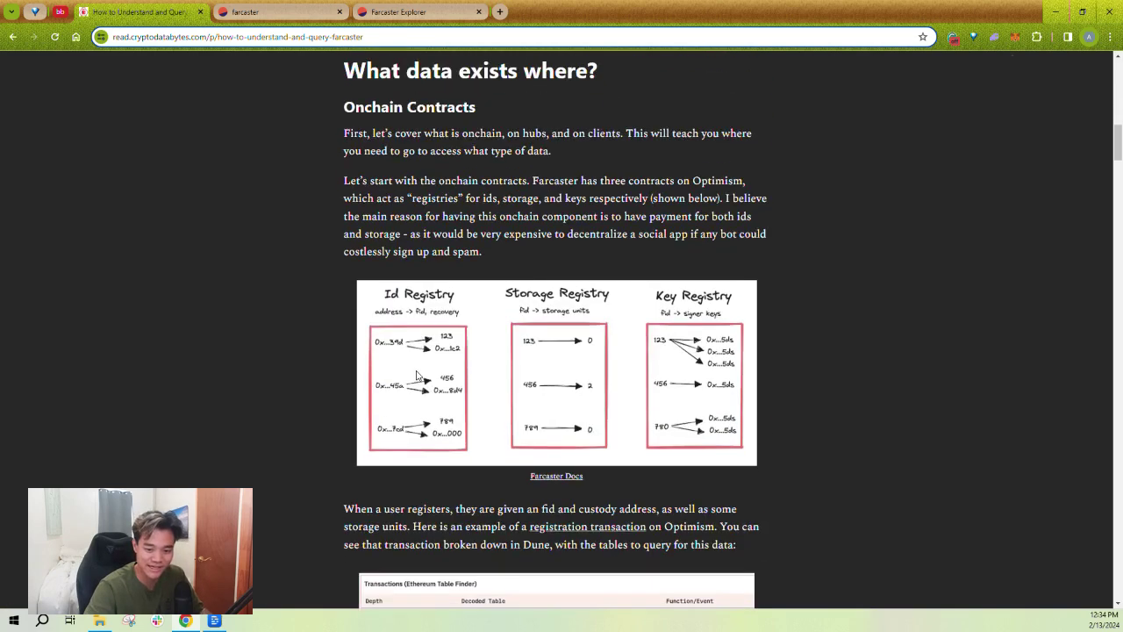
scroll(477, 293, up, 1)
scroll(817, 460, down, 10)
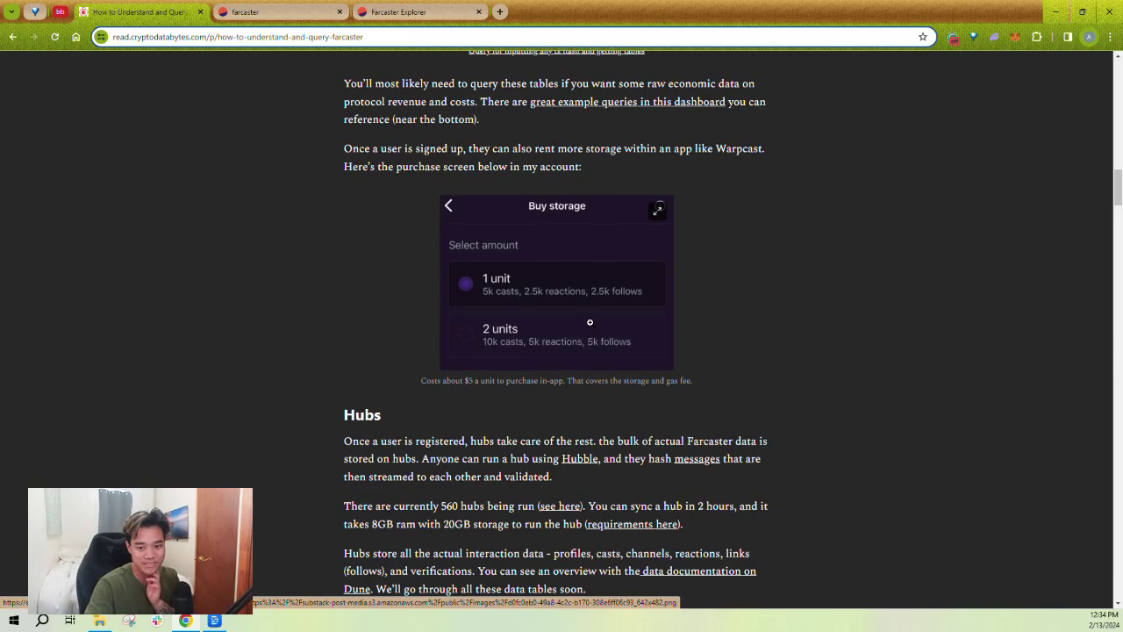
scroll(589, 322, down, 3)
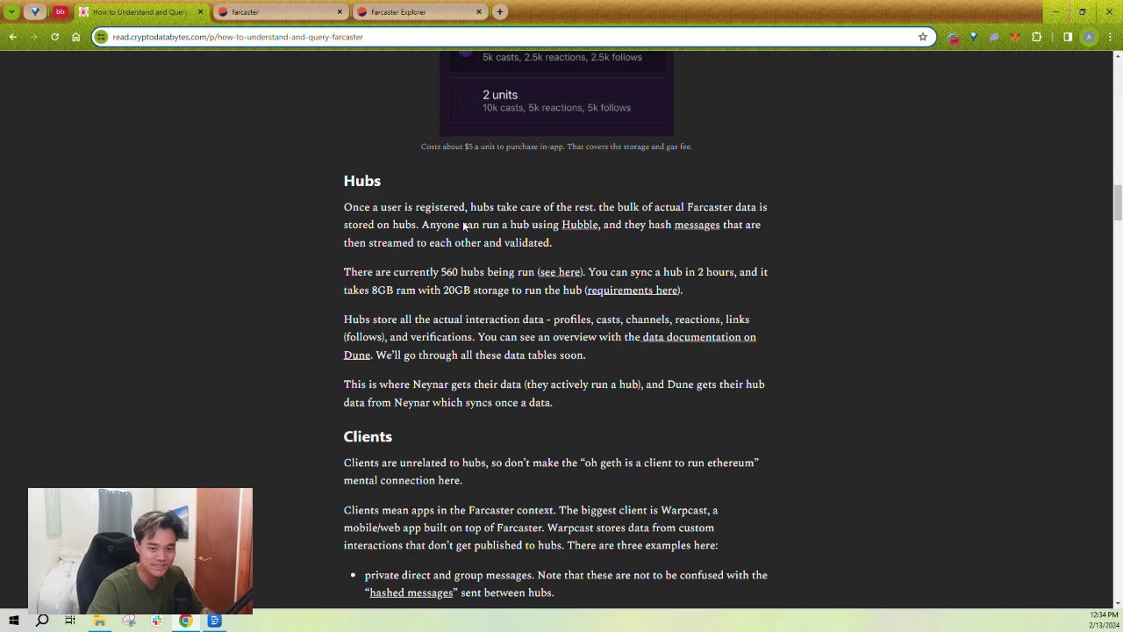
scroll(405, 397, down, 2)
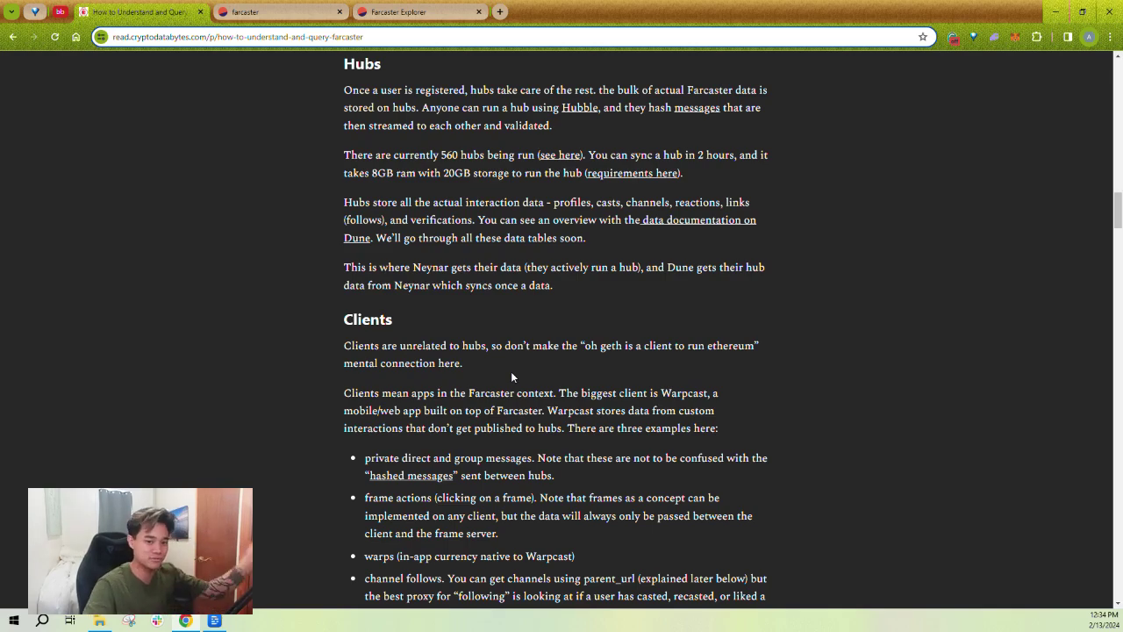
scroll(487, 325, down, 10)
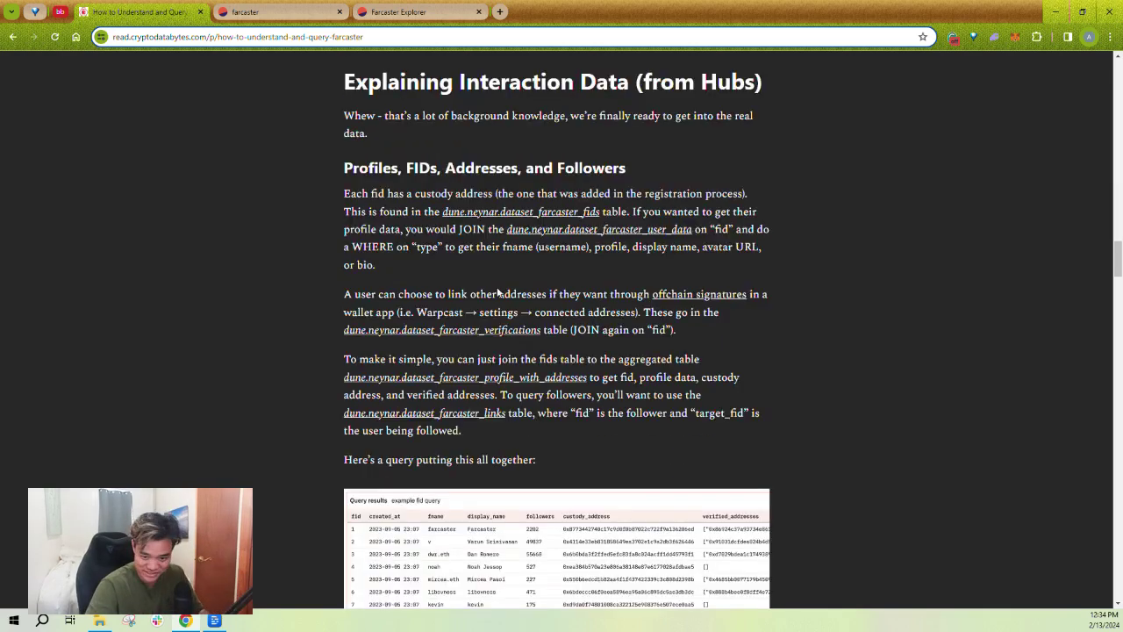
scroll(497, 292, down, 15)
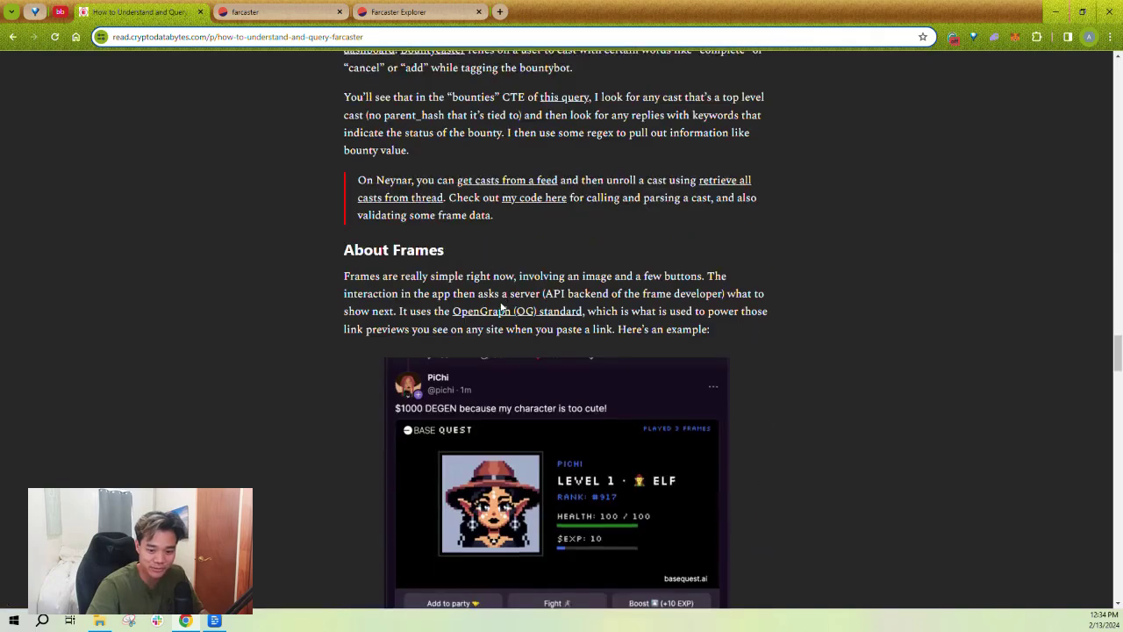
scroll(502, 308, down, 15)
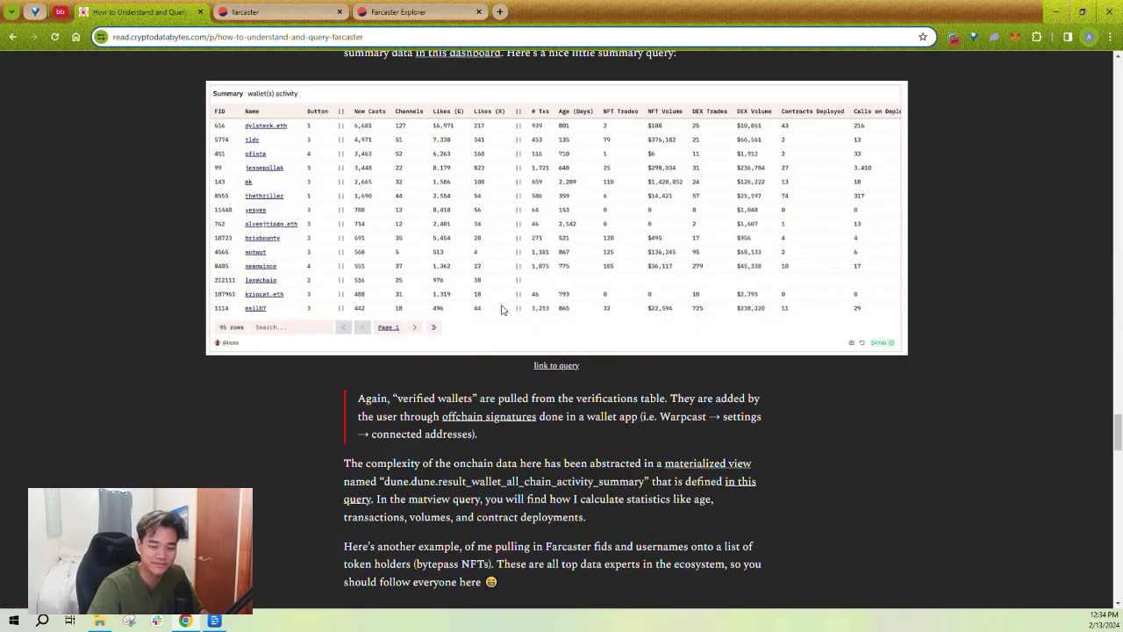
scroll(502, 309, up, 20)
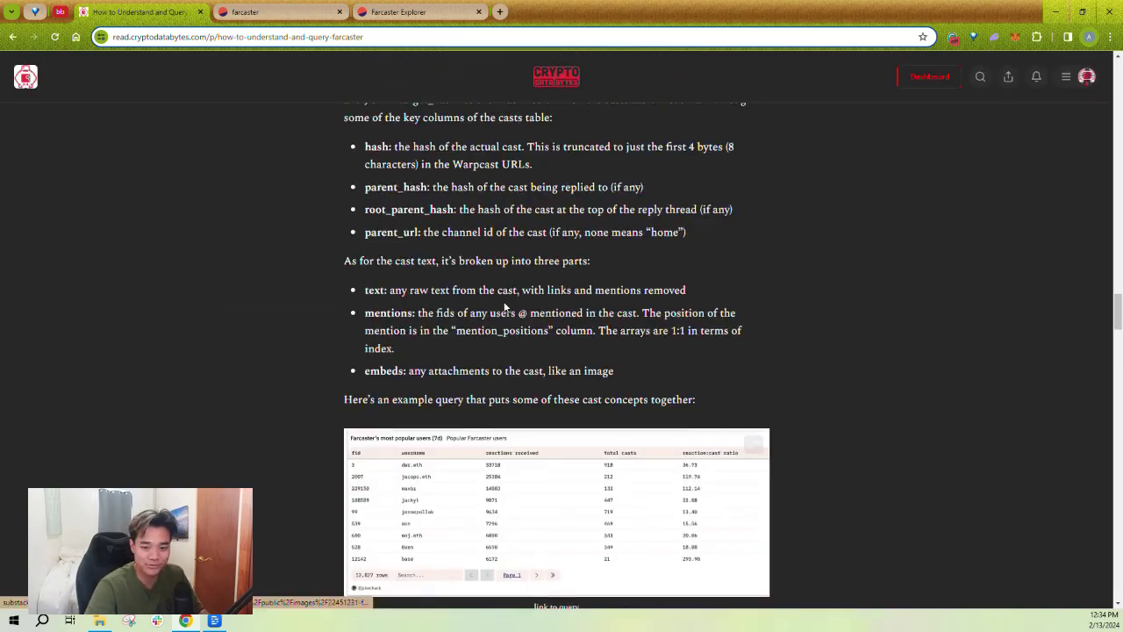
scroll(504, 306, up, 20)
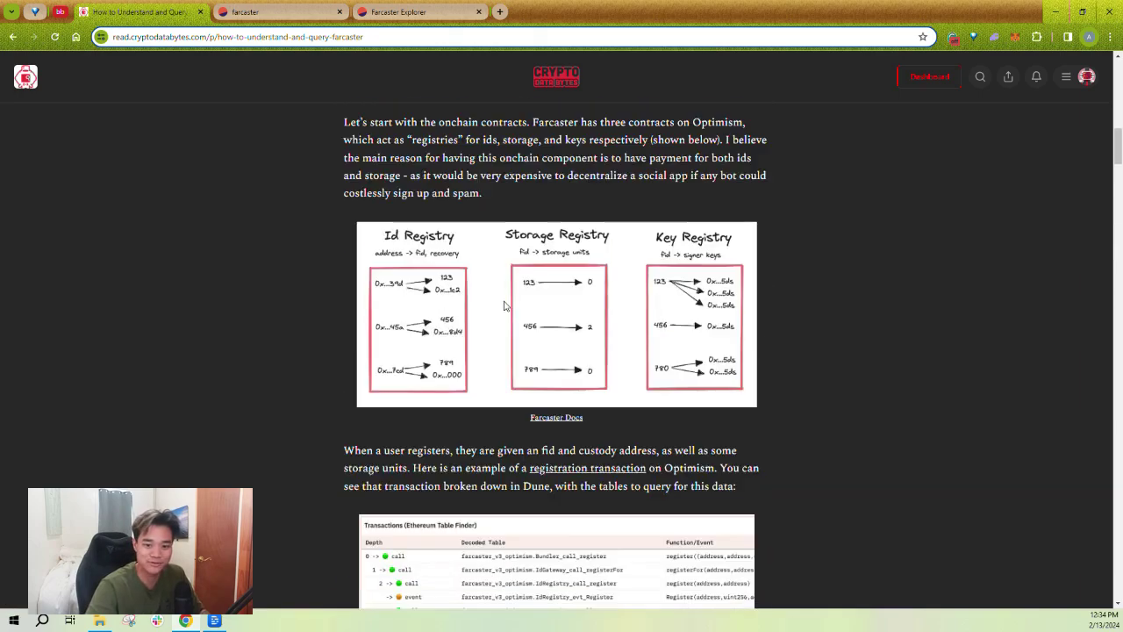
scroll(504, 305, up, 8)
click(398, 11)
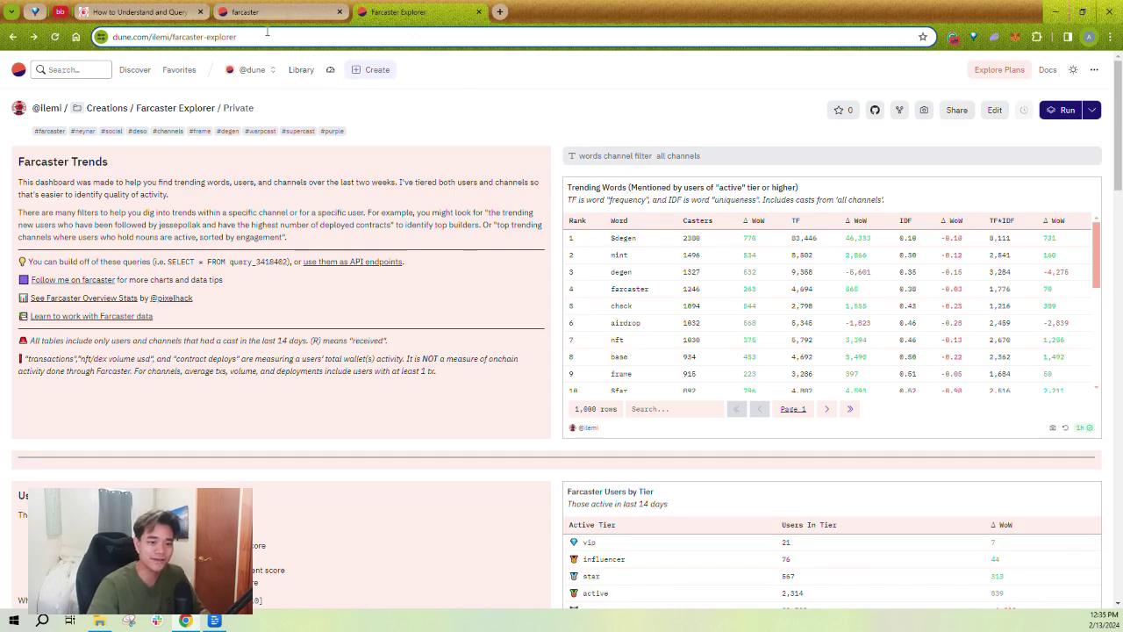
click(132, 11)
scroll(505, 409, down, 2)
scroll(506, 410, up, 4)
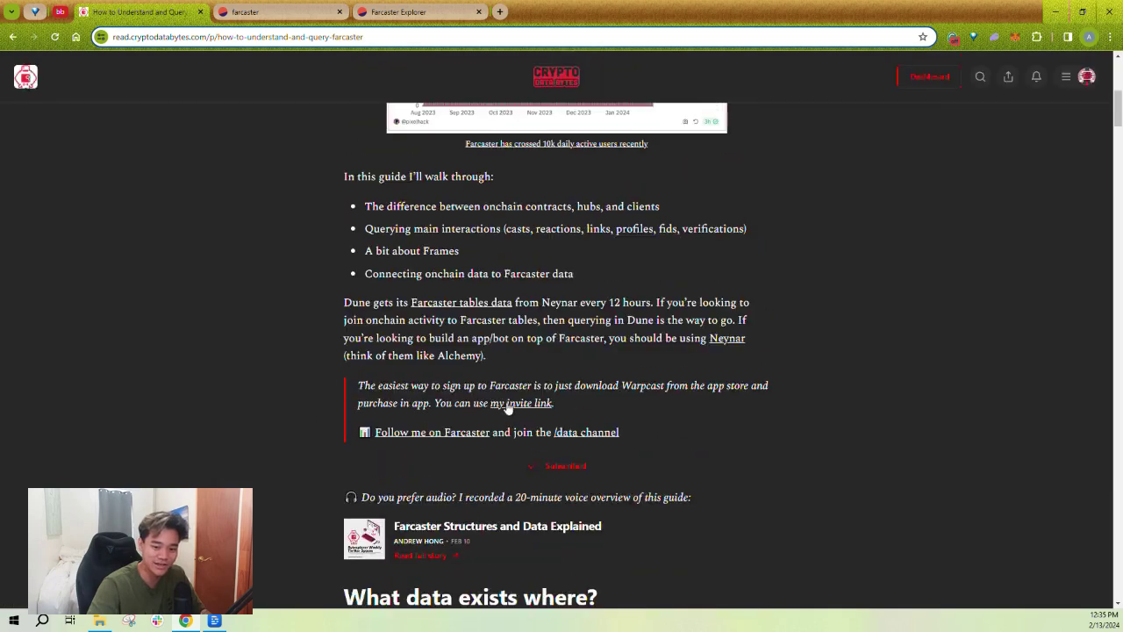
scroll(504, 390, down, 6)
scroll(504, 385, down, 5)
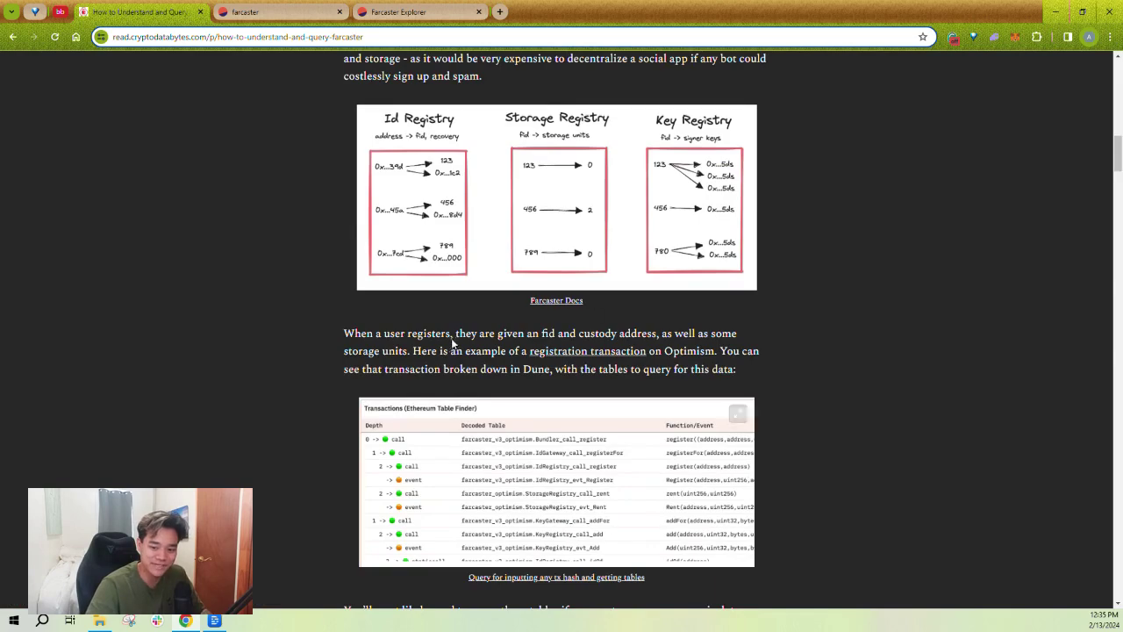
click(367, 6)
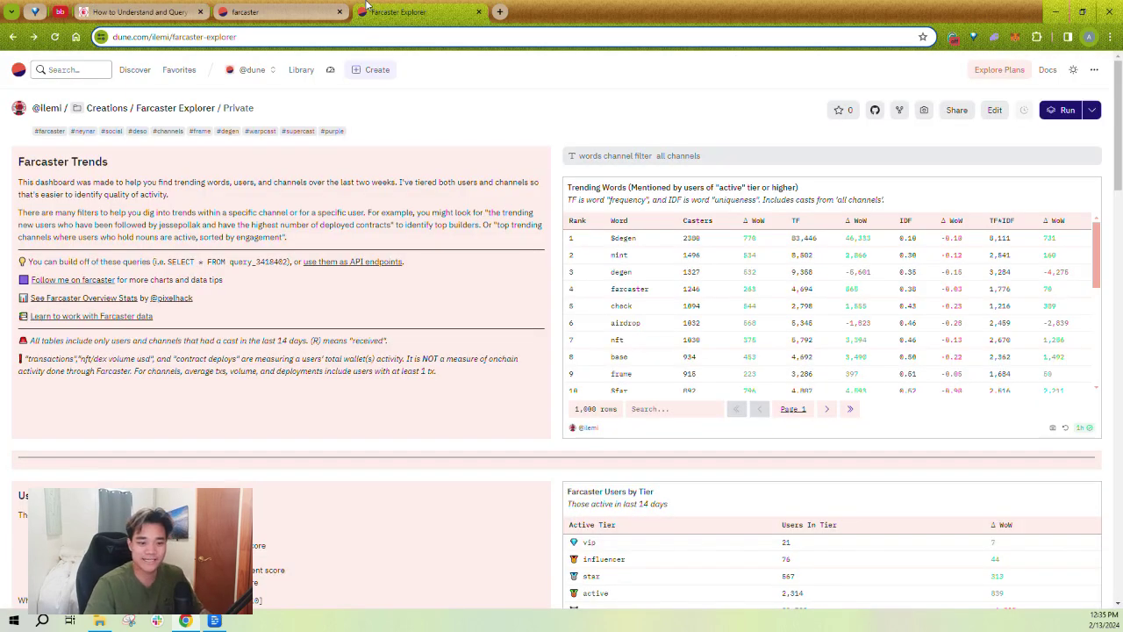
scroll(553, 256, down, 1)
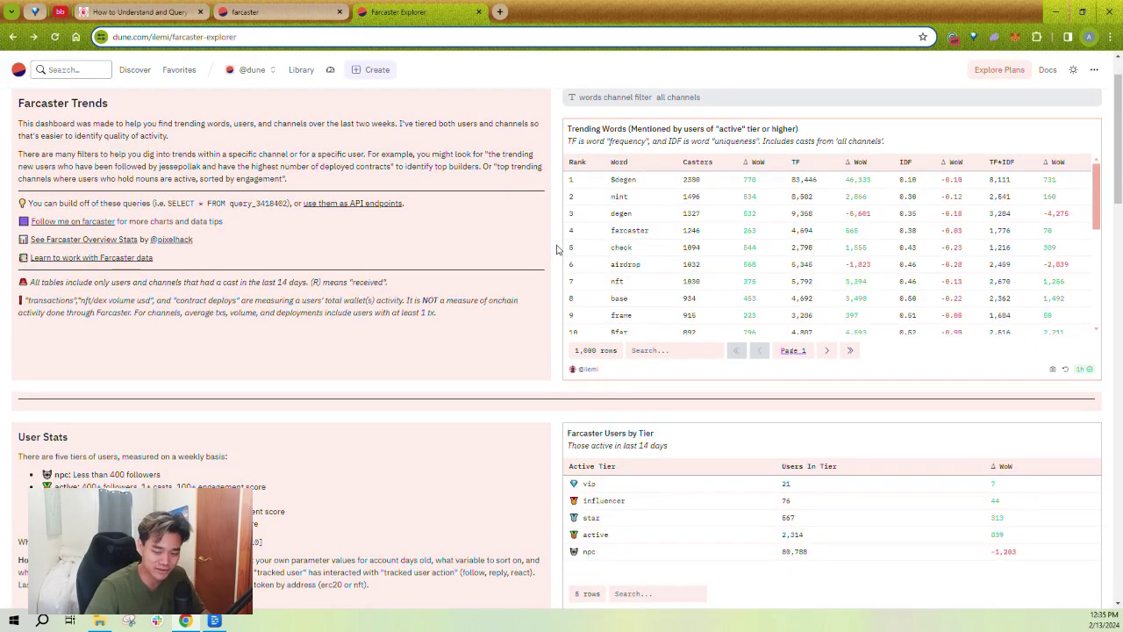
scroll(556, 250, up, 1)
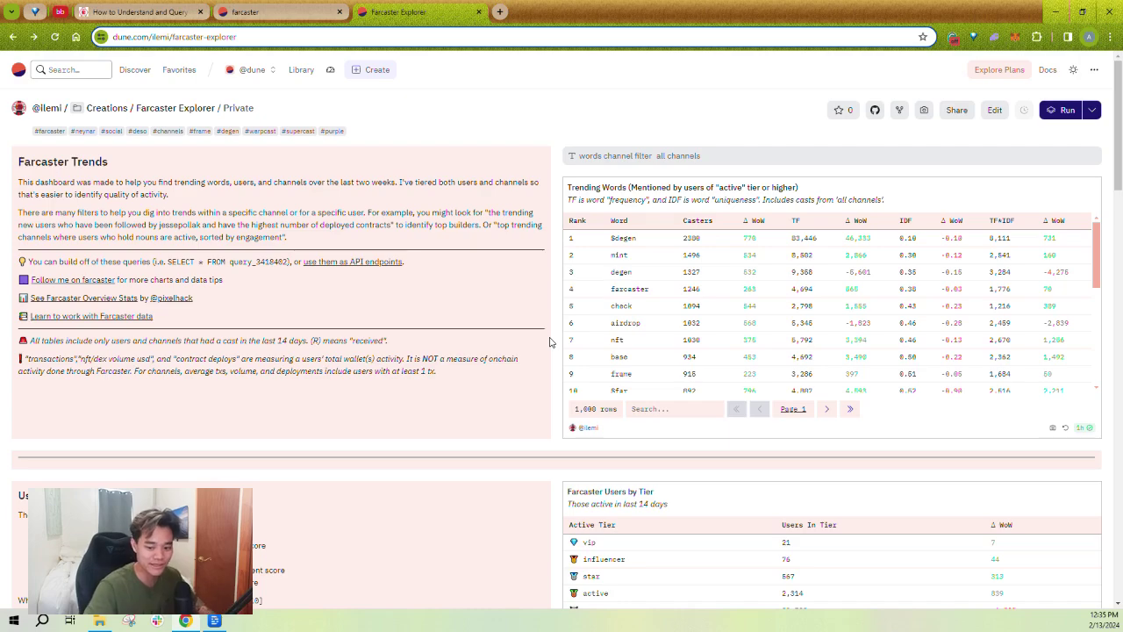
scroll(550, 341, down, 7)
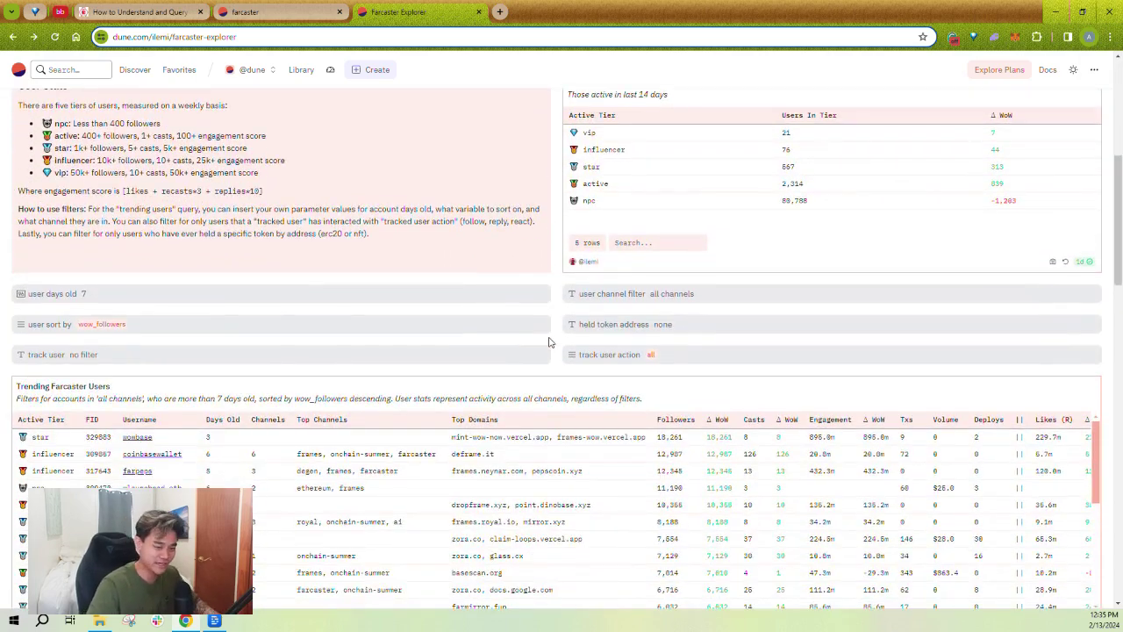
scroll(551, 341, up, 7)
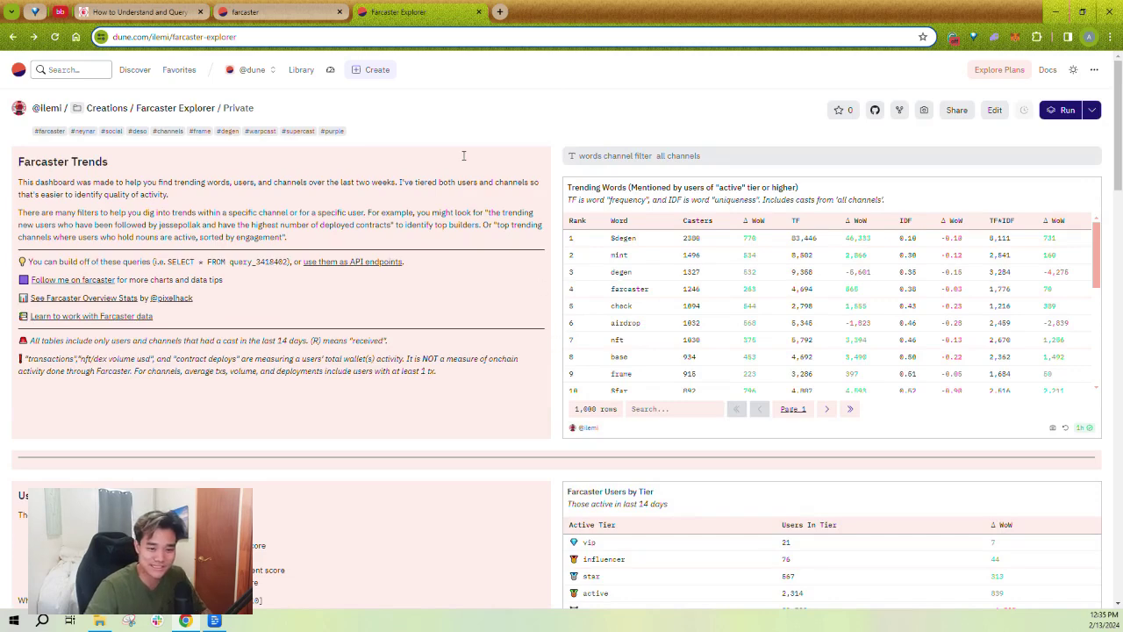
click(165, 15)
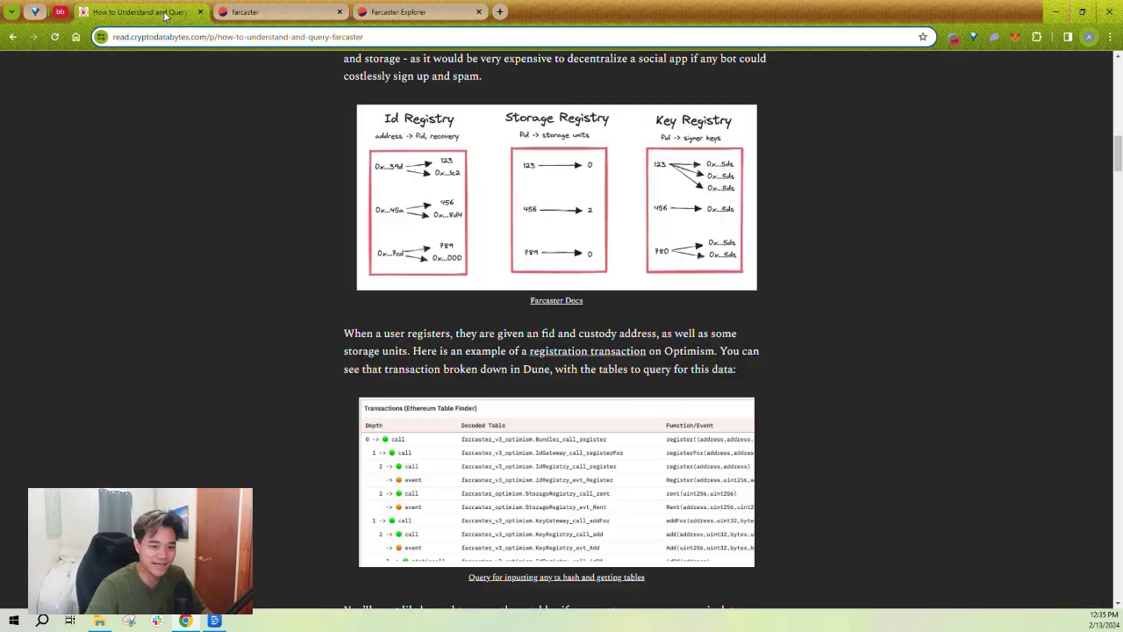
click(450, 10)
click(432, 35)
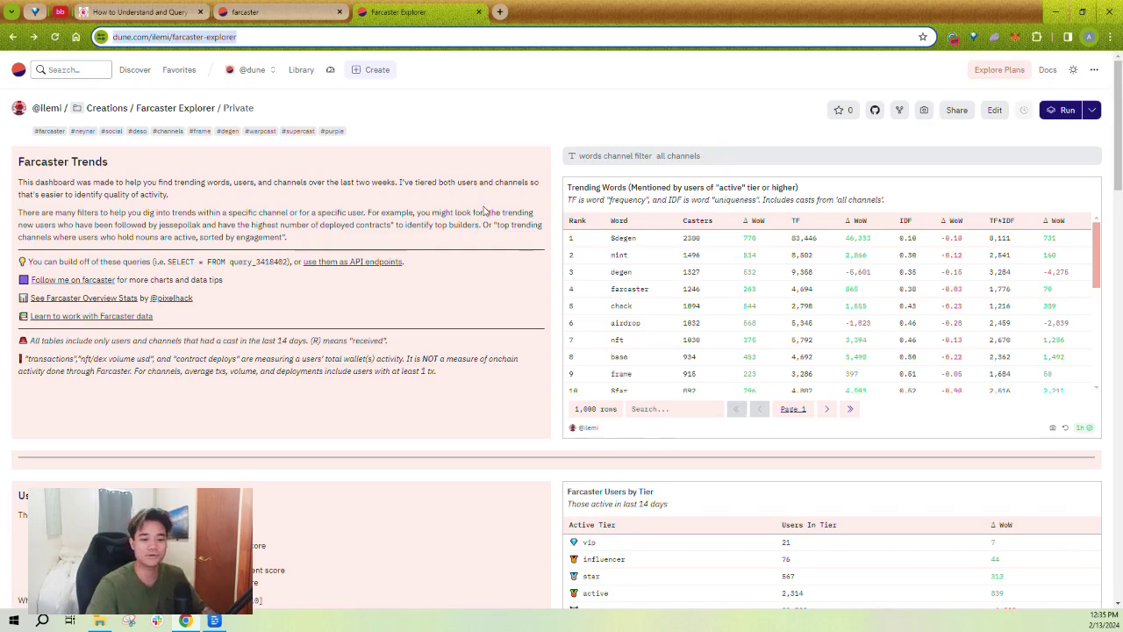
click(550, 195)
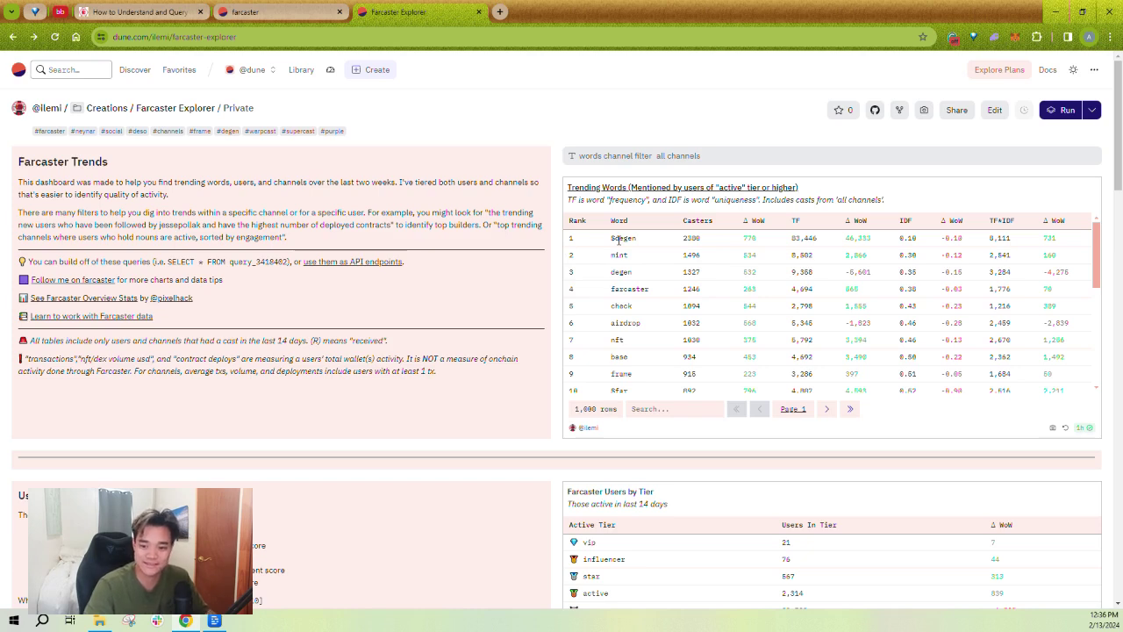
double_click(625, 238)
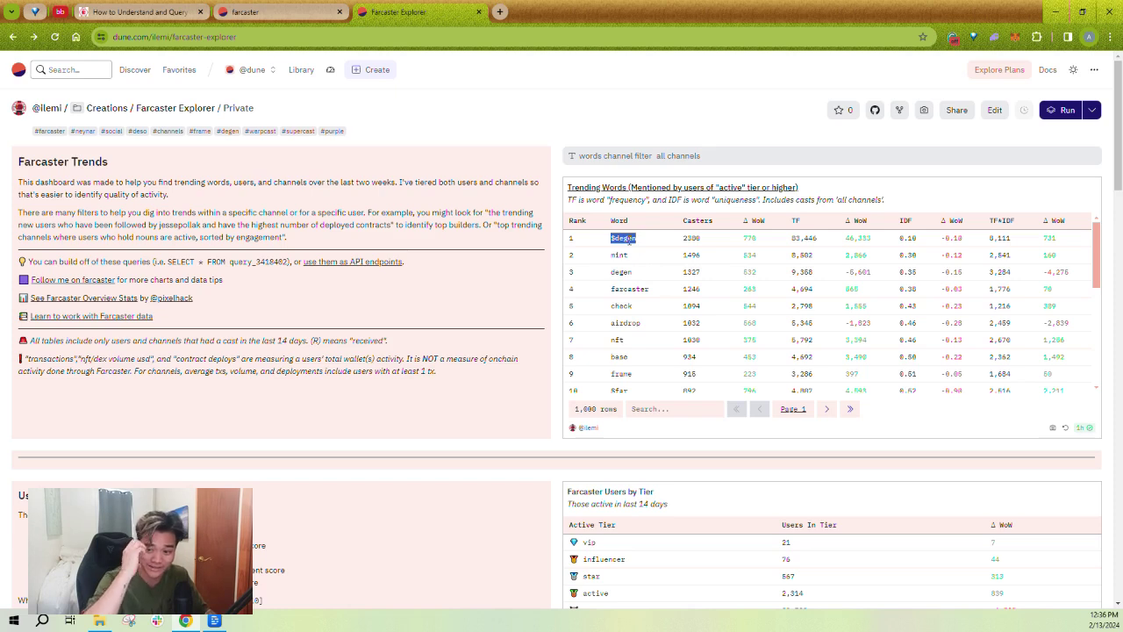
double_click(692, 238)
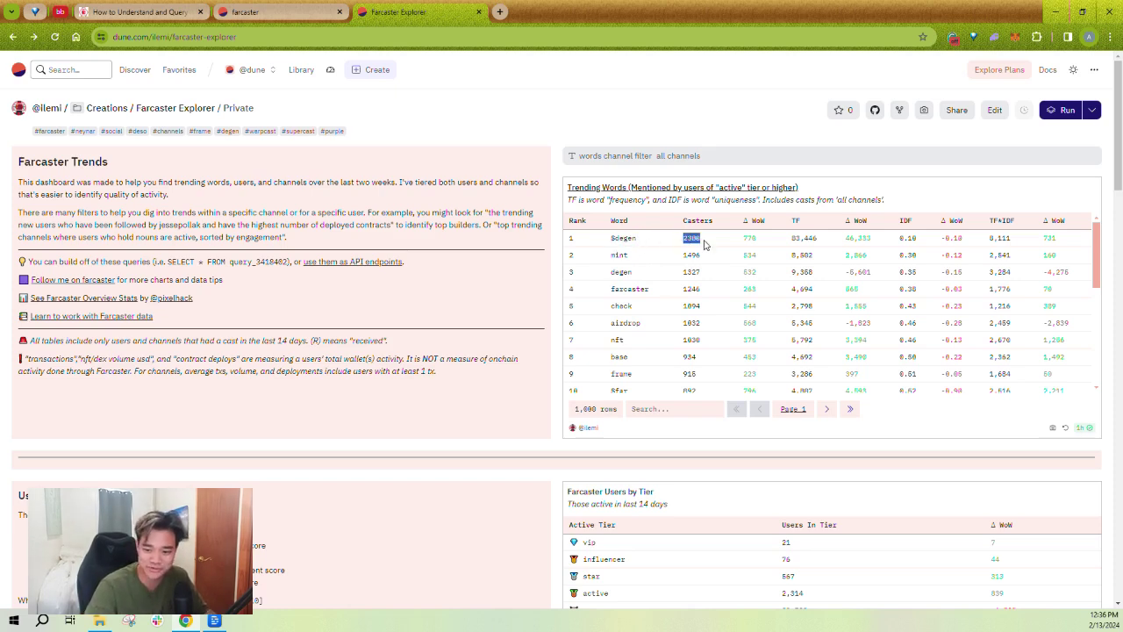
double_click(749, 238)
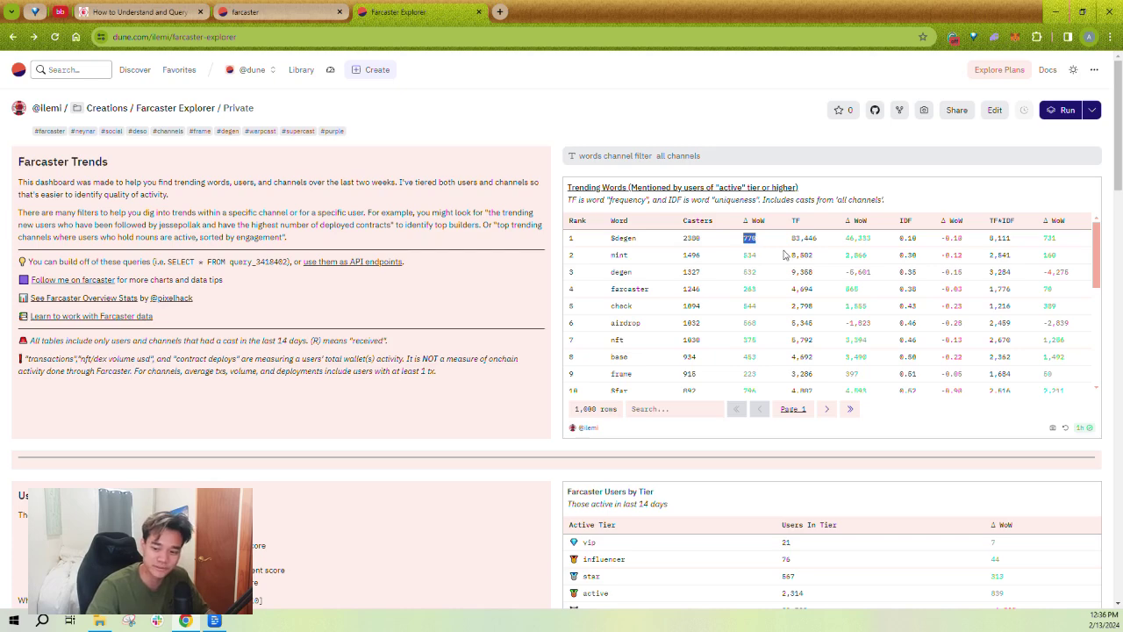
double_click(805, 242)
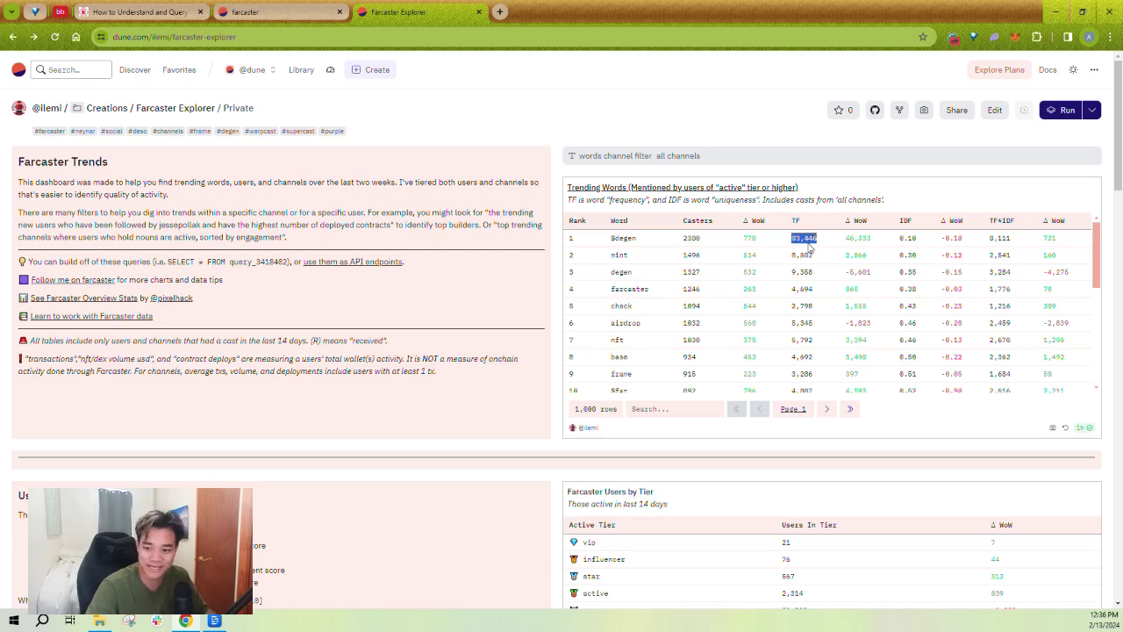
click(808, 246)
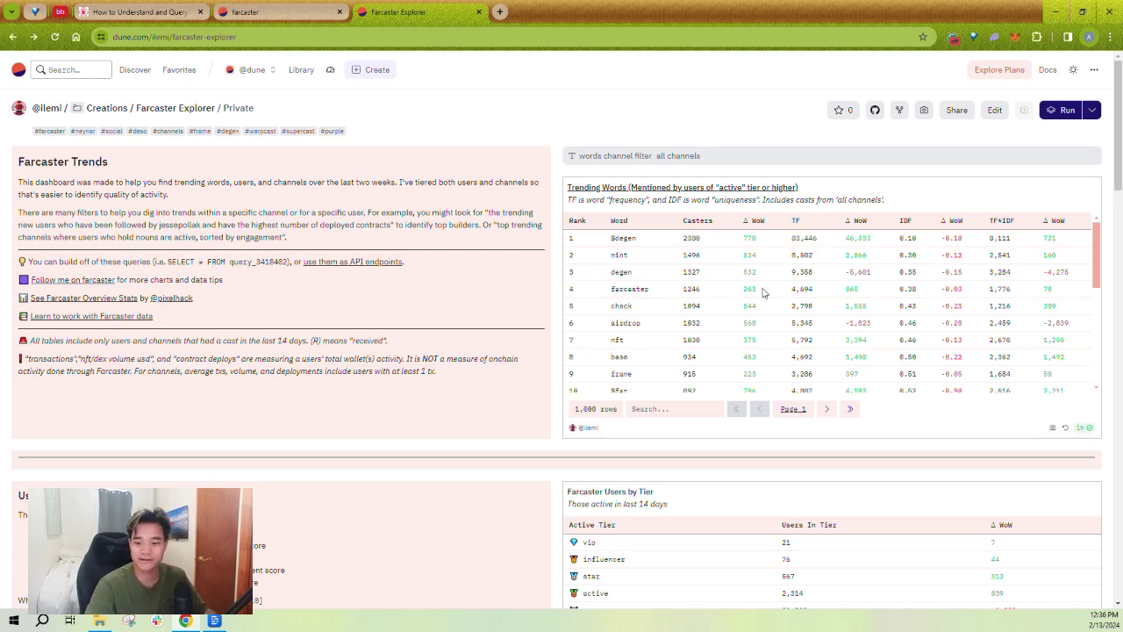
double_click(626, 323)
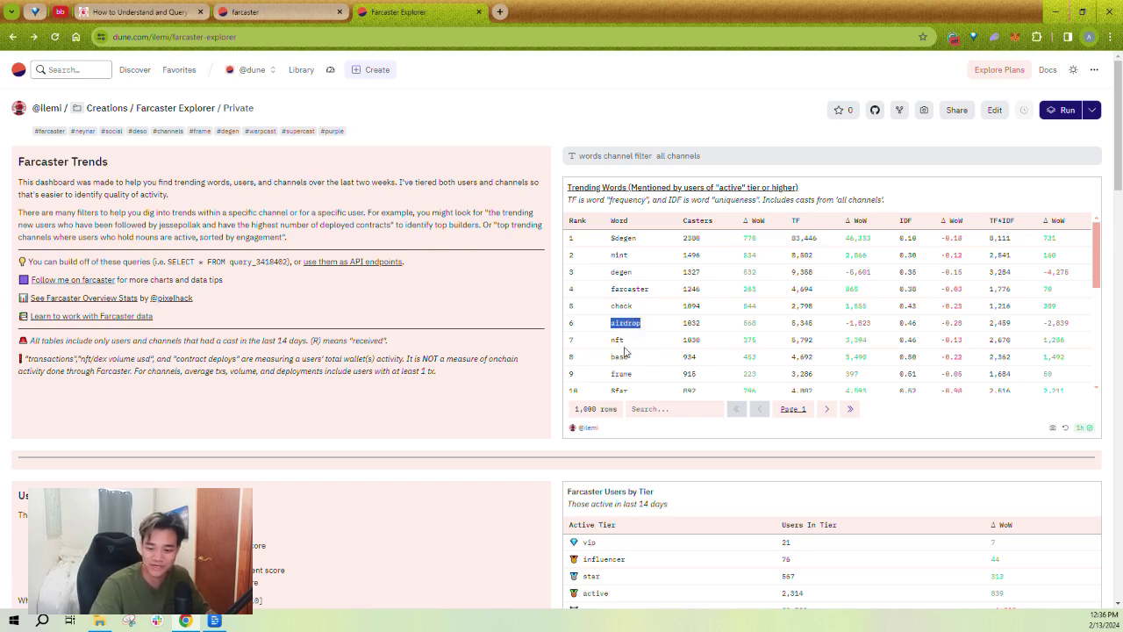
double_click(620, 357)
double_click(621, 374)
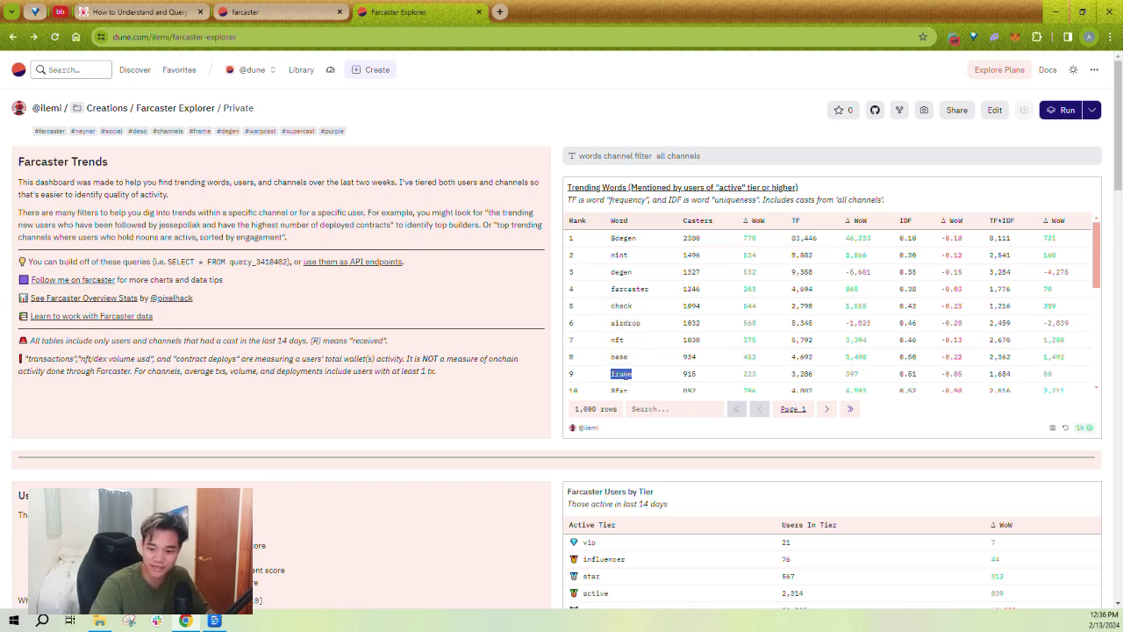
double_click(619, 255)
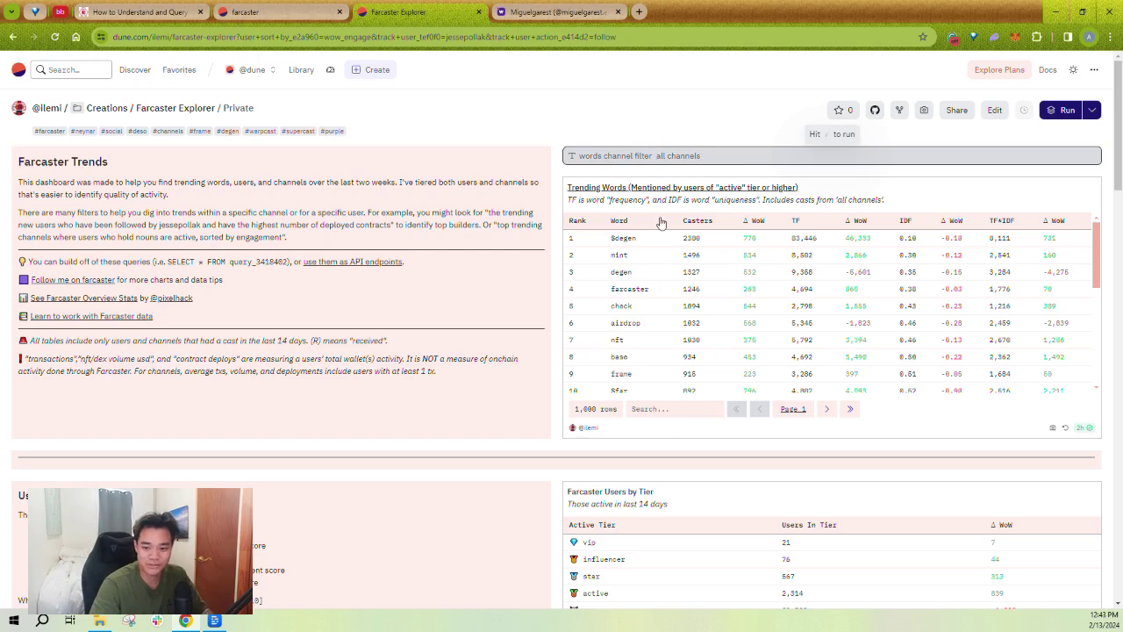
triple_click(690, 155)
text(frames)
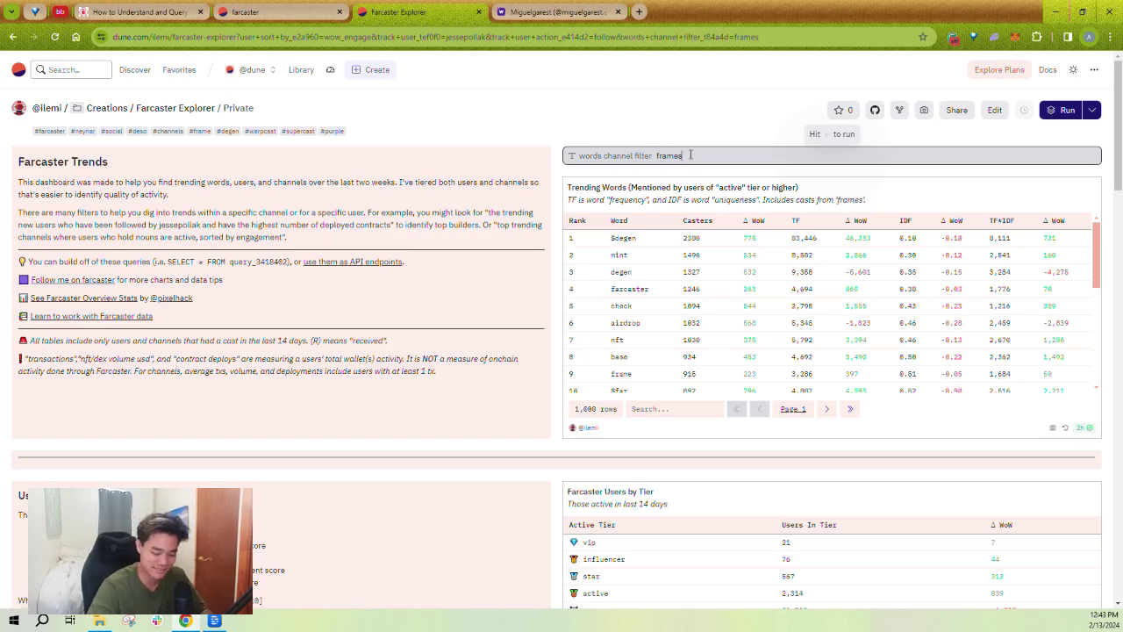
key(Return)
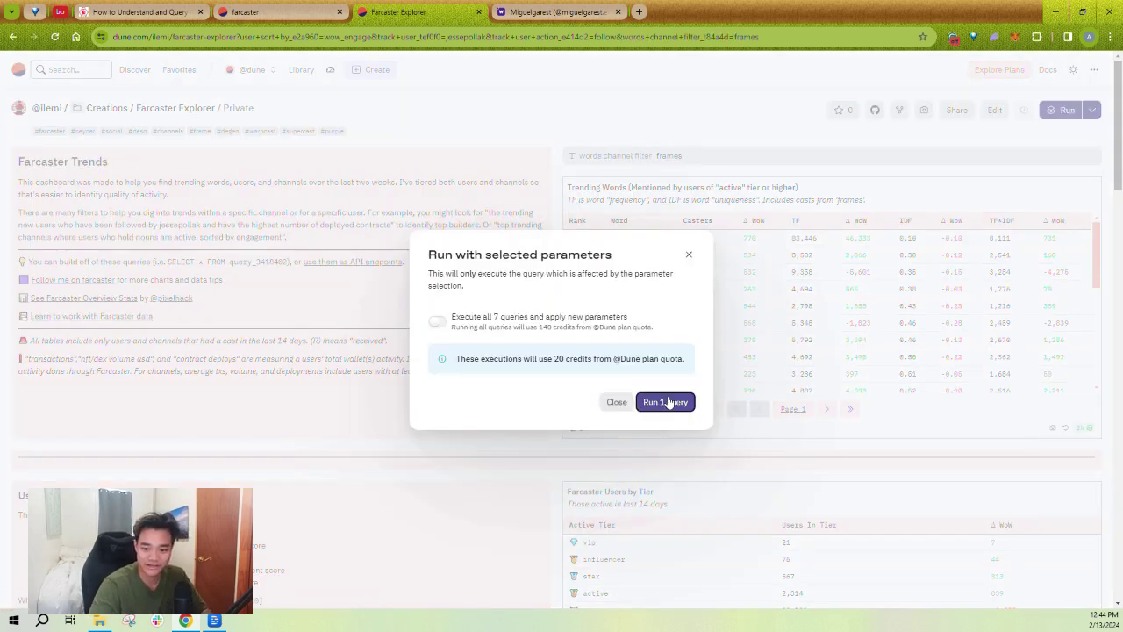
click(618, 404)
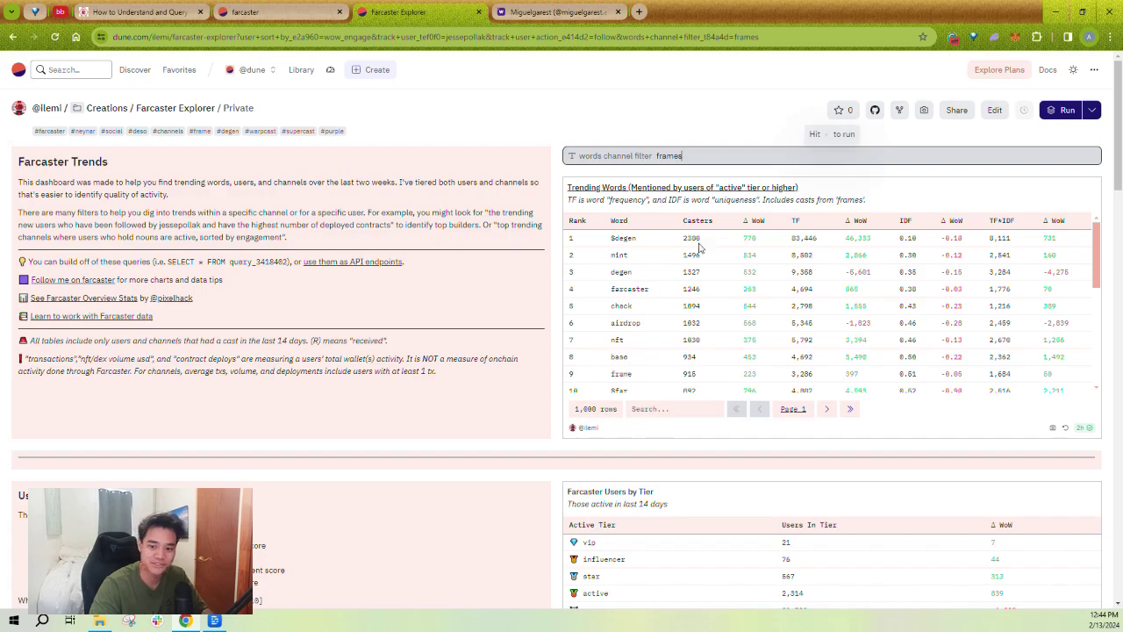
click(551, 283)
scroll(554, 290, down, 6)
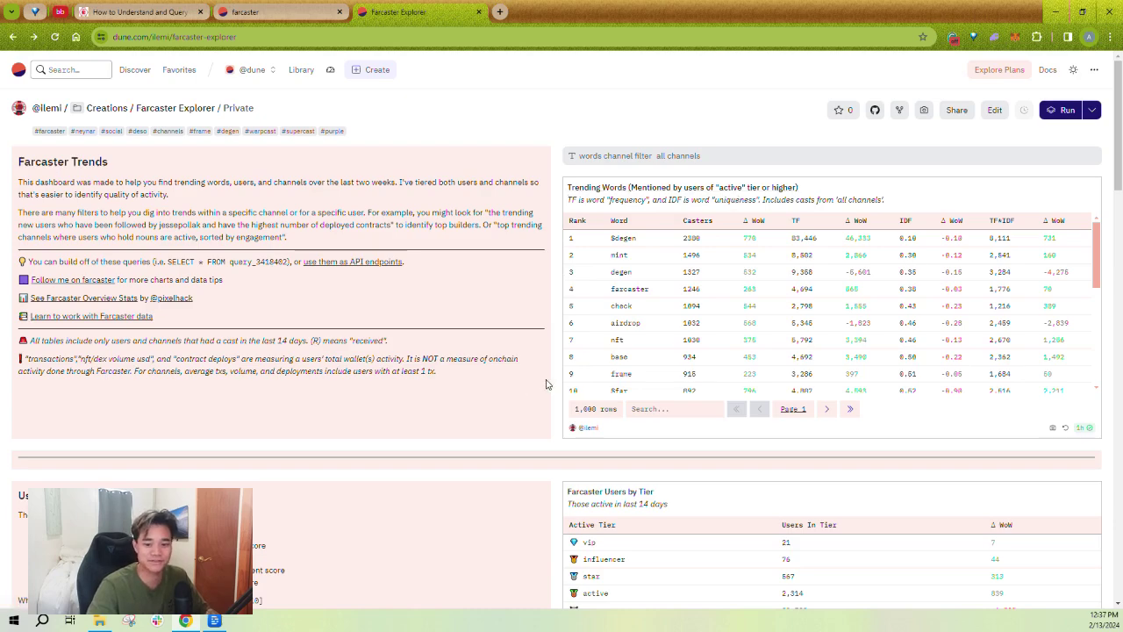
Highlight the five-tier list, then the npc and active tiers and active's 400+ followers requirement
scroll(547, 381, down, 5)
scroll(552, 377, up, 1)
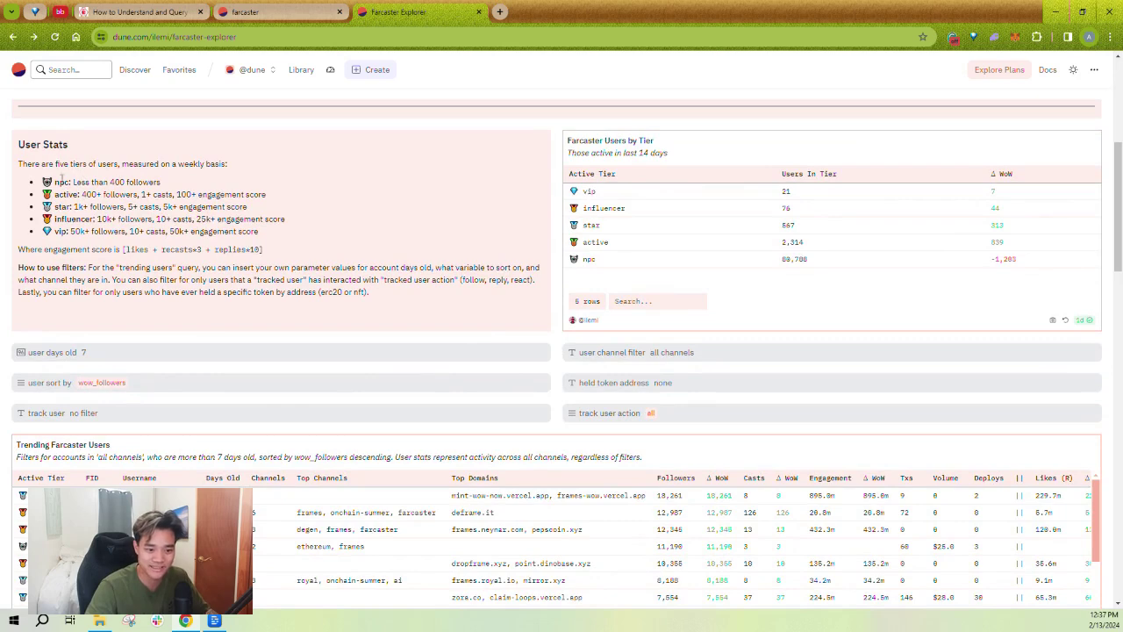
drag(255, 232, 14, 179)
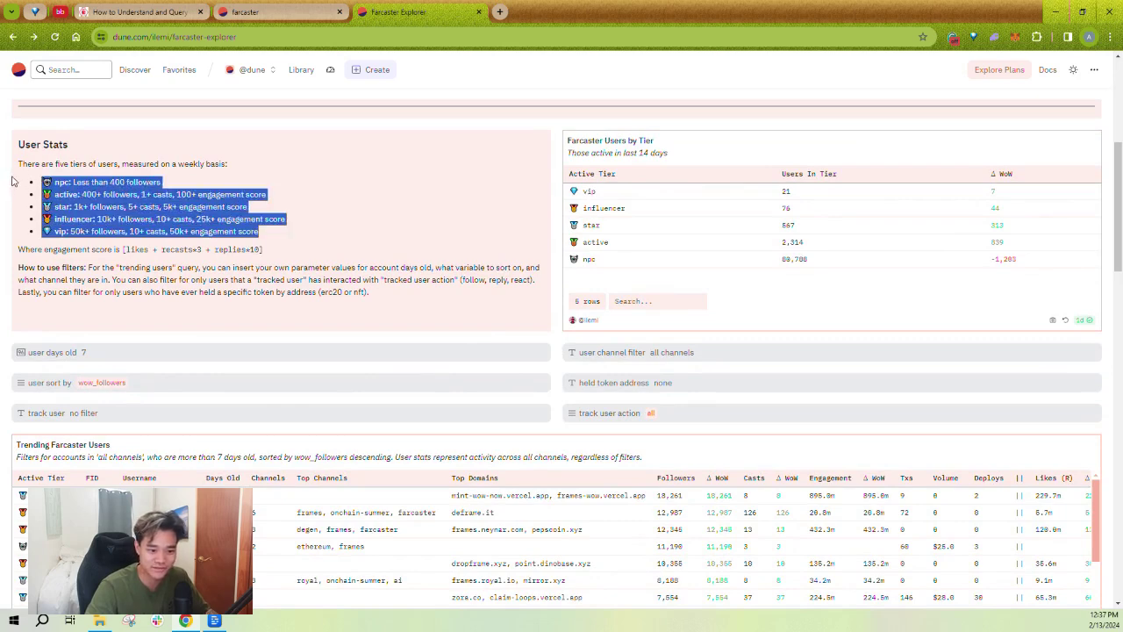
click(86, 182)
double_click(57, 182)
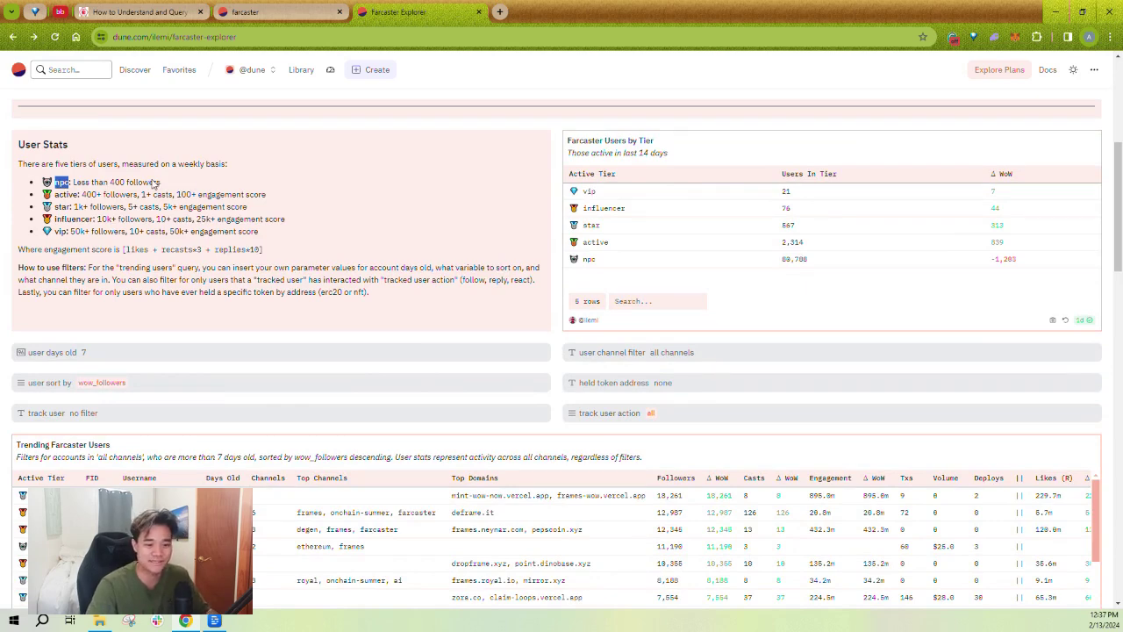
double_click(66, 193)
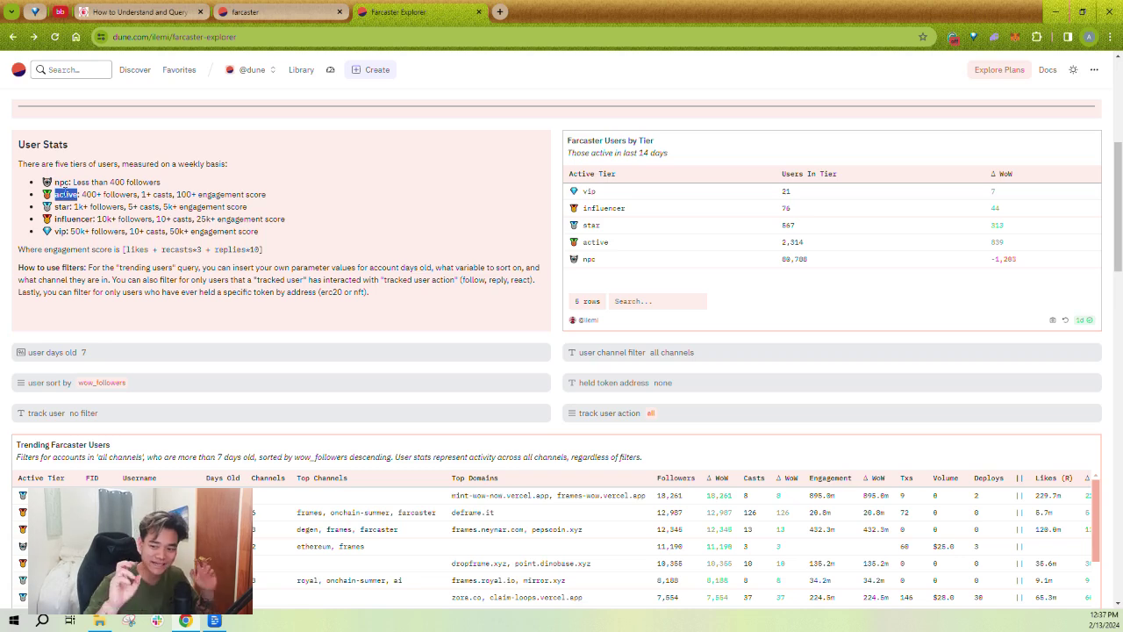
drag(80, 195, 265, 195)
click(177, 194)
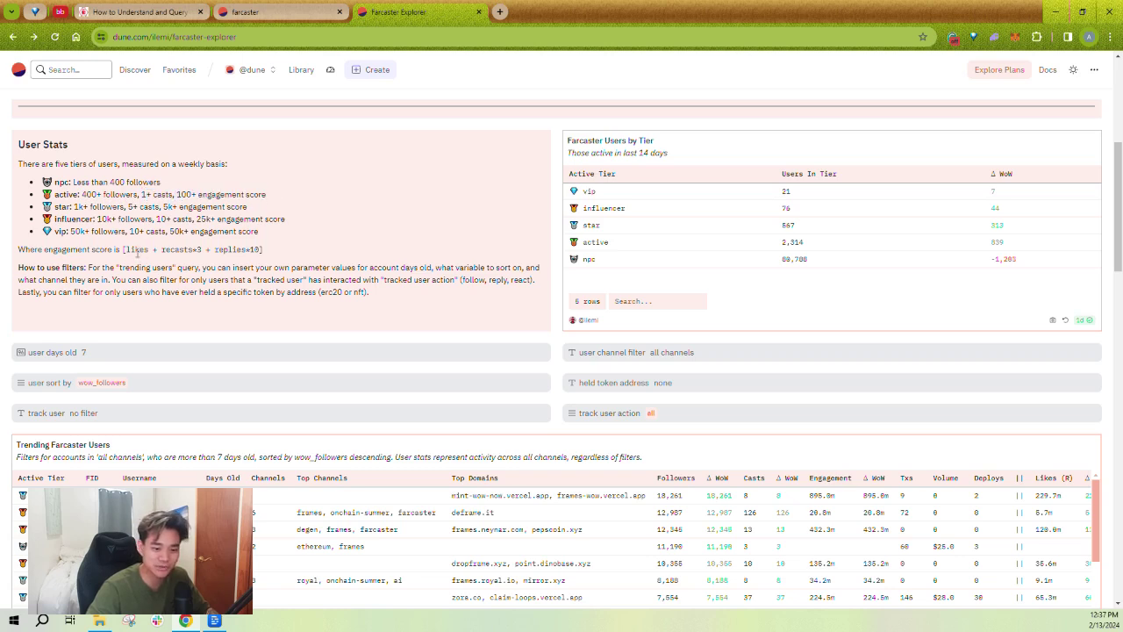
Highlight likes, recasts and replies in the engagement score formula, plus the 100 engagement threshold
double_click(137, 250)
double_click(179, 250)
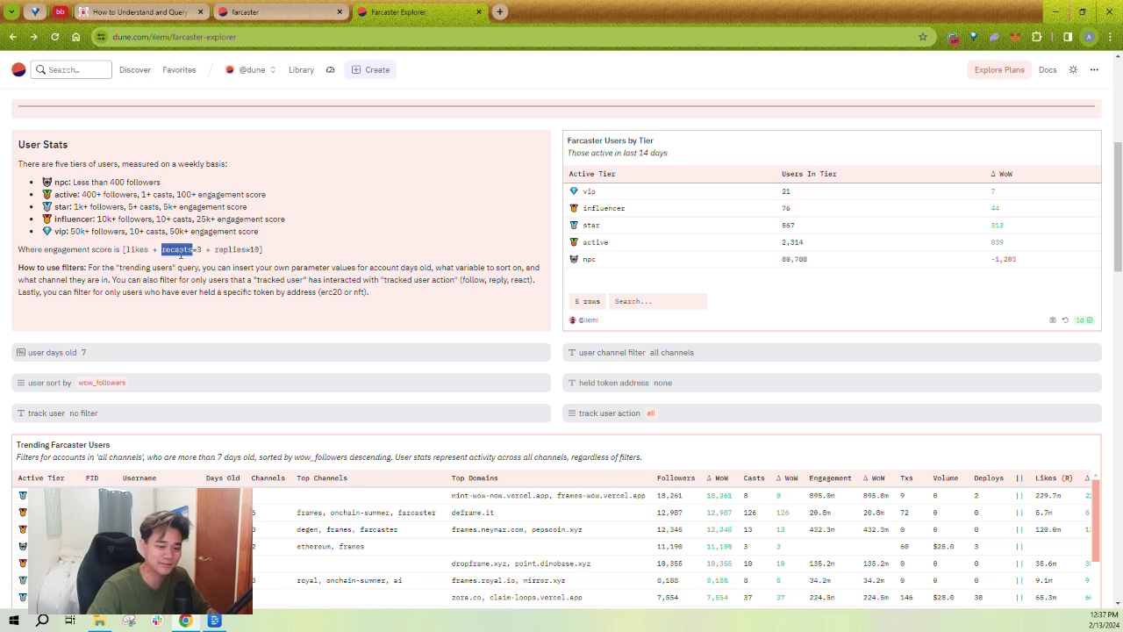
double_click(230, 250)
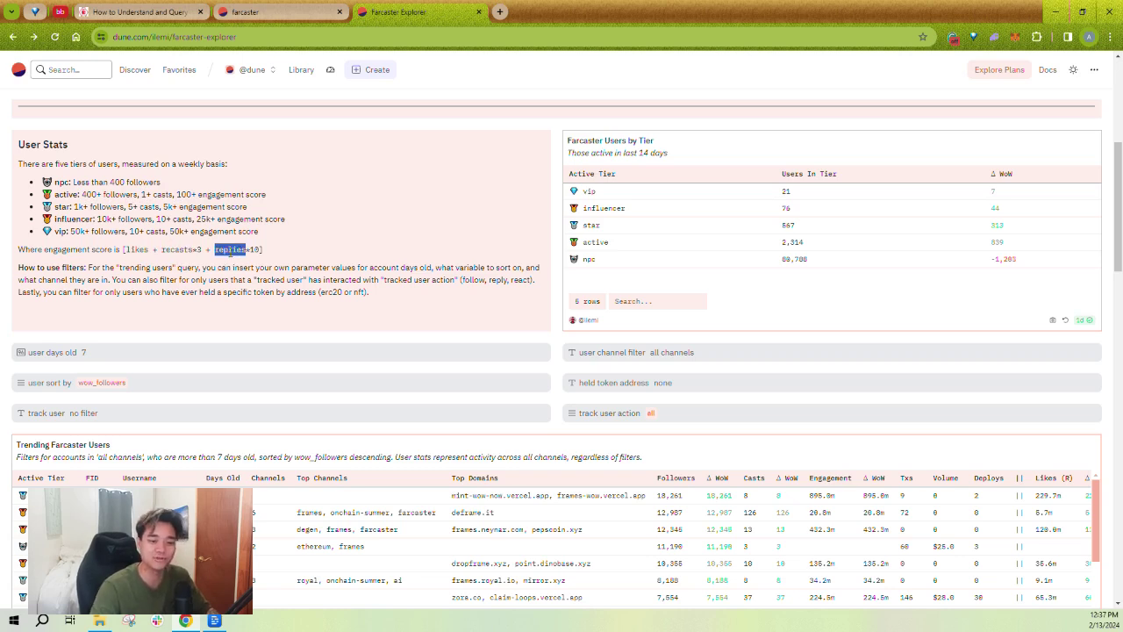
click(278, 257)
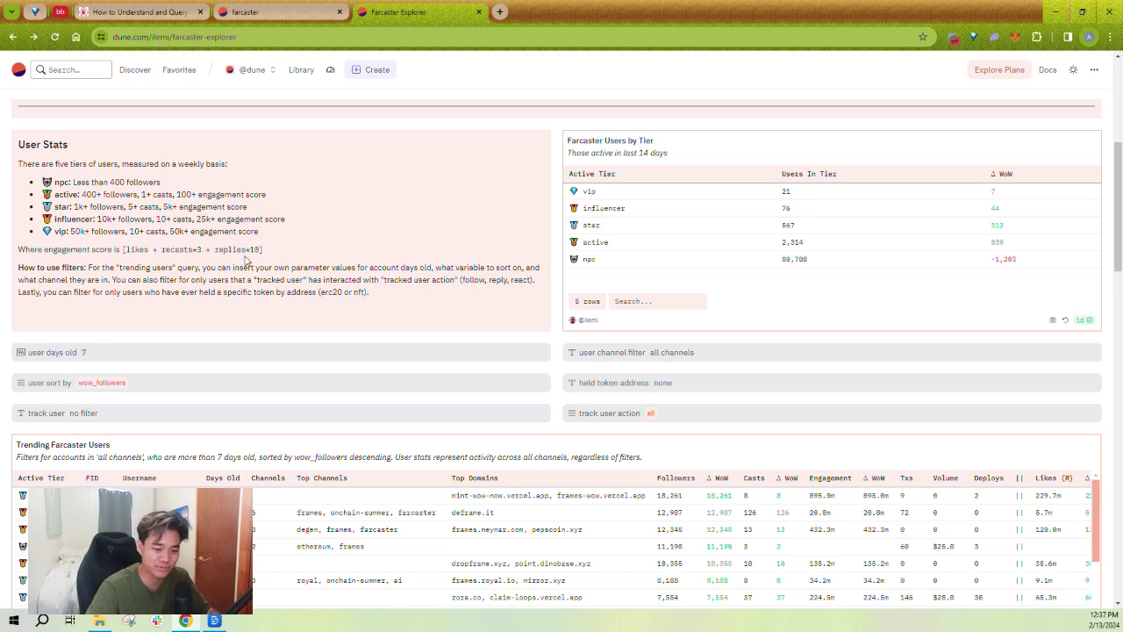
double_click(184, 194)
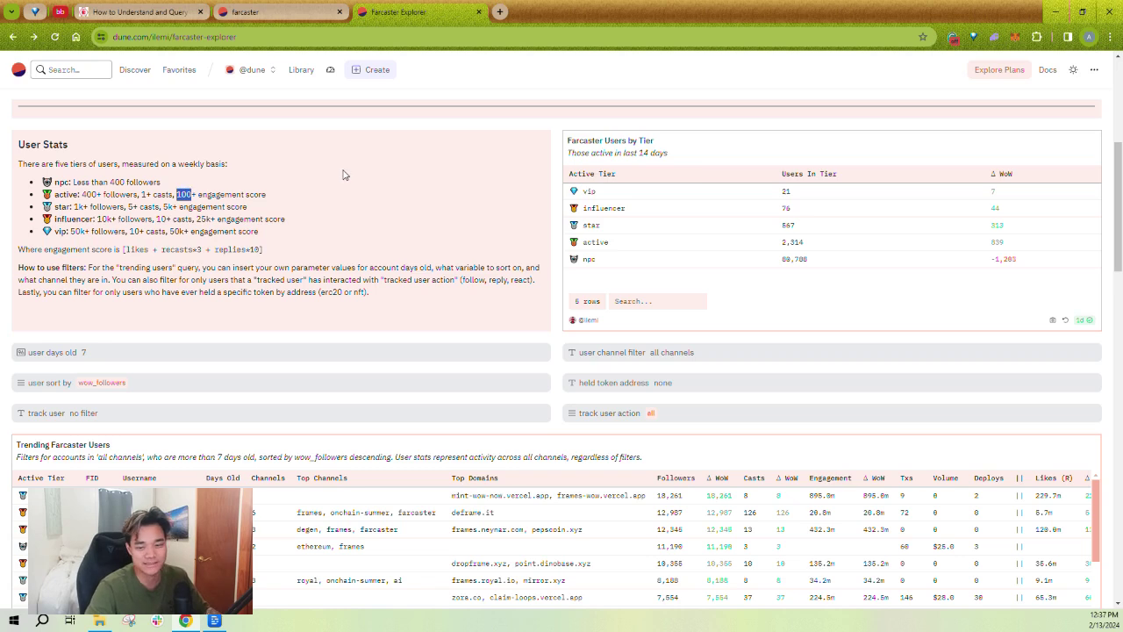
click(281, 195)
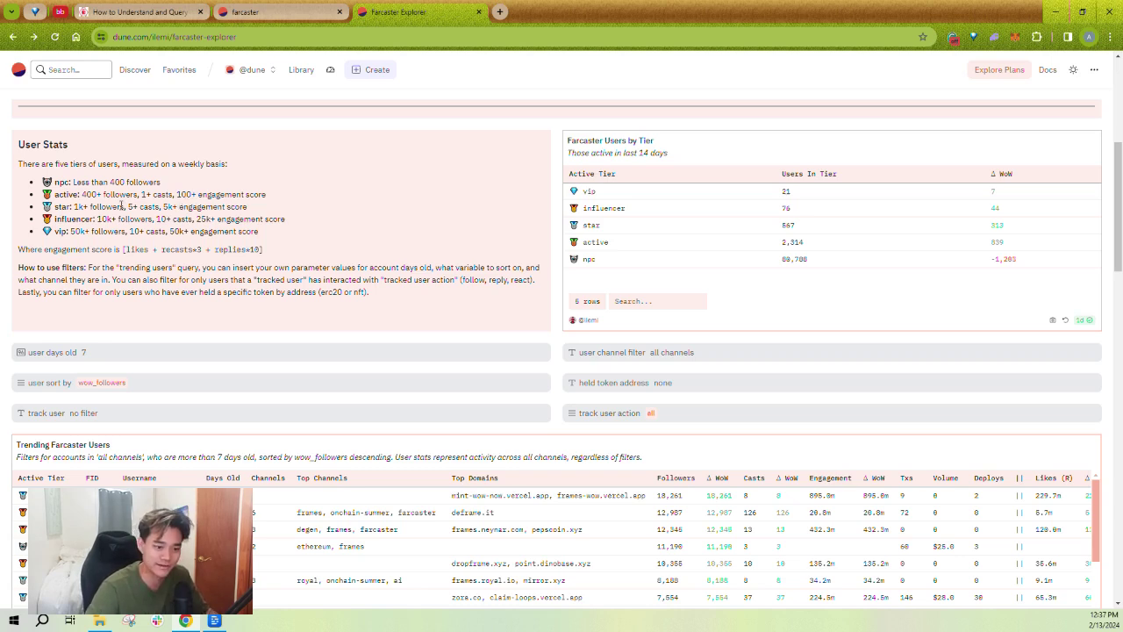
Highlight the active, star, influencer and vip tier names in turn
double_click(66, 194)
double_click(61, 207)
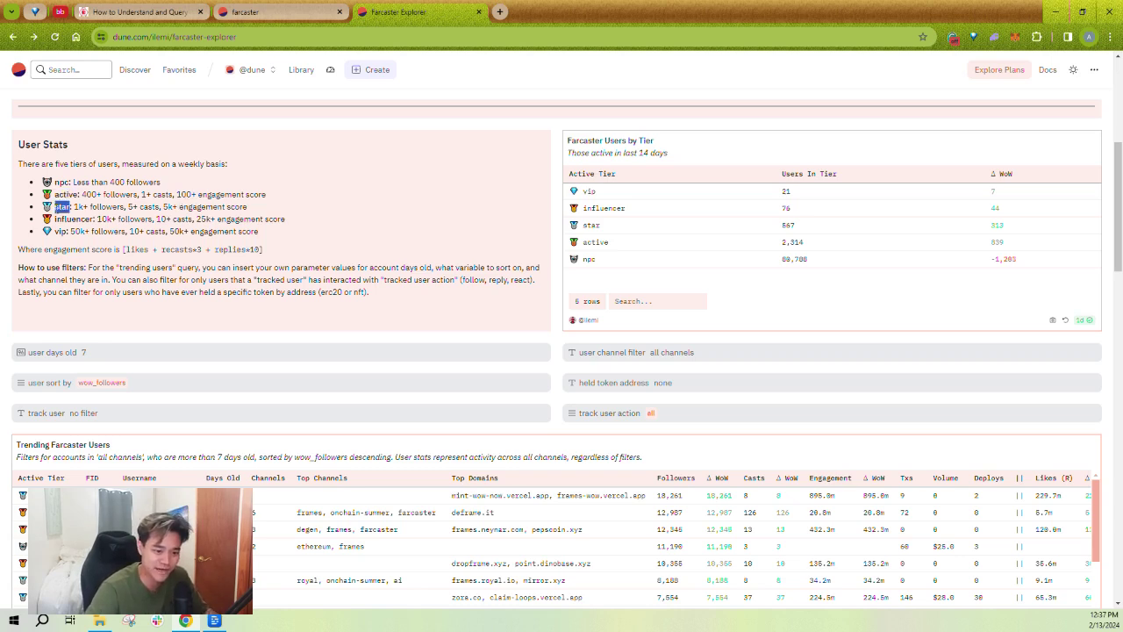
double_click(66, 218)
double_click(60, 232)
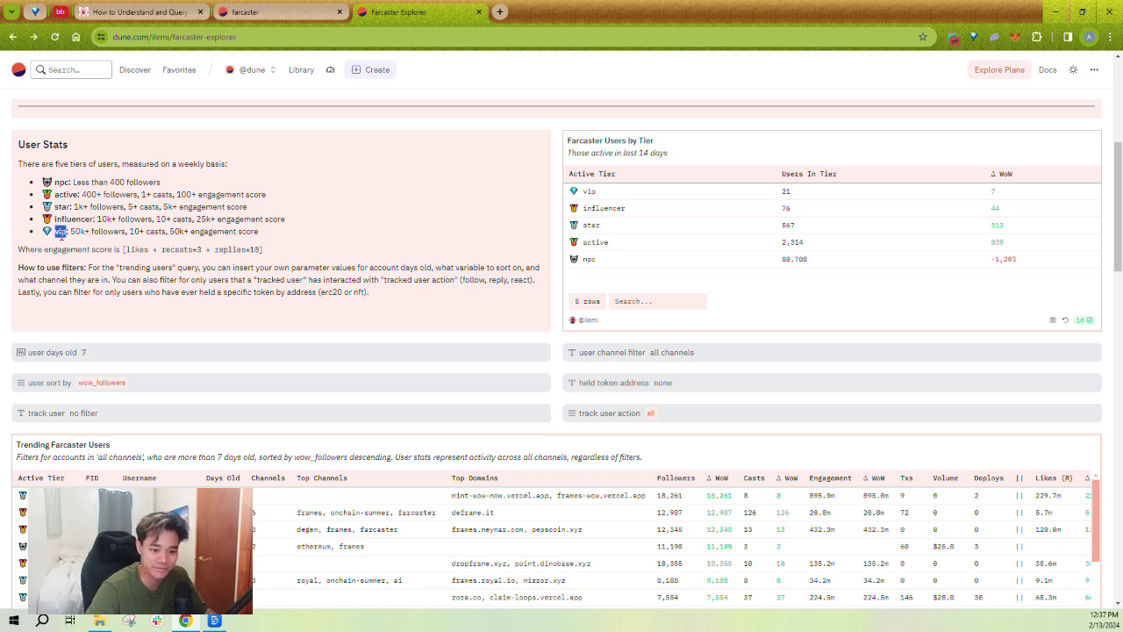
click(61, 232)
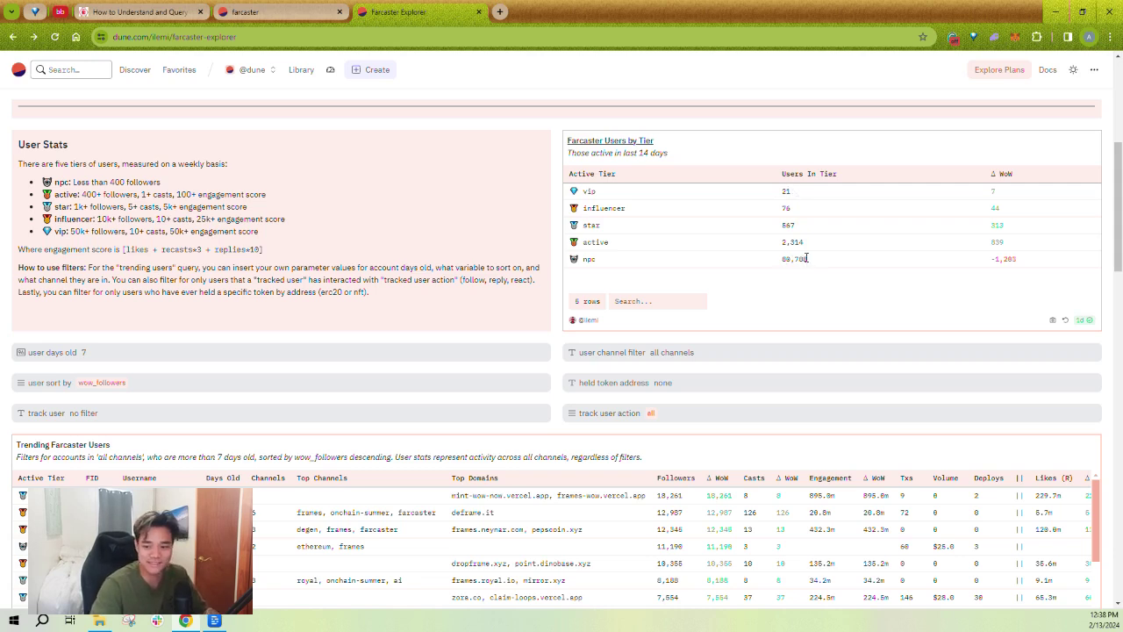
drag(804, 245, 573, 193)
click(574, 194)
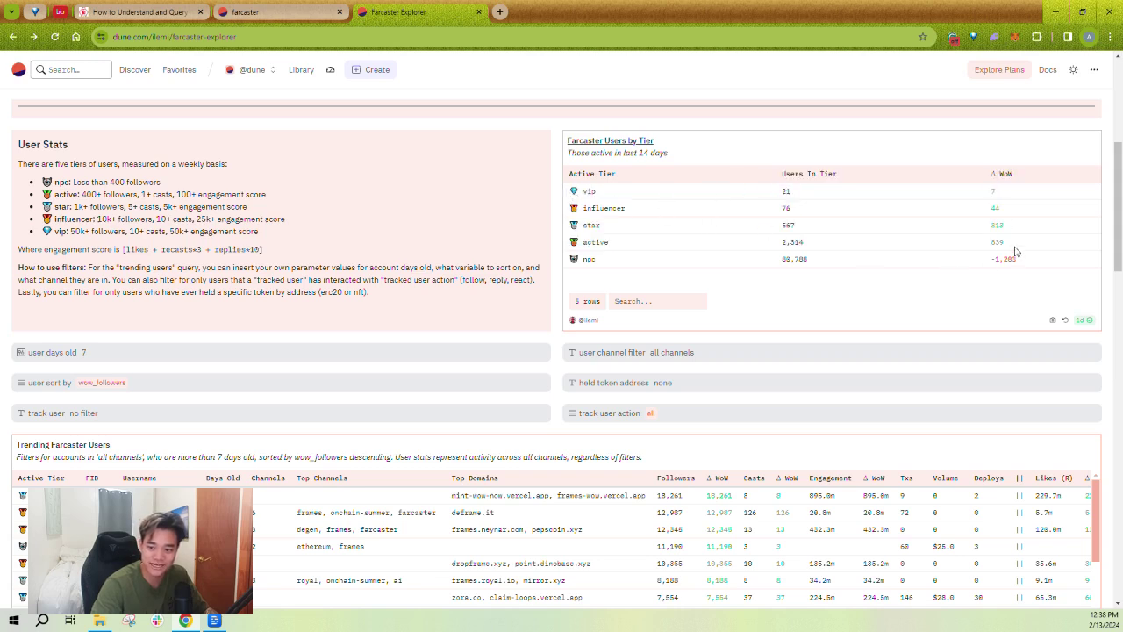
double_click(795, 261)
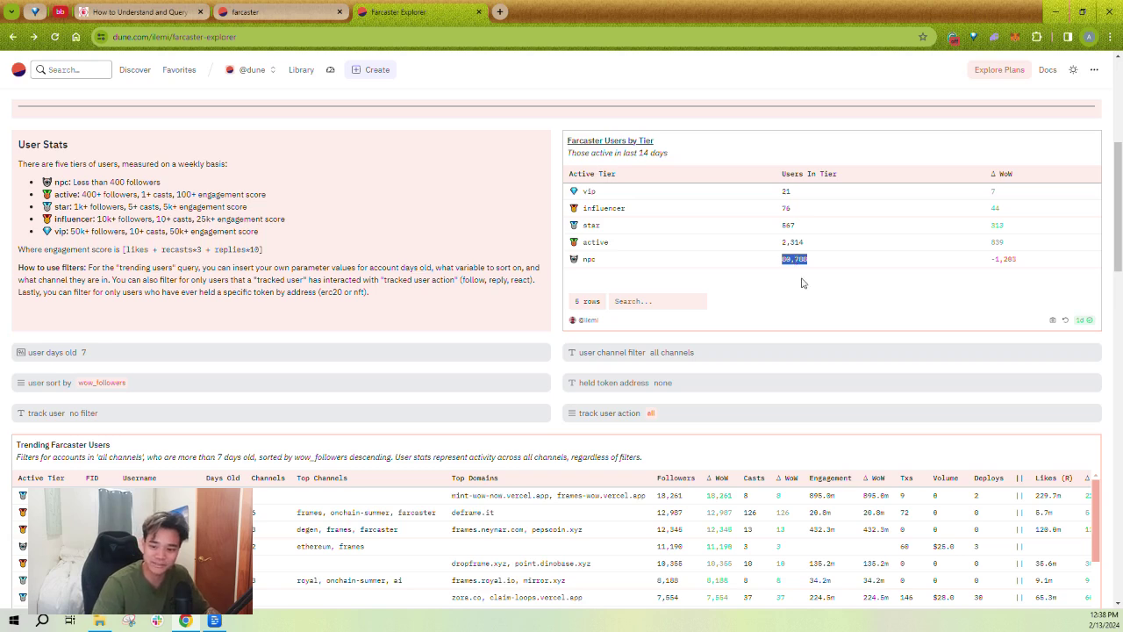
click(803, 283)
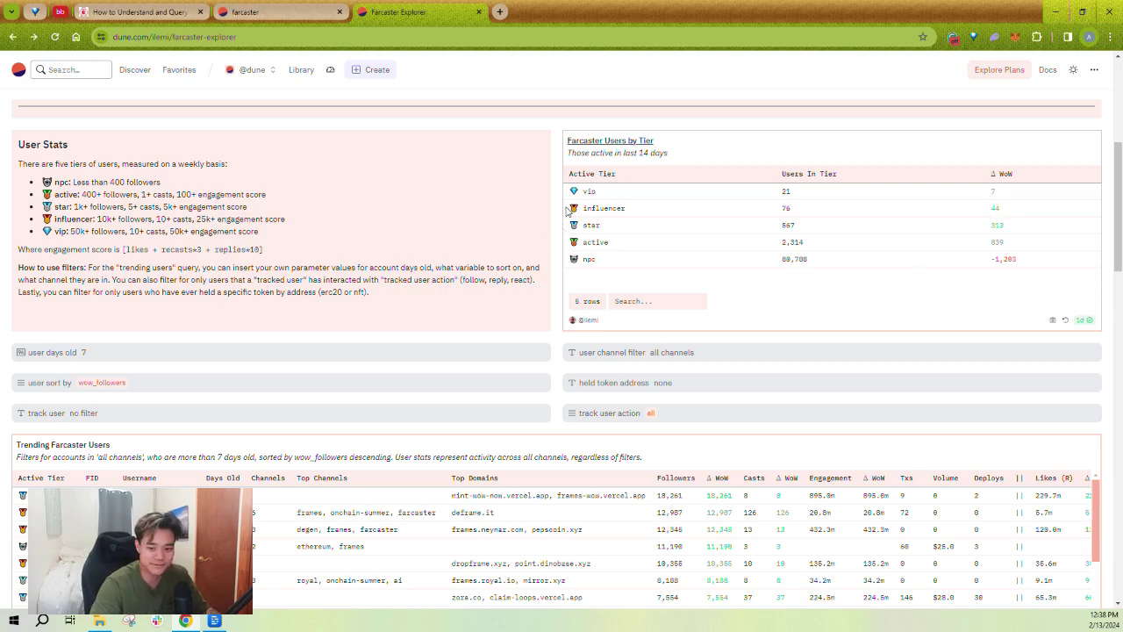
Scroll to All Active Farcaster Users and highlight the top user's channel count, top channels and domains
scroll(567, 210, down, 3)
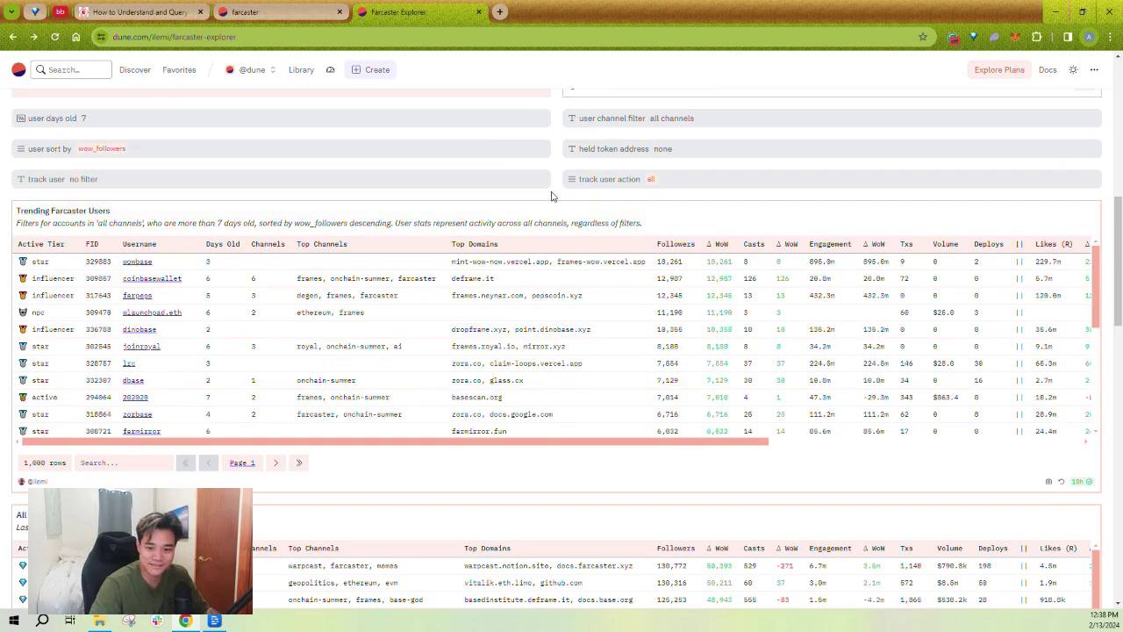
scroll(553, 191, down, 5)
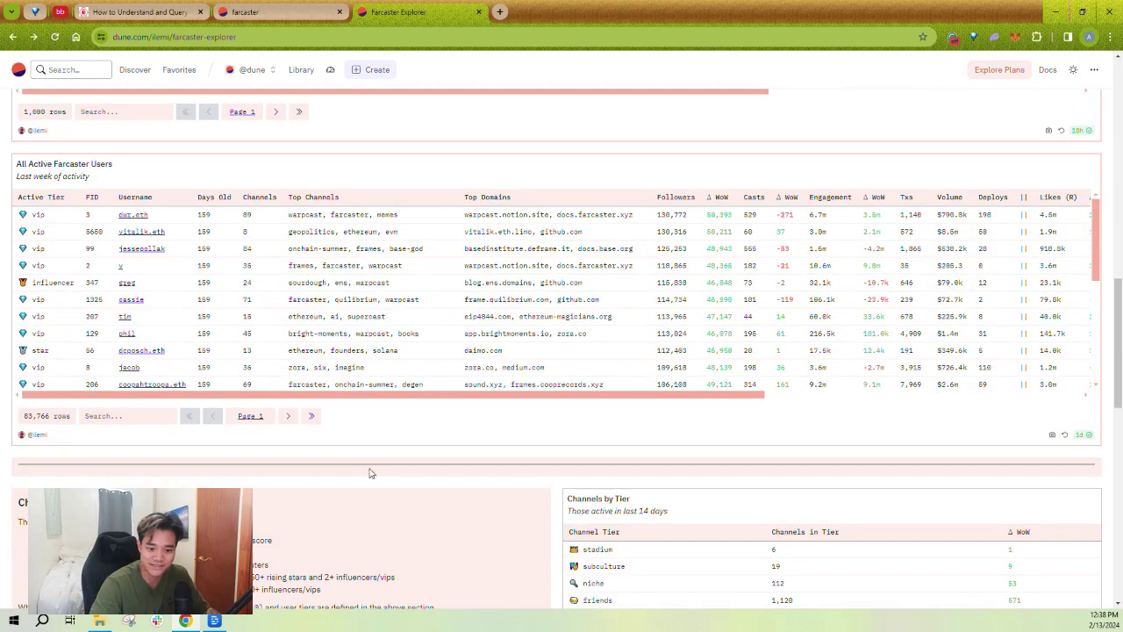
scroll(370, 473, down, 1)
scroll(376, 464, up, 1)
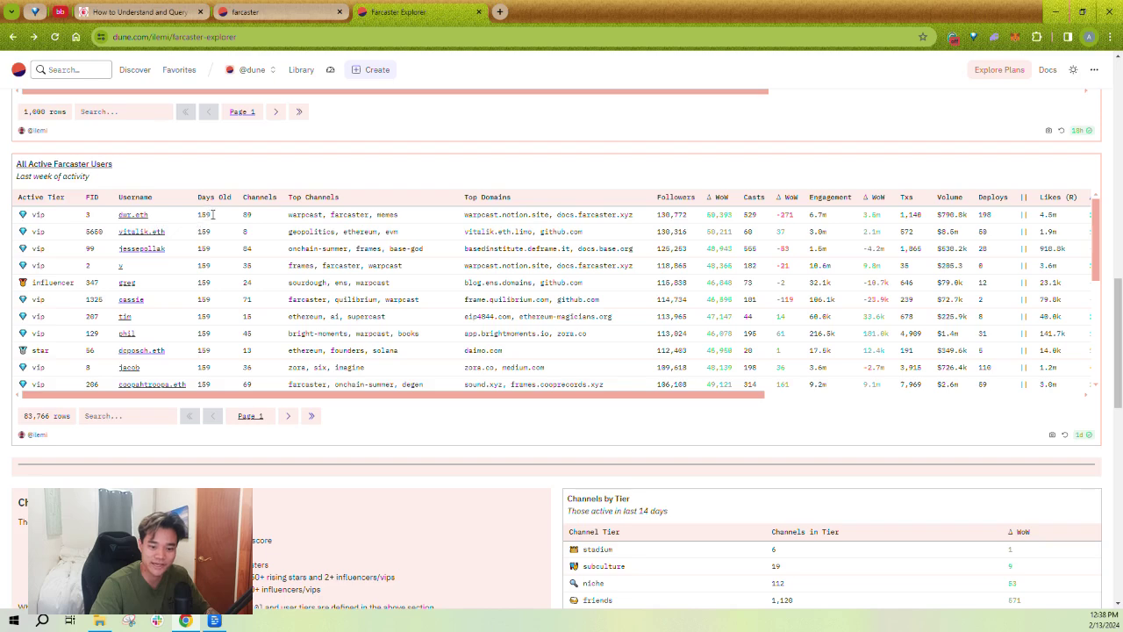
double_click(248, 214)
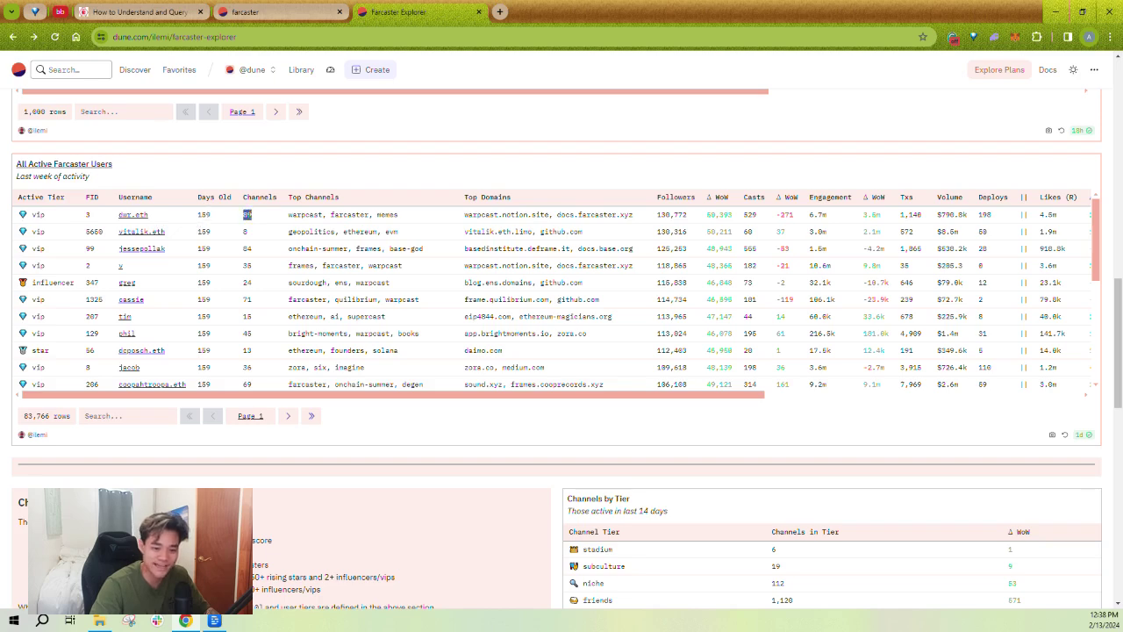
drag(289, 214, 736, 216)
click(441, 216)
click(645, 217)
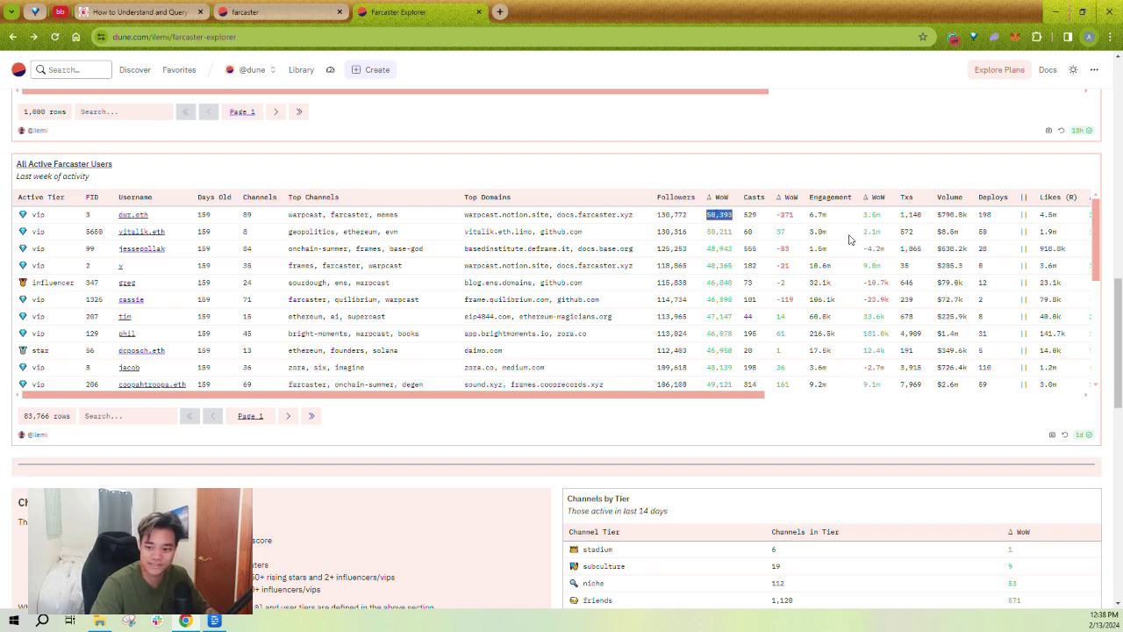
Highlight the top user's Txs, Volume, Deploys (198) and Followers-to-Engagement values, then pan the columns
drag(902, 215, 921, 215)
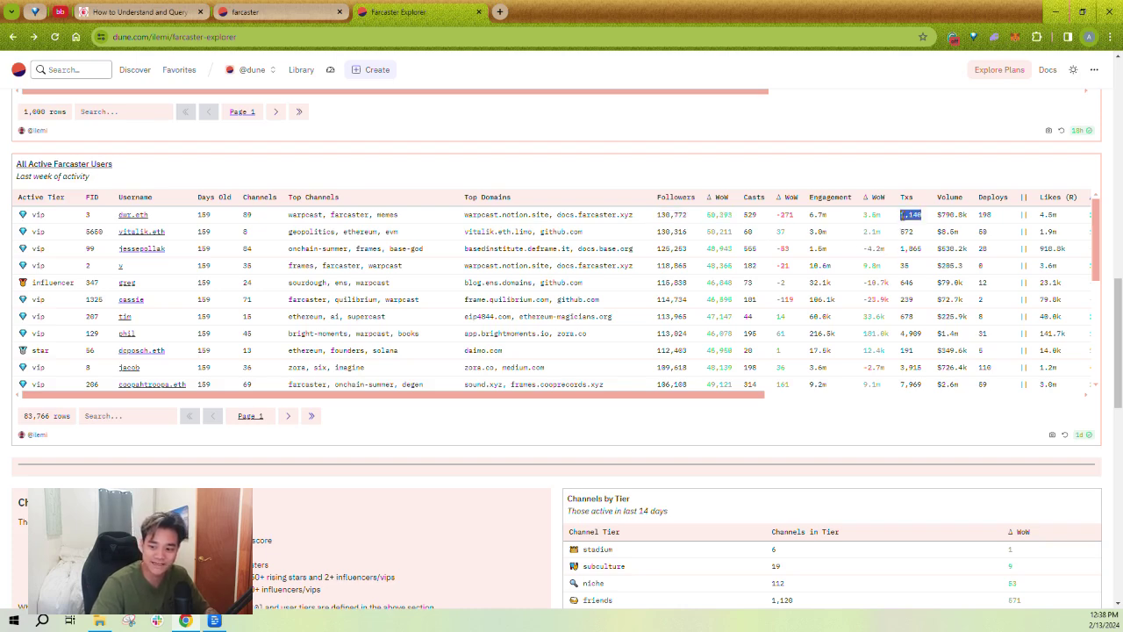
click(888, 164)
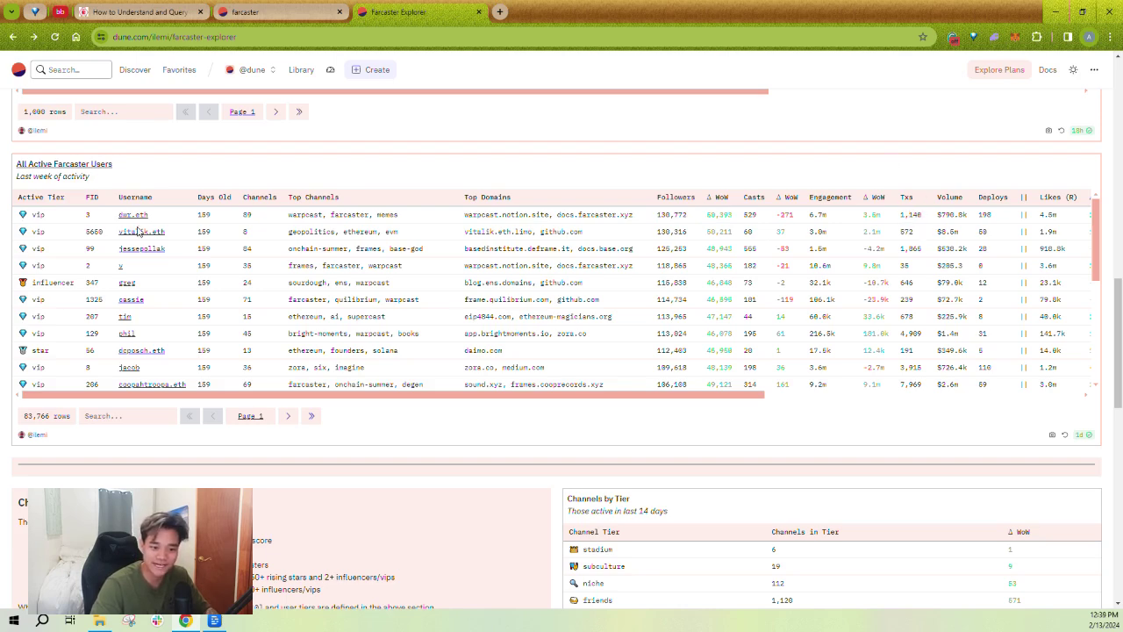
drag(901, 215, 945, 221)
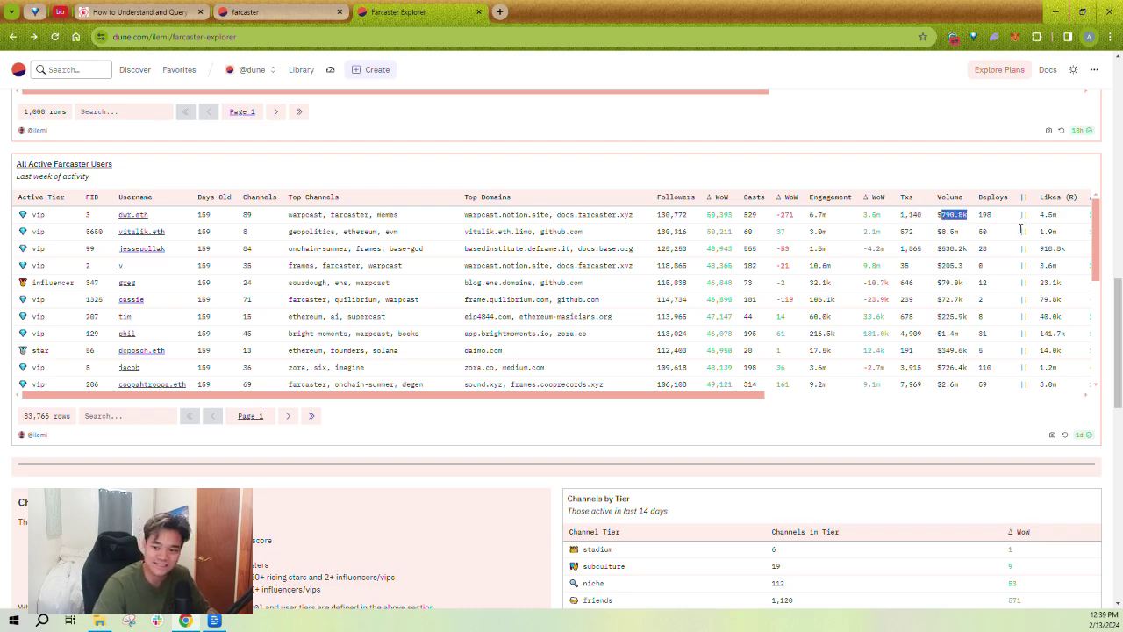
double_click(988, 219)
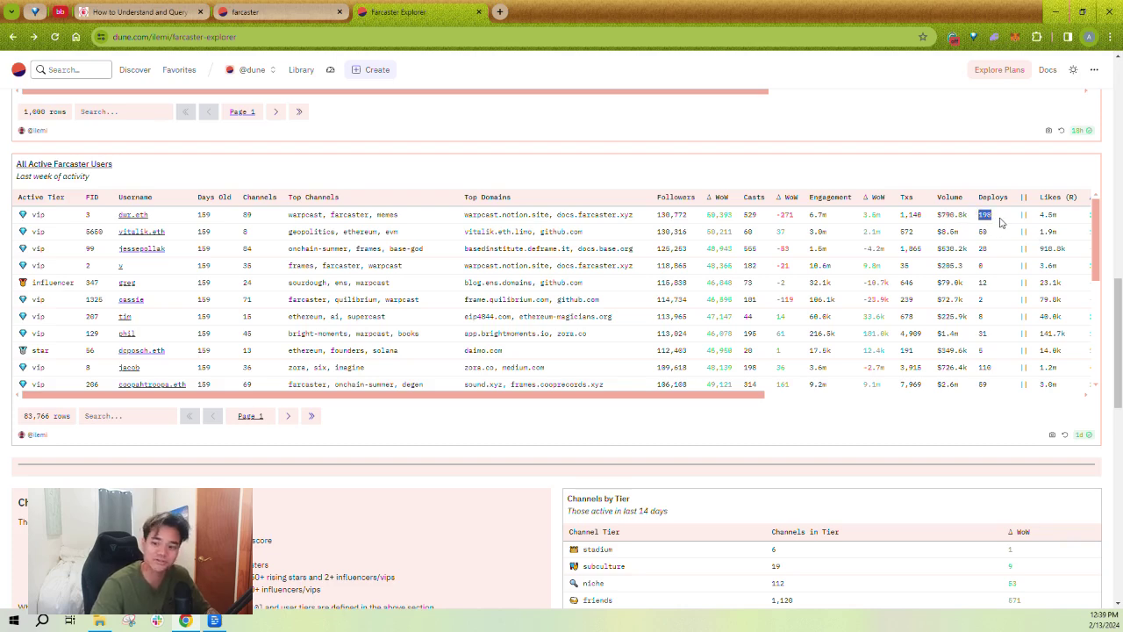
click(999, 223)
drag(1000, 223, 896, 221)
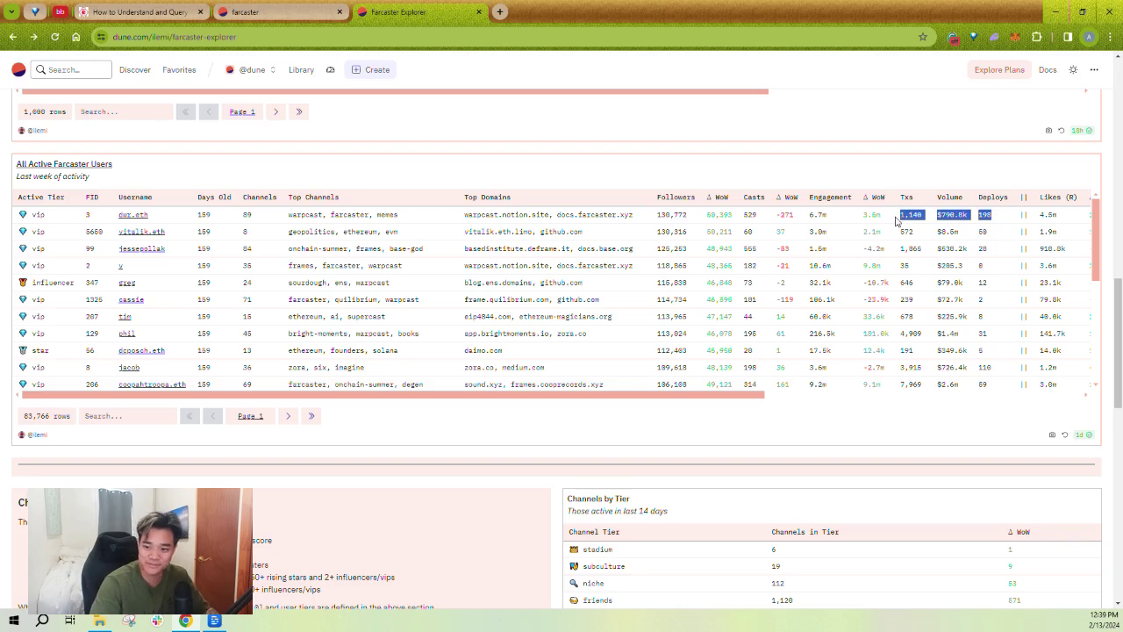
drag(824, 214, 659, 216)
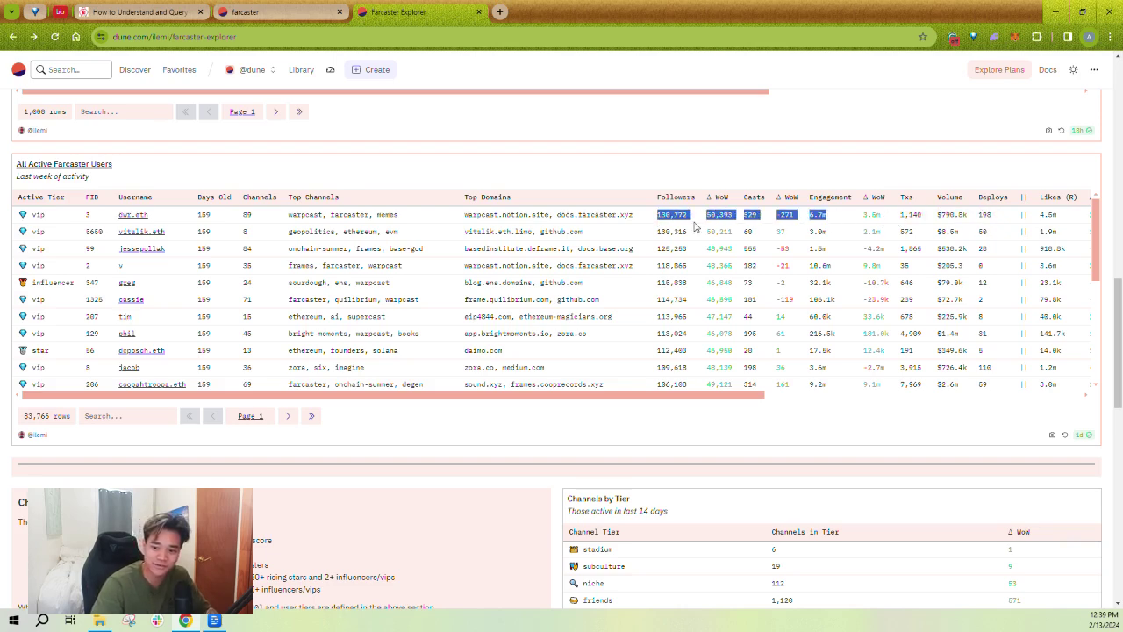
click(903, 222)
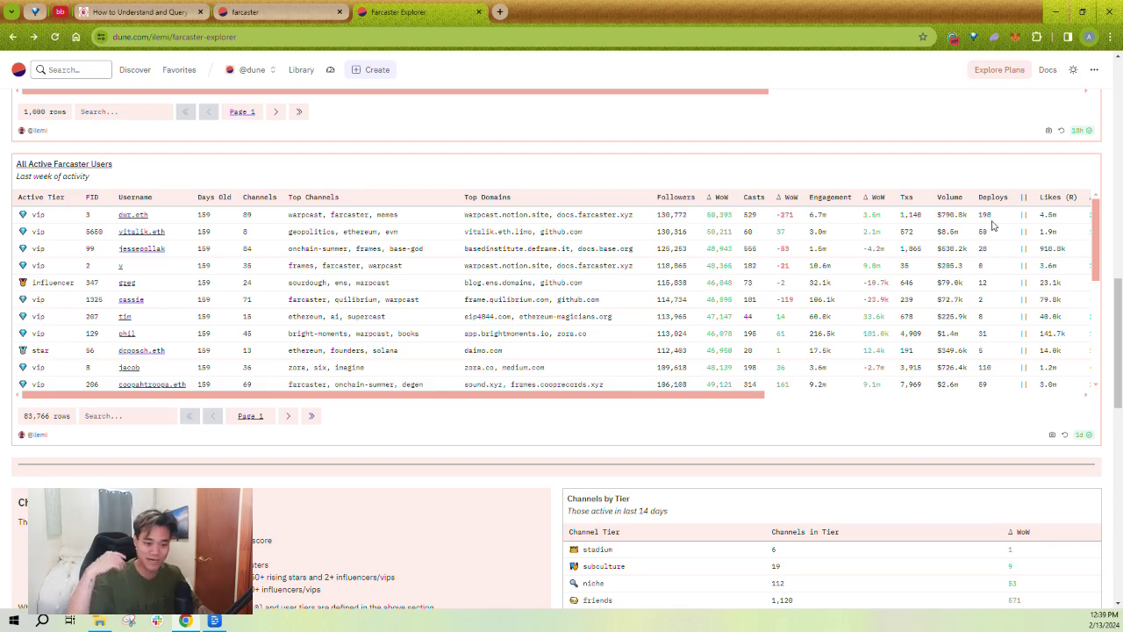
drag(764, 395, 673, 412)
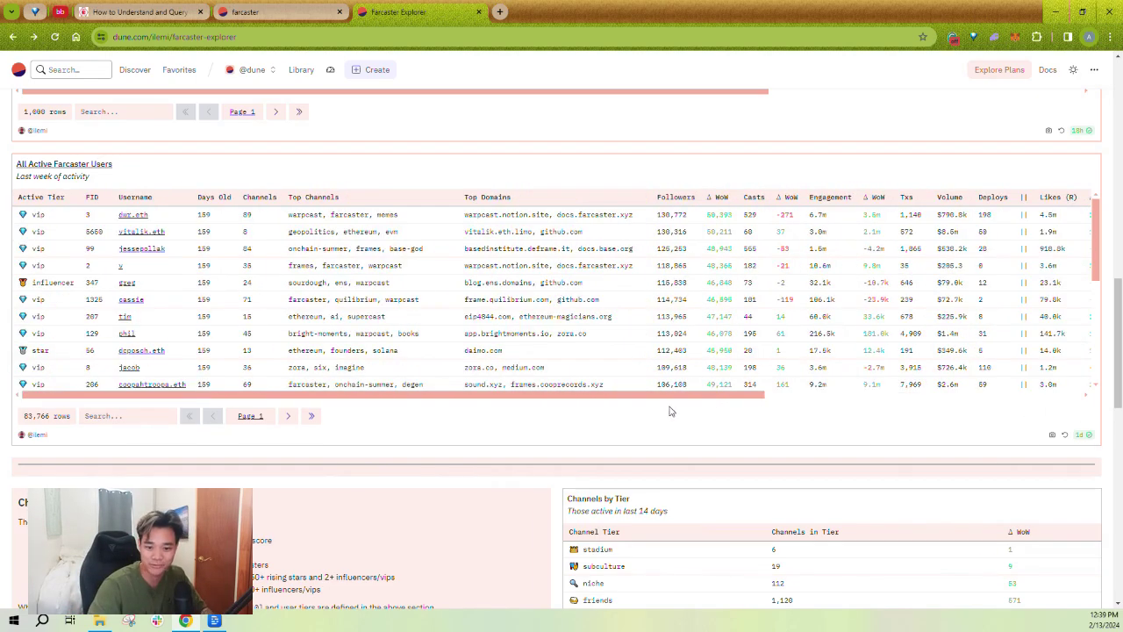
Search the table for a username and highlight its tier, 1,591 followers, 54 casts and 826 transactions
click(150, 410)
text(ilemi)
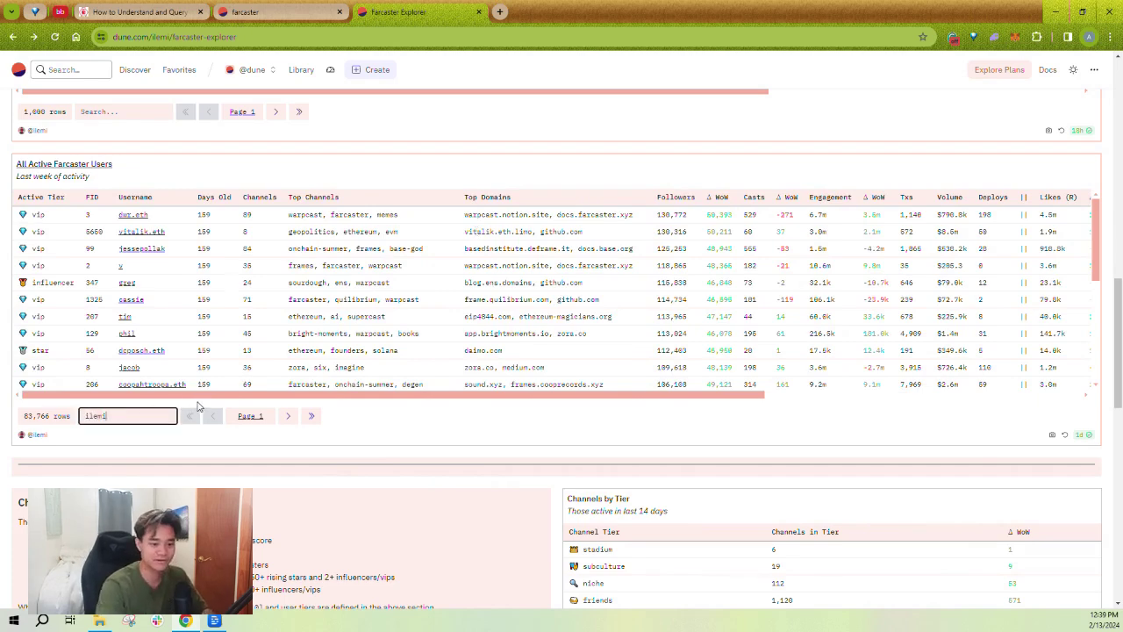
click(220, 346)
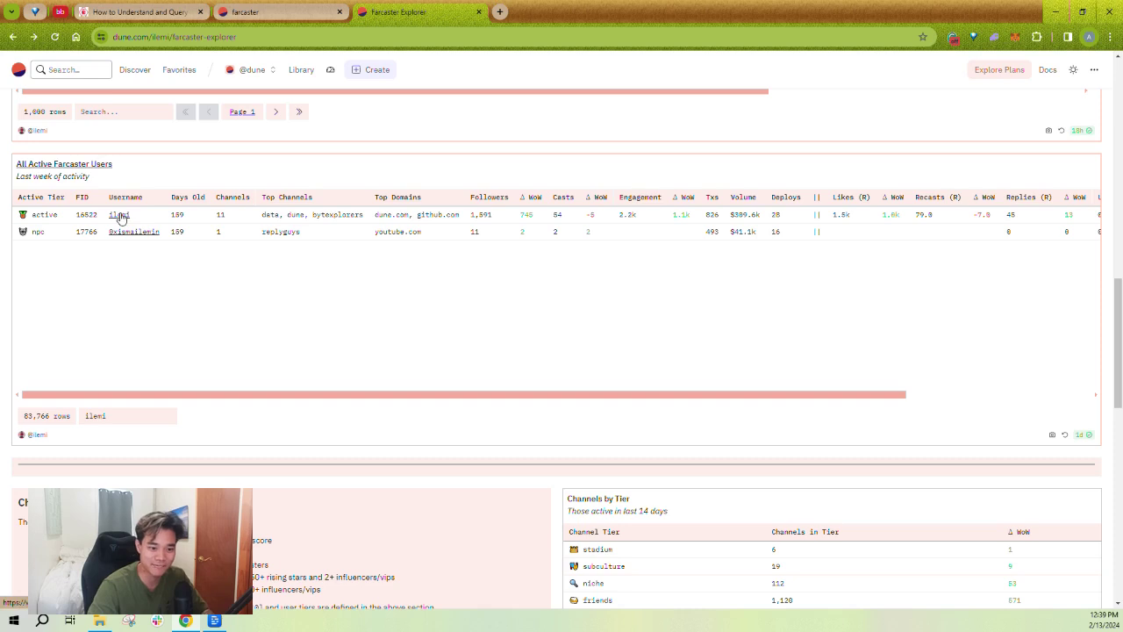
double_click(44, 215)
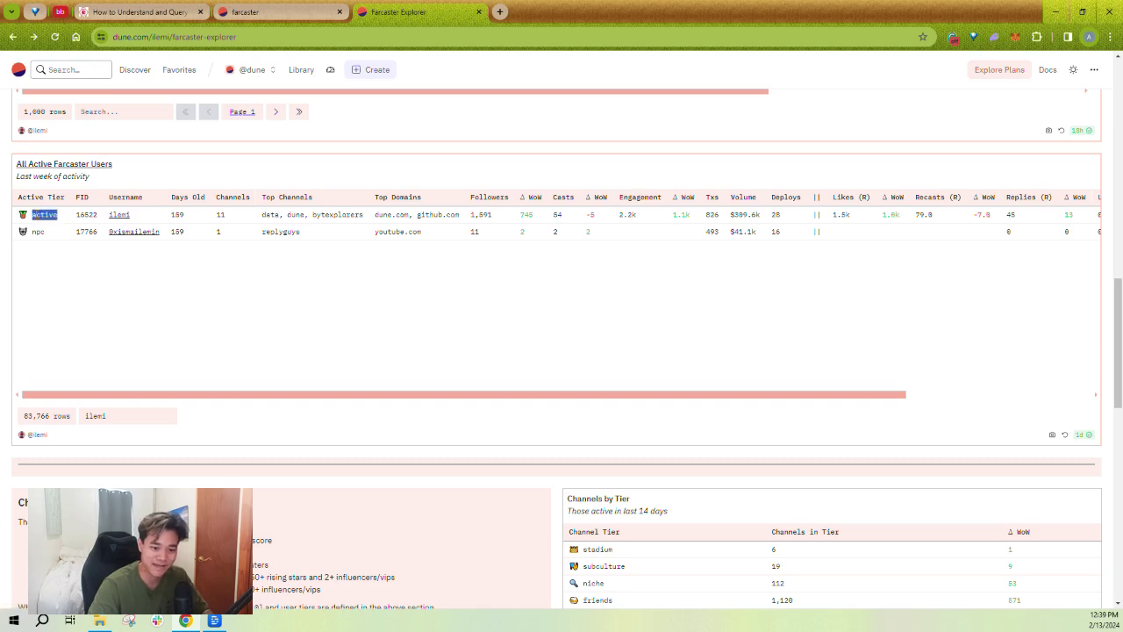
double_click(481, 214)
click(553, 265)
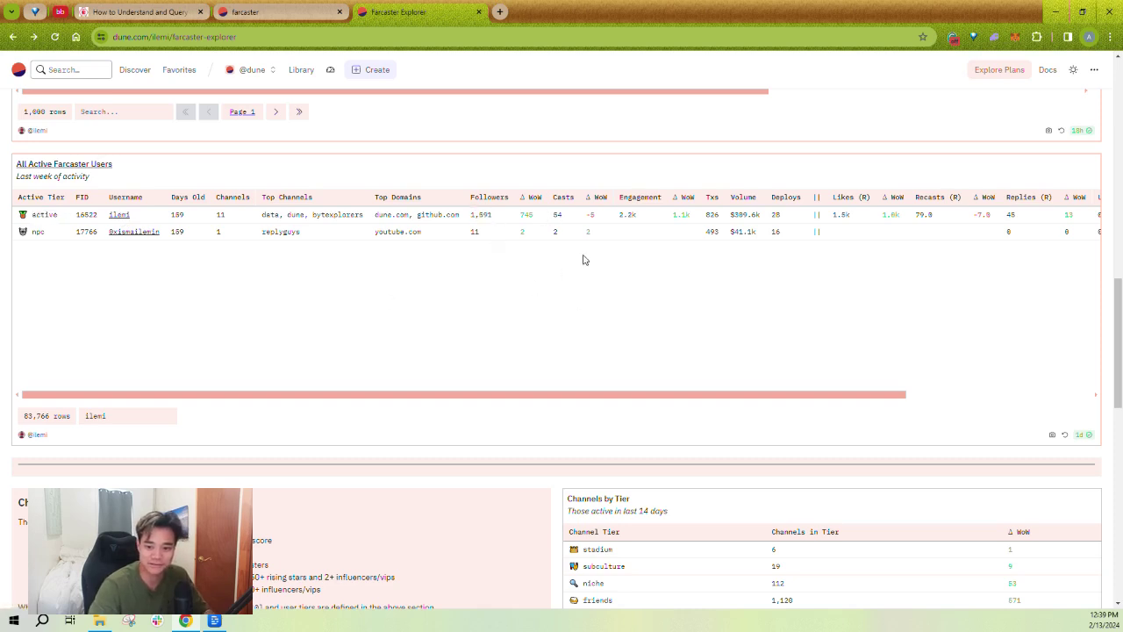
double_click(557, 214)
click(753, 257)
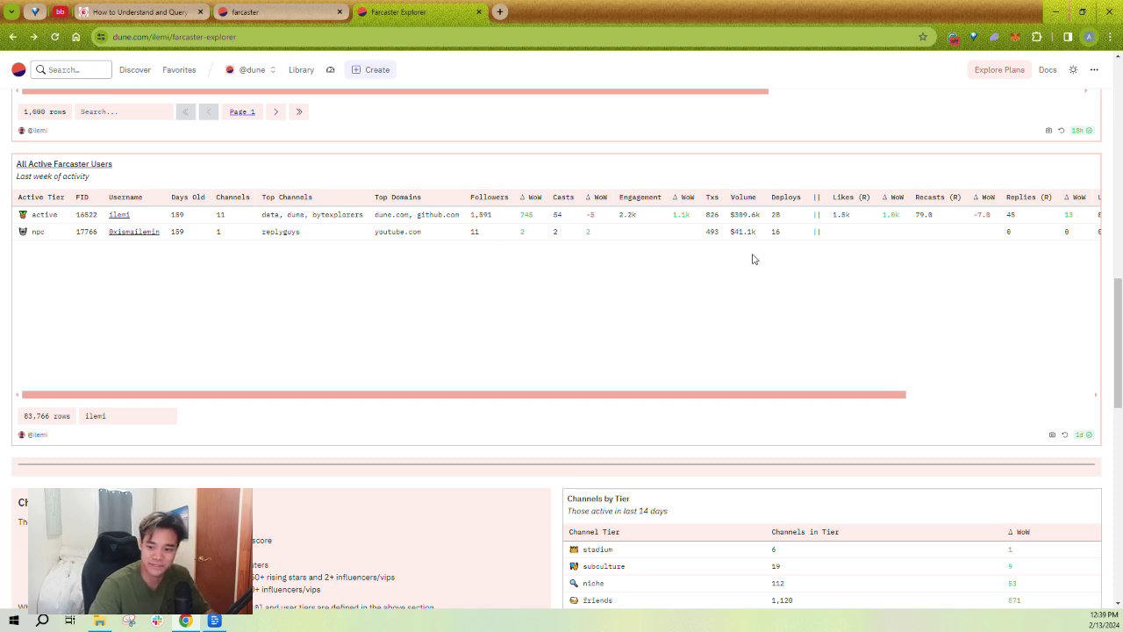
double_click(721, 214)
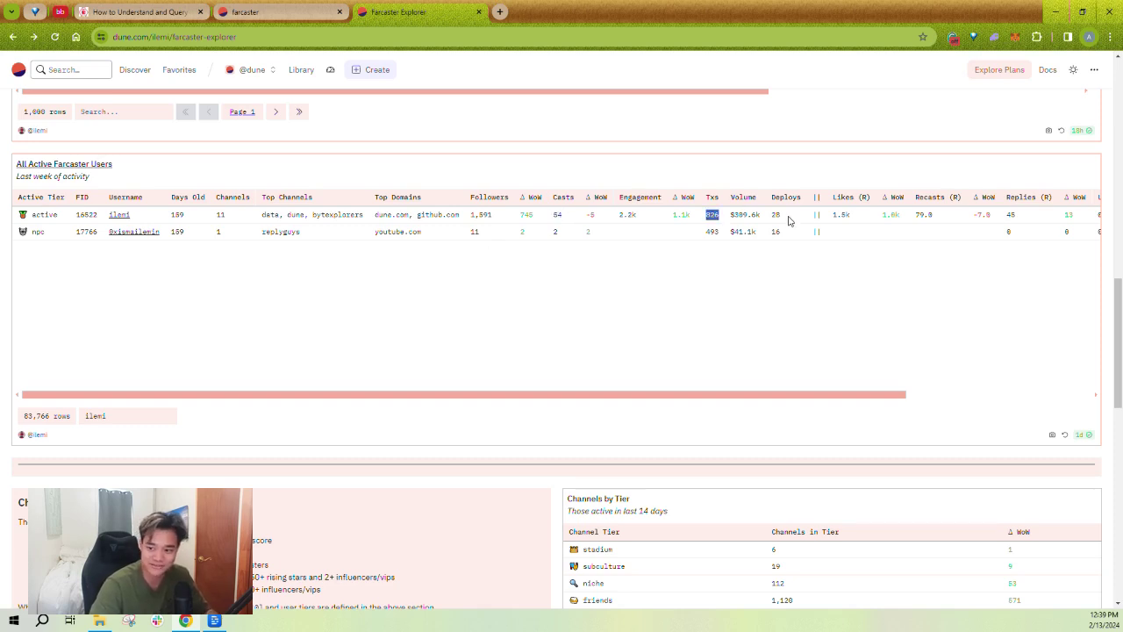
Expand and collapse the user's connected addresses, then clear the username search
drag(838, 397, 1055, 397)
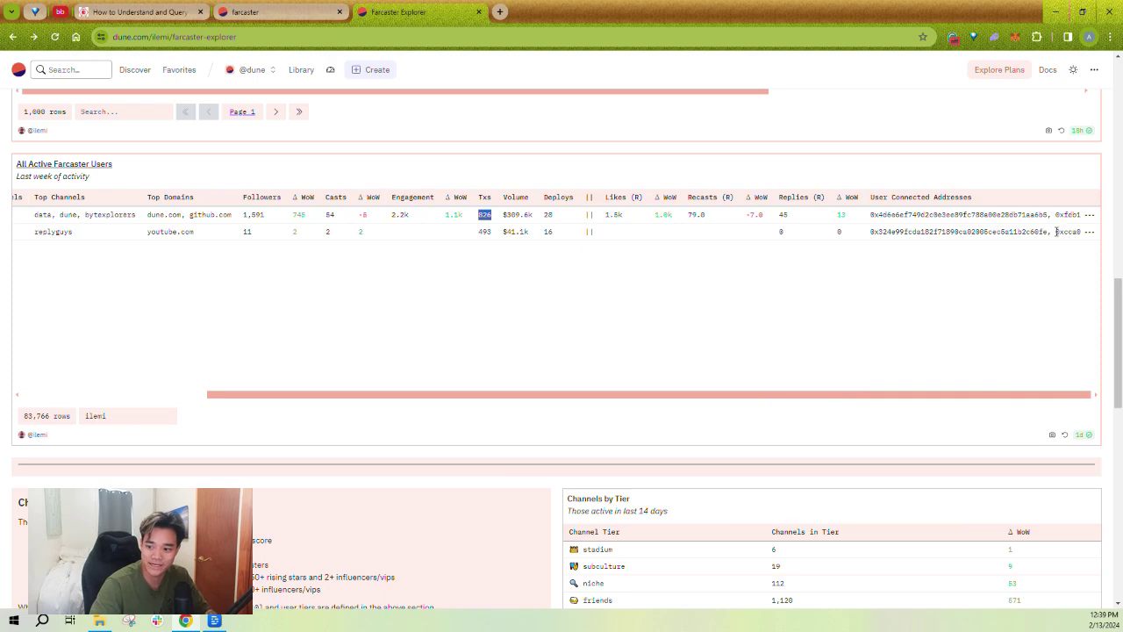
click(1093, 217)
drag(848, 395, 1069, 398)
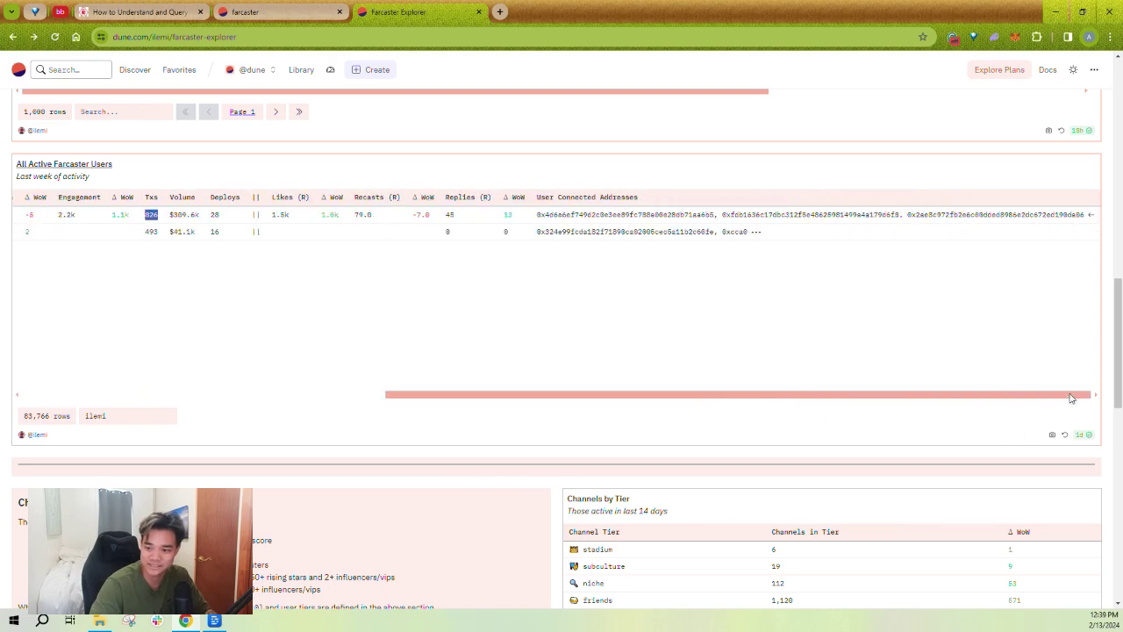
click(1091, 214)
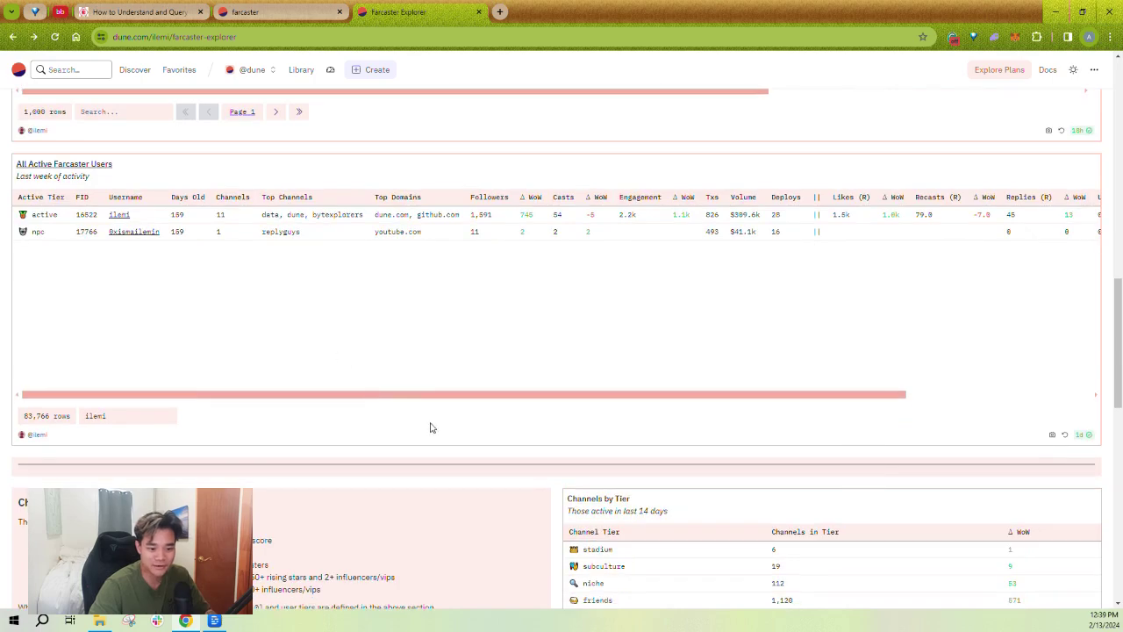
click(107, 416)
double_click(107, 416)
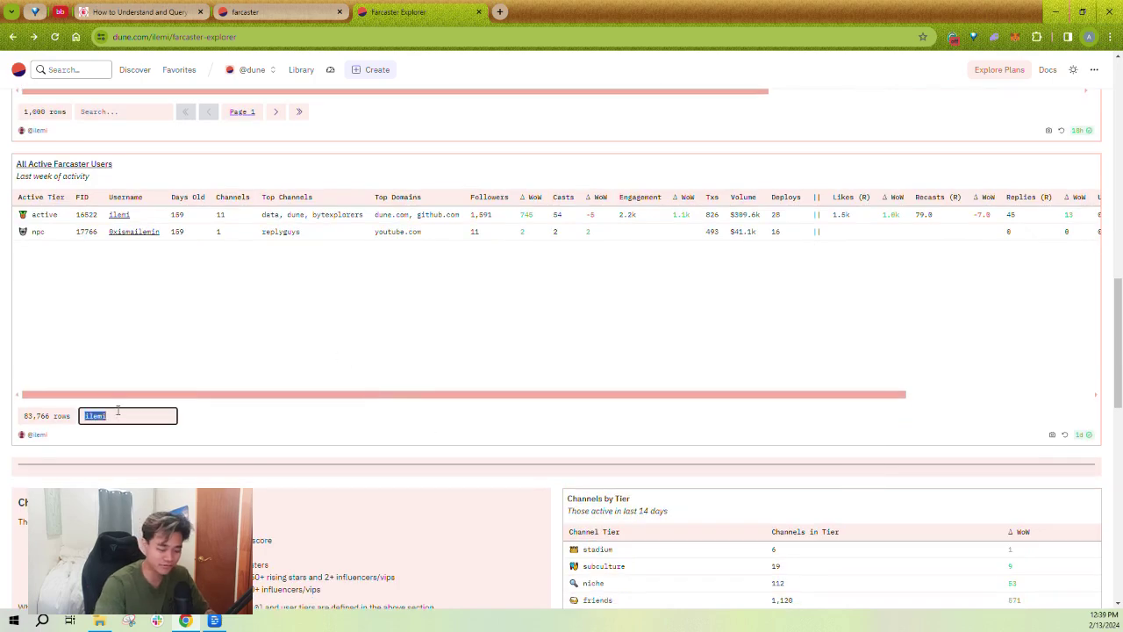
key(BackSpace)
Scroll up to the user filter parameters and check the user days old field's explanation
scroll(439, 427, up, 3)
scroll(445, 421, up, 2)
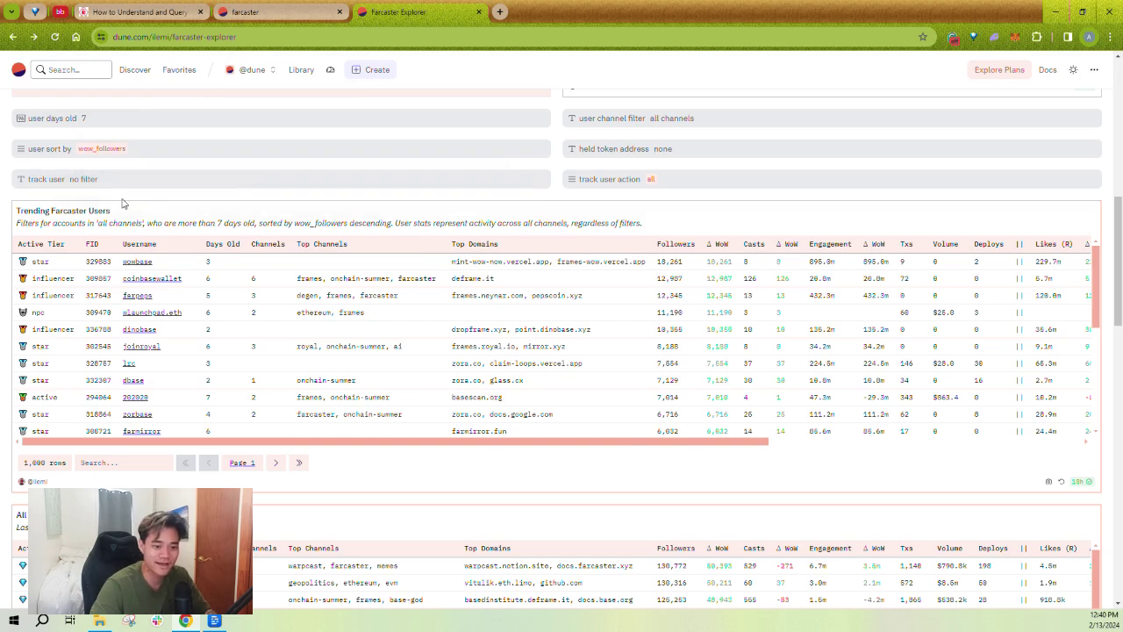
click(97, 121)
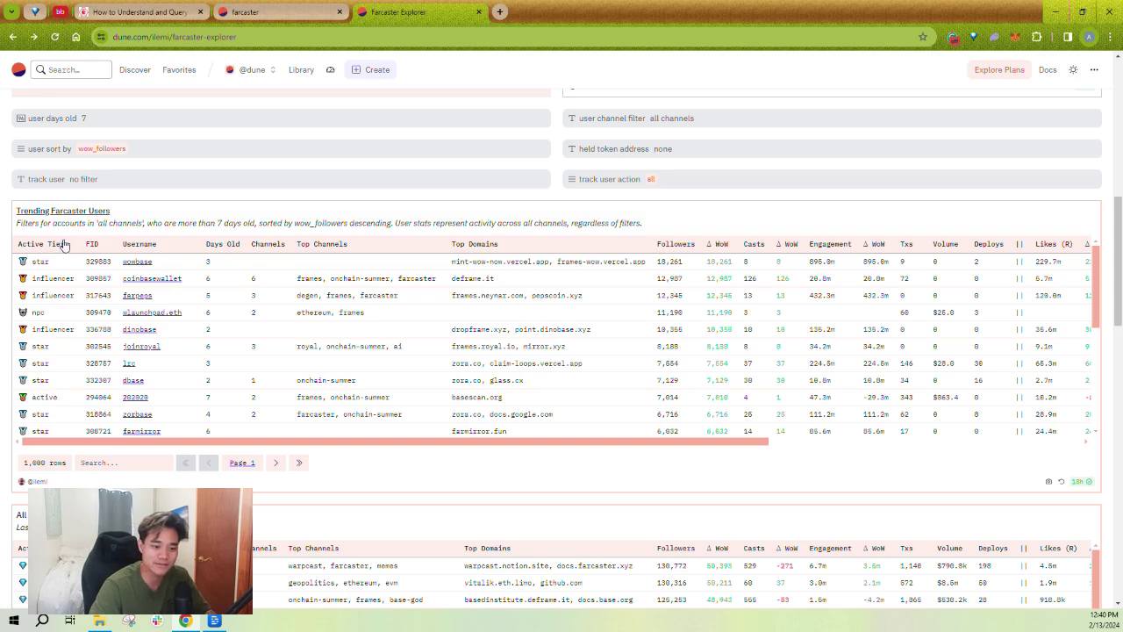
Change the user sort by parameter to wow_engage, after briefly choosing contracts_deployed
click(83, 206)
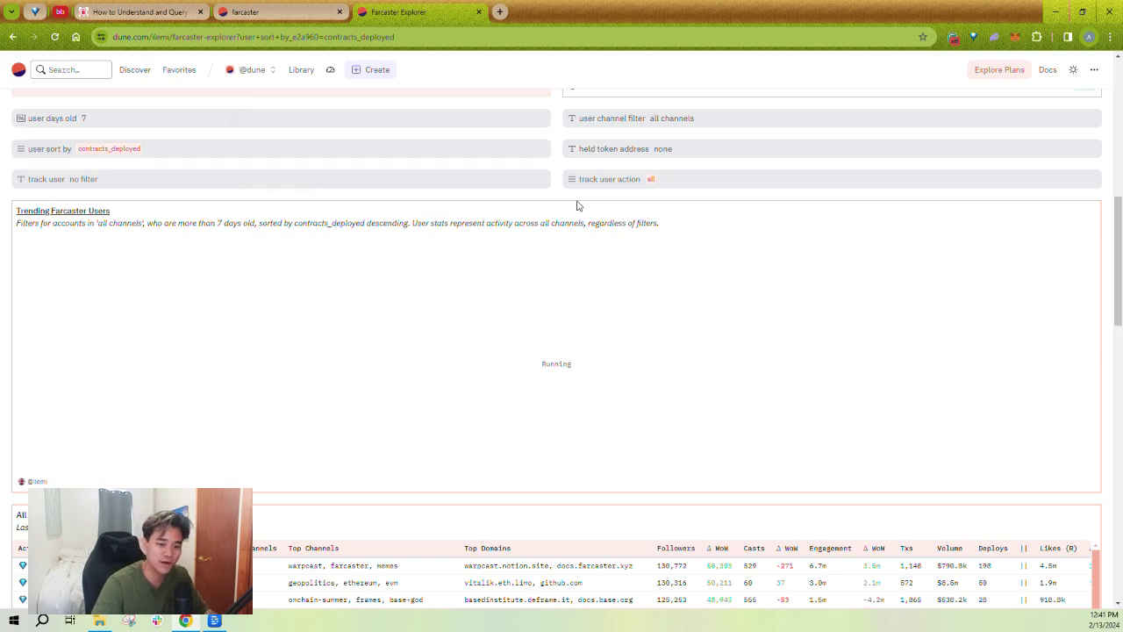
click(143, 148)
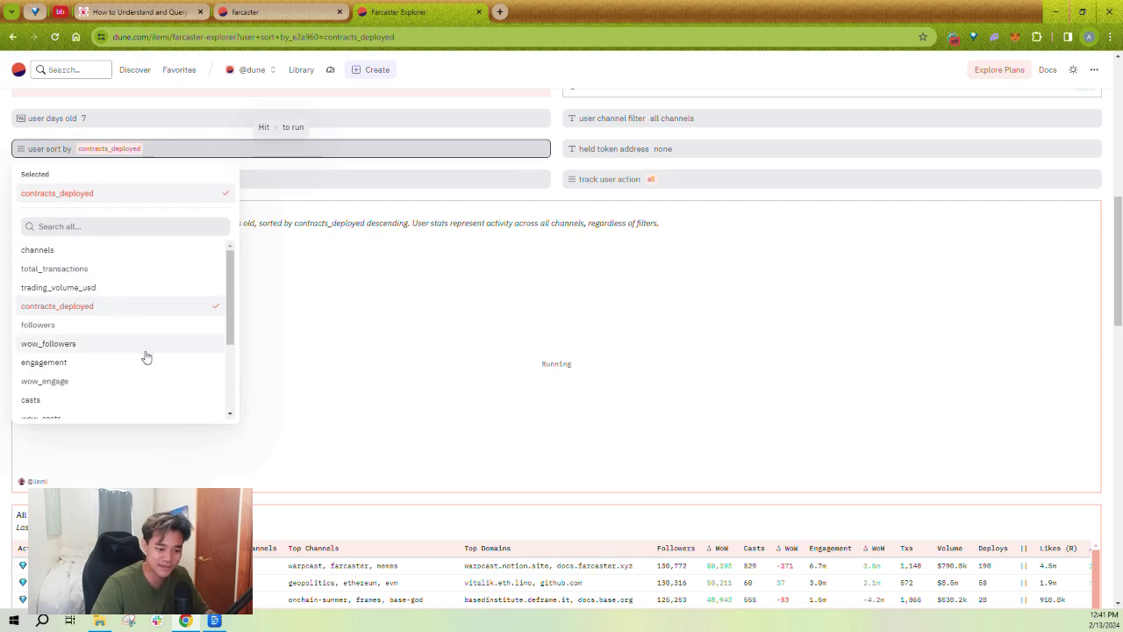
click(131, 381)
click(204, 179)
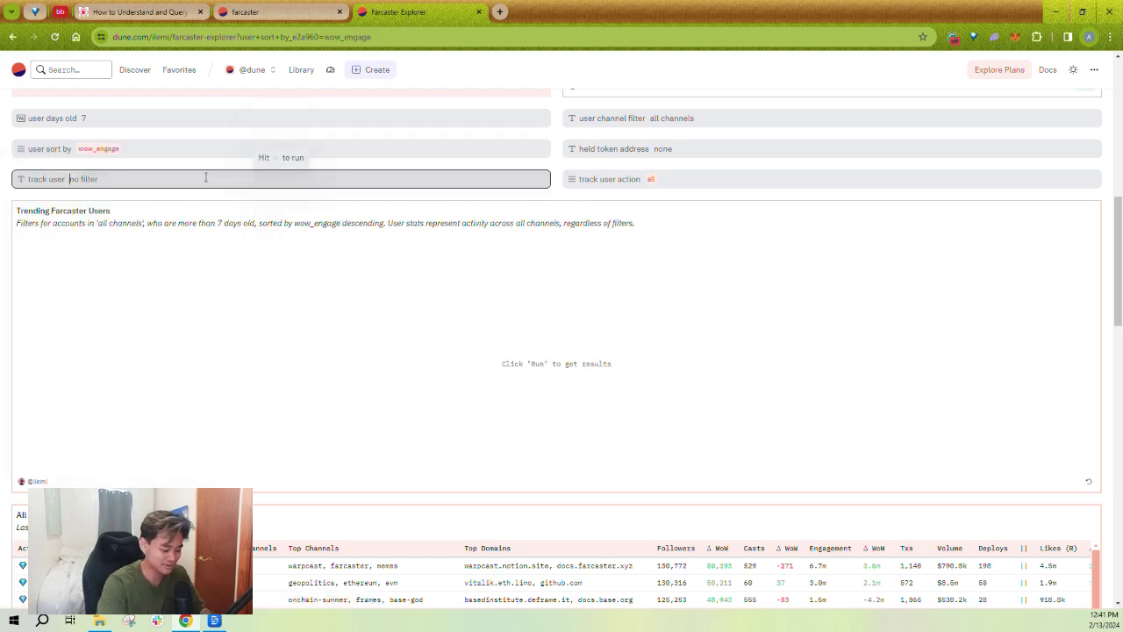
Enter a username in track user, set the track user action to follow, and run the query
text(jessepollak)
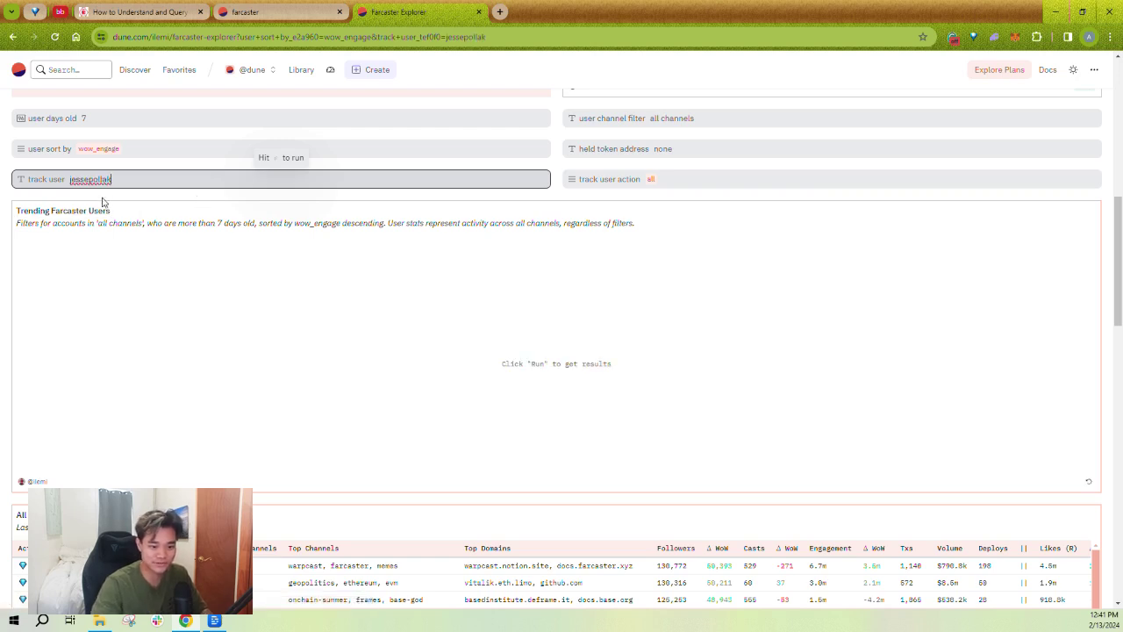
click(792, 183)
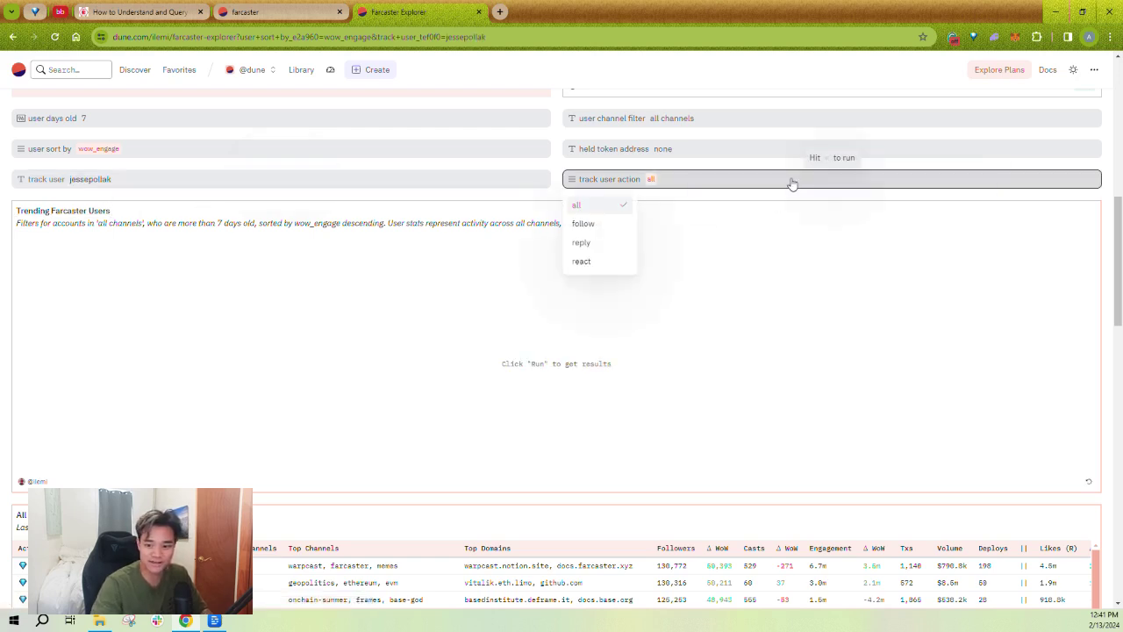
click(613, 225)
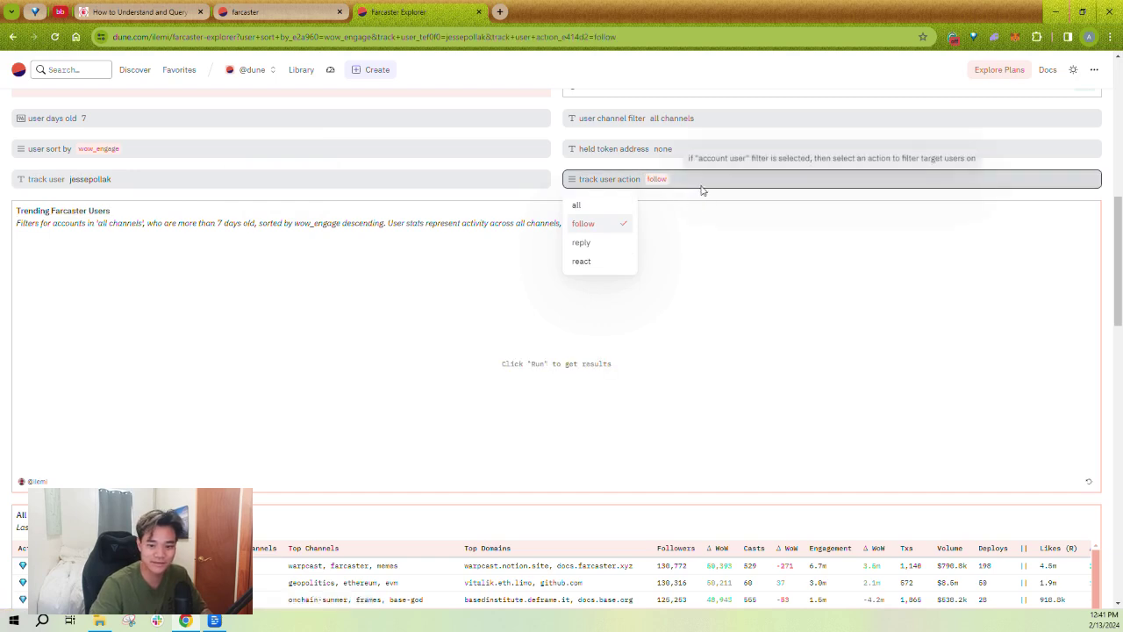
click(687, 230)
click(671, 401)
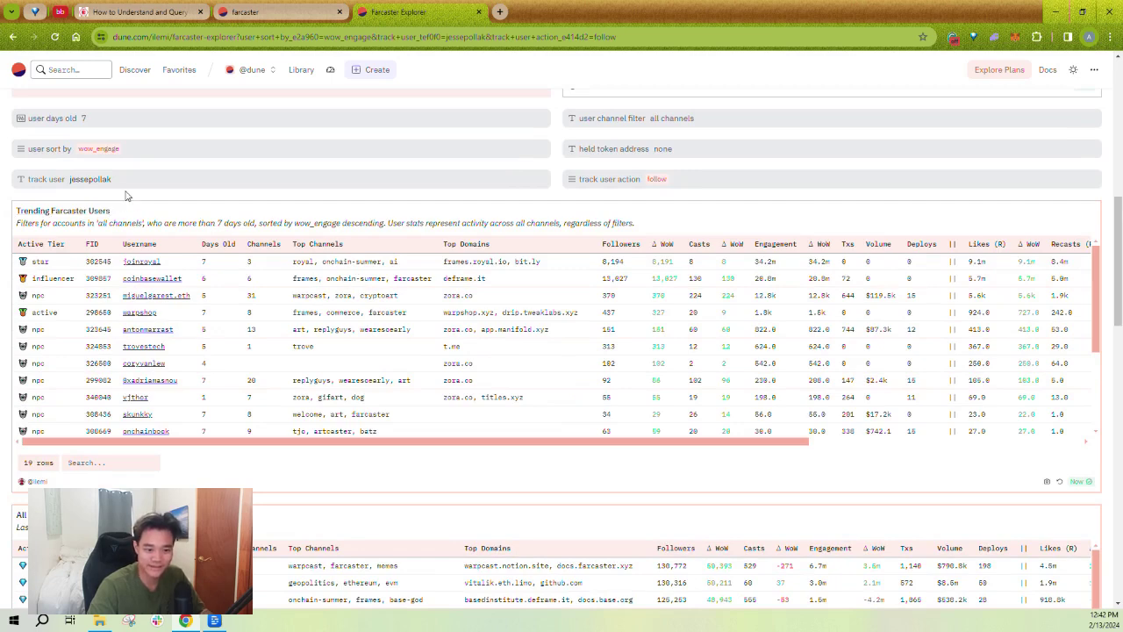
Point out the first row's royal channel and domains and the third row's zora entries, then return to Farcaster Explorer
mouse_move(712, 191)
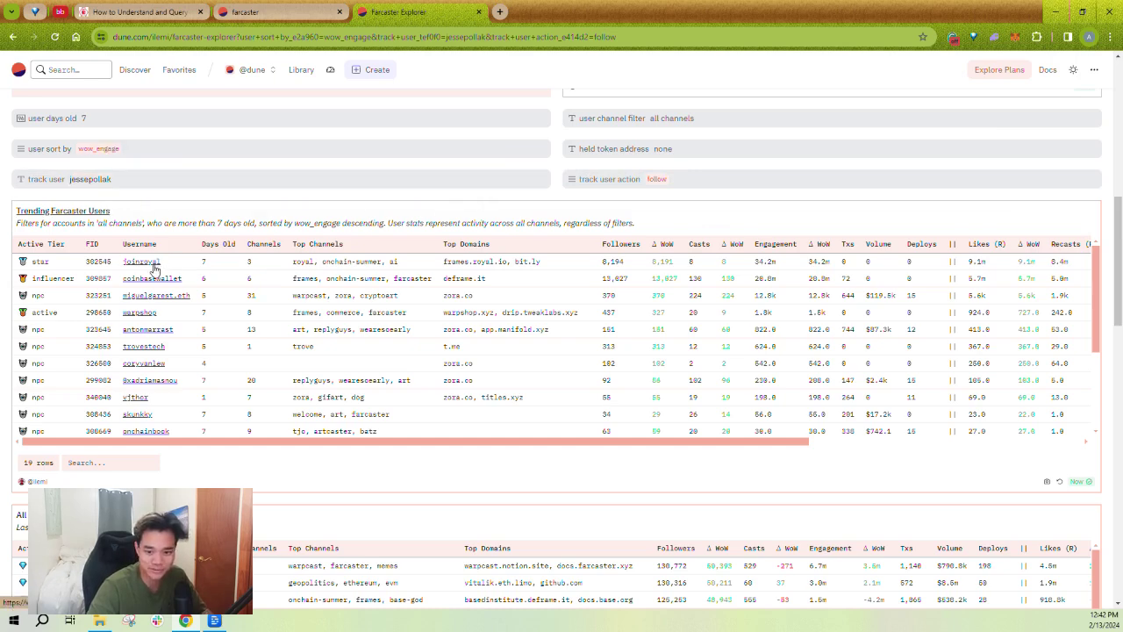
double_click(303, 262)
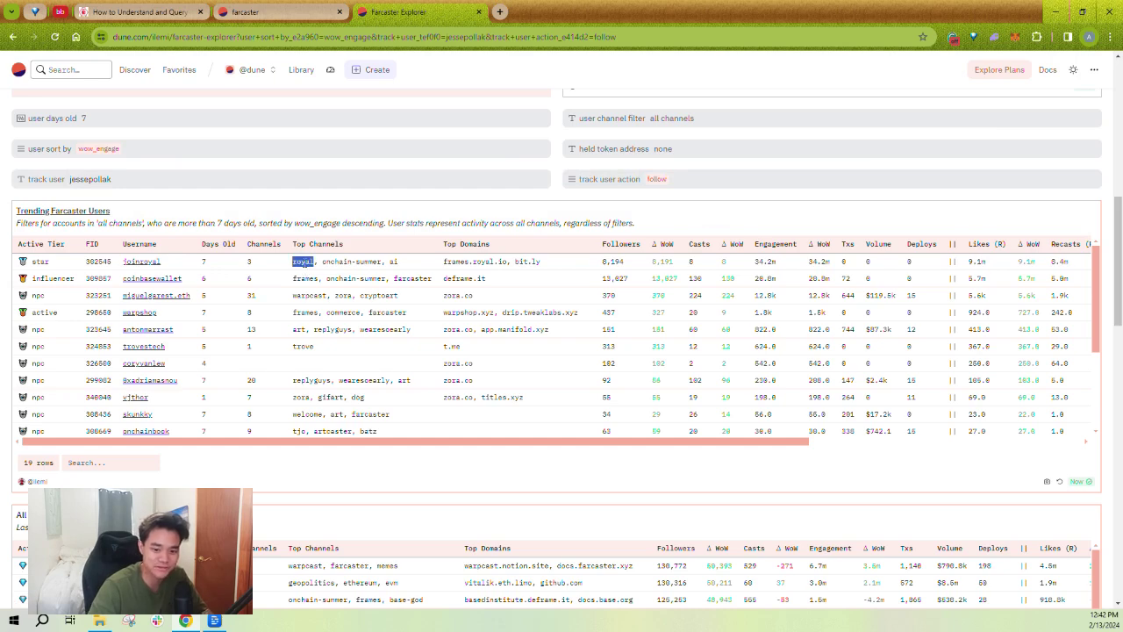
drag(541, 261, 444, 261)
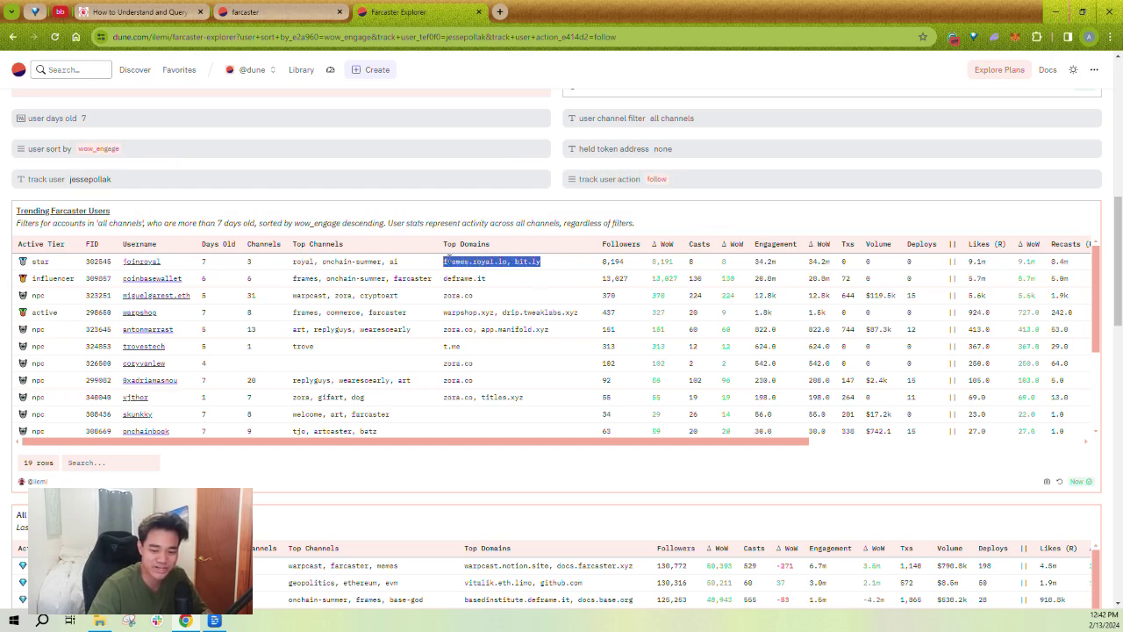
click(453, 261)
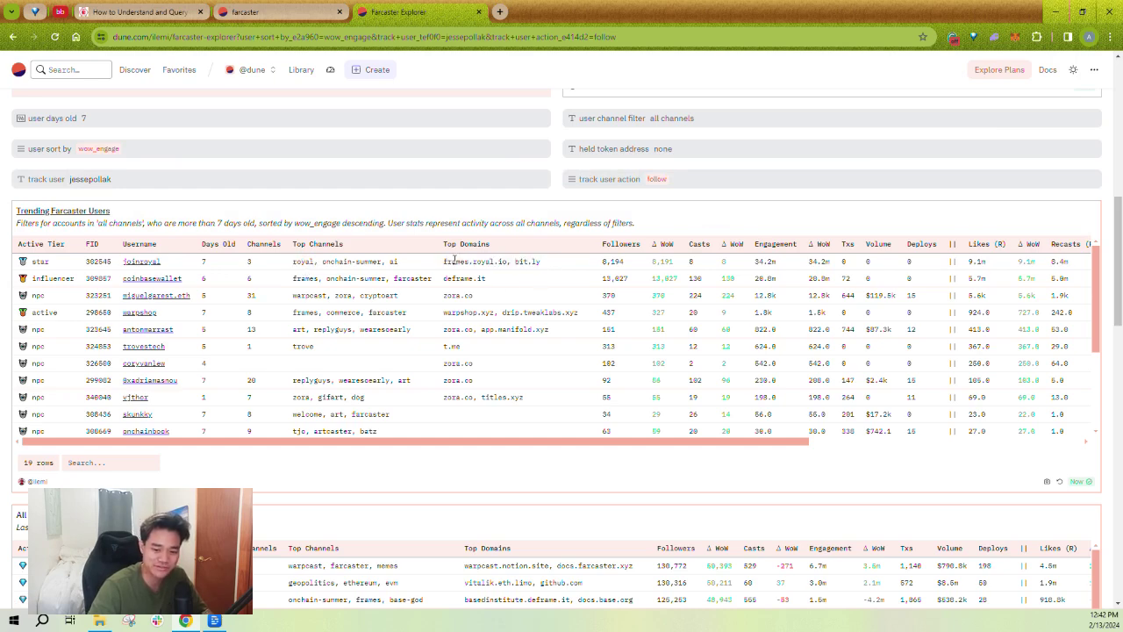
double_click(344, 296)
double_click(455, 296)
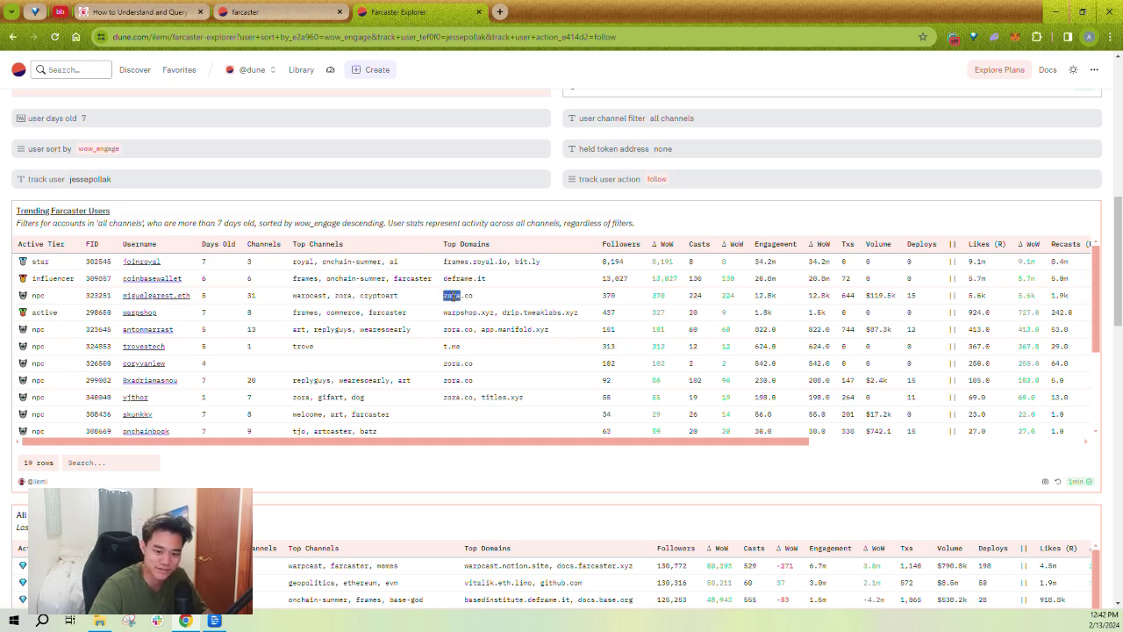
click(454, 297)
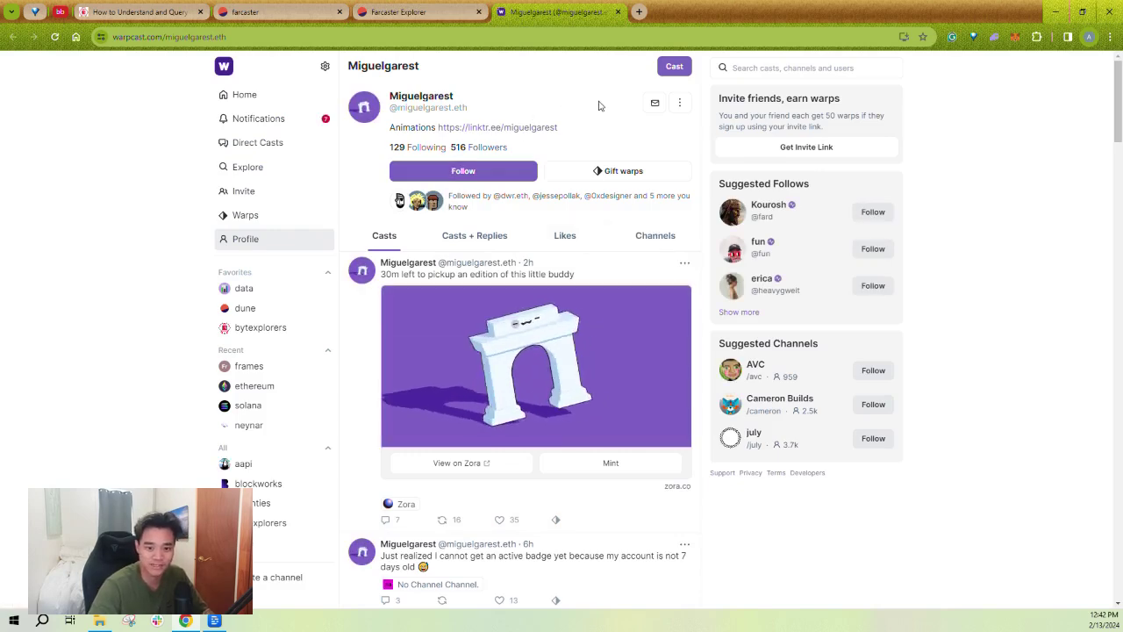
click(456, 7)
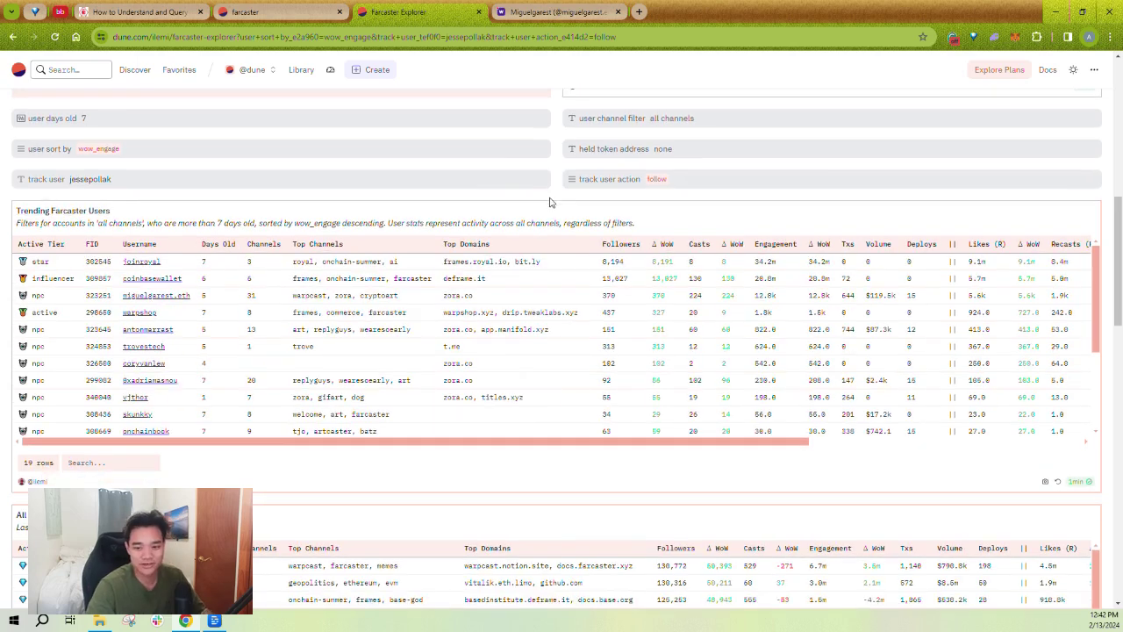
Try the held token address filter with the suggested token, then clear it and rescroll to the table
click(691, 149)
click(744, 179)
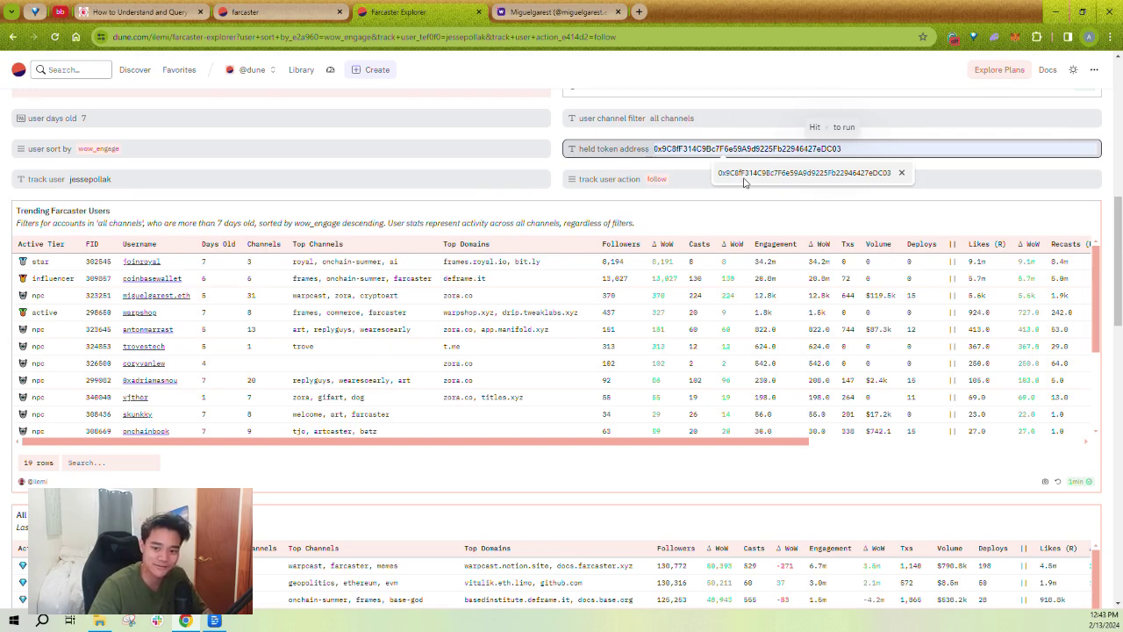
click(744, 180)
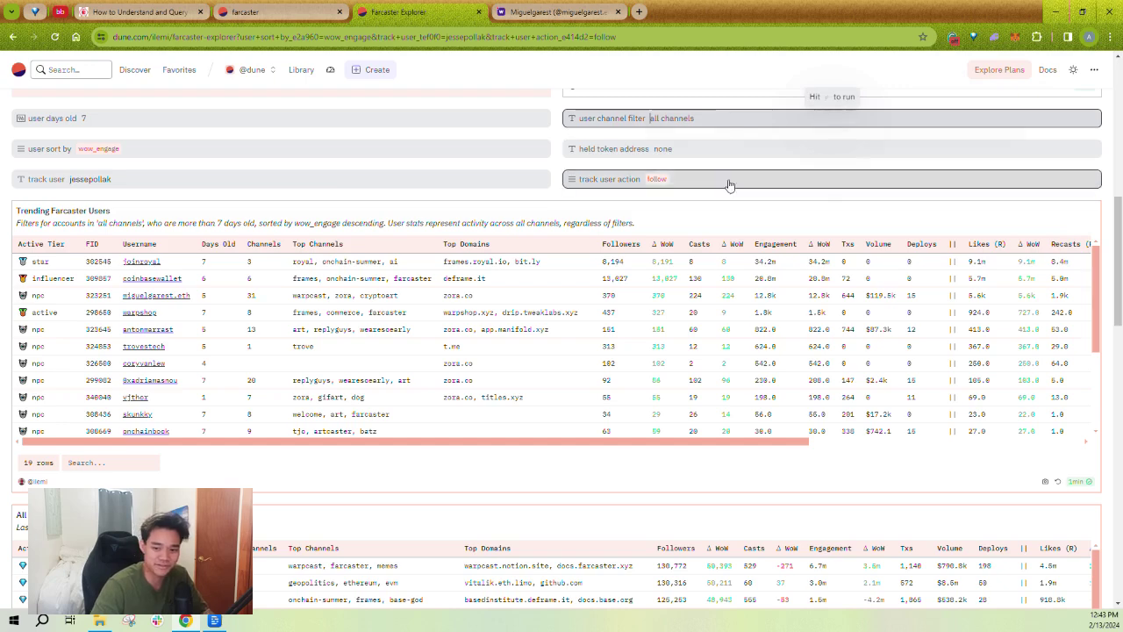
scroll(728, 185, up, 1)
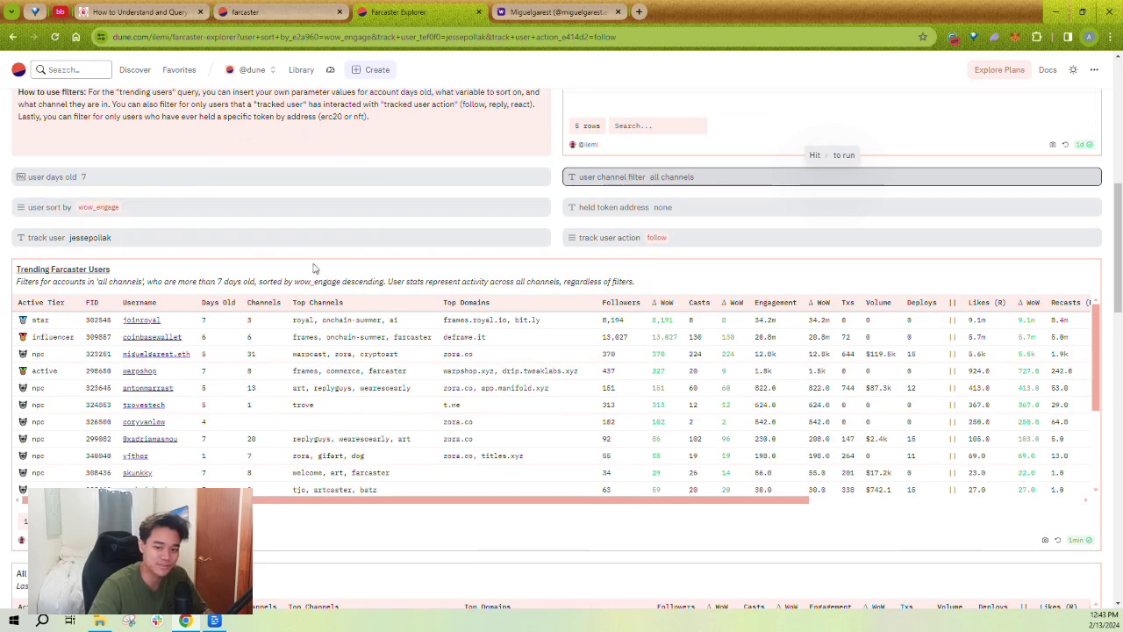
click(566, 261)
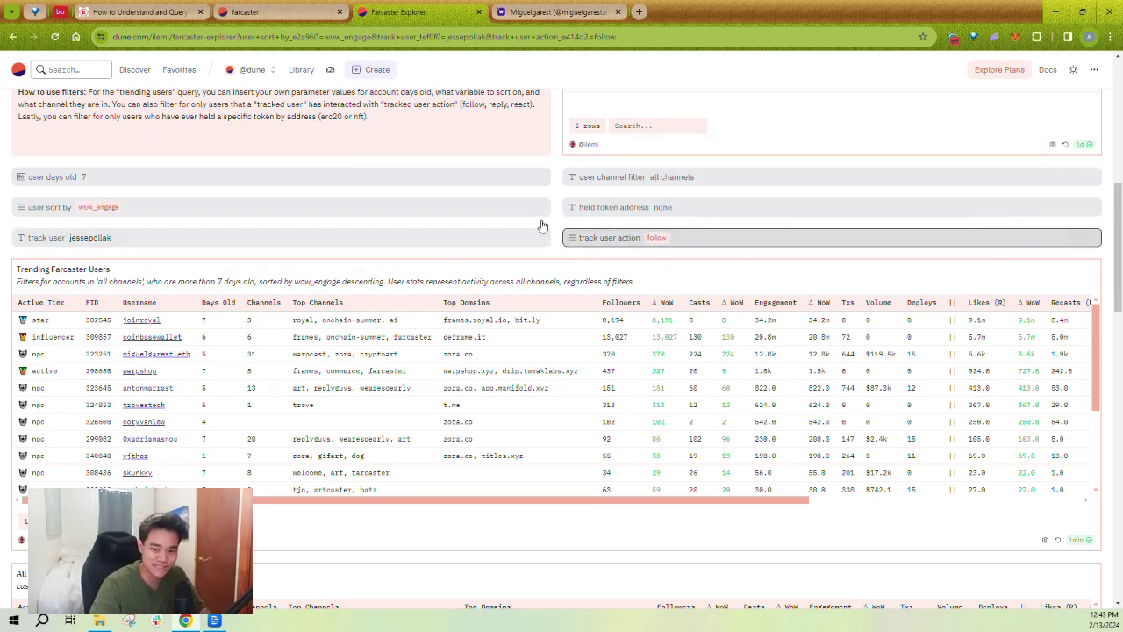
scroll(555, 194, down, 1)
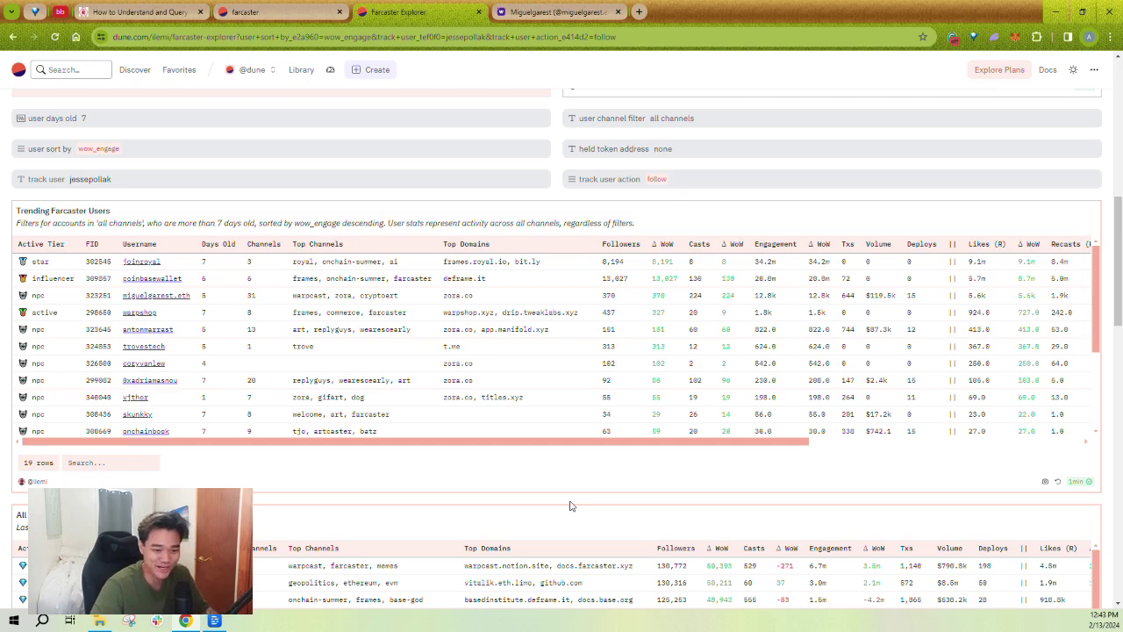
Highlight the list of user tiers in User Stats
scroll(569, 505, up, 5)
scroll(377, 344, down, 1)
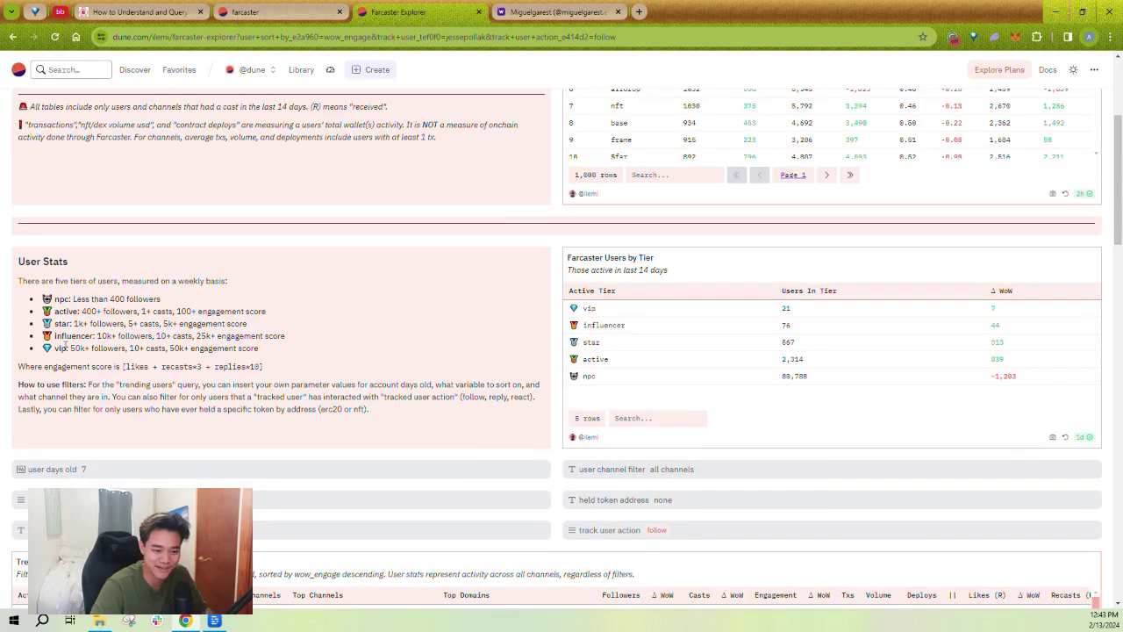
drag(70, 348, 32, 297)
click(294, 352)
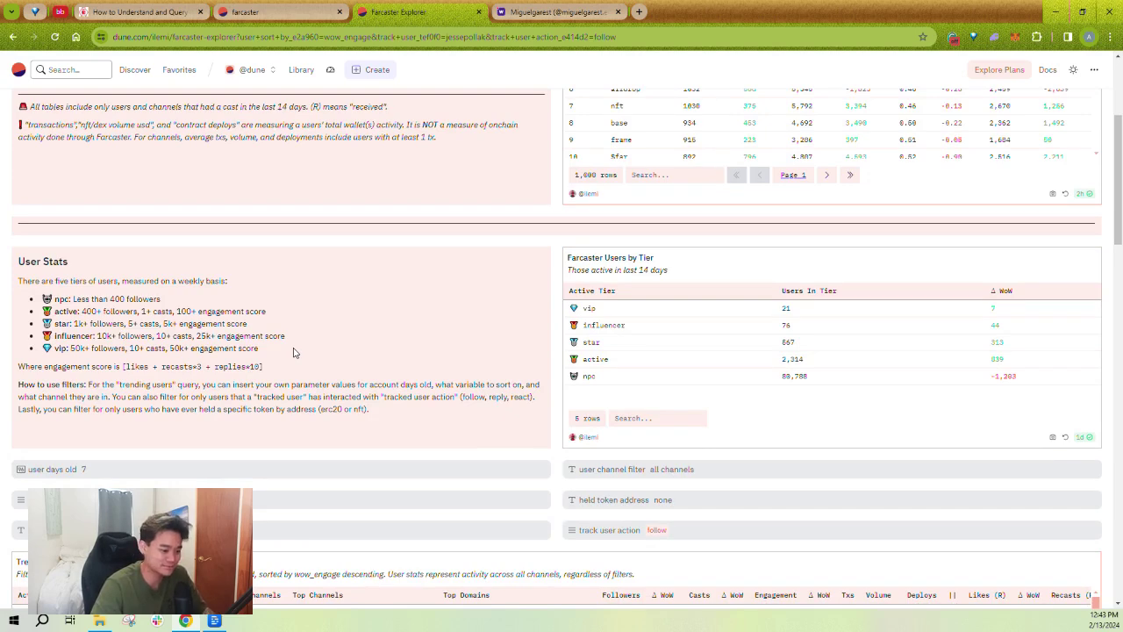
Highlight the five channel tier definitions: quiet, friends, niche, subculture and stadium
scroll(525, 363, down, 10)
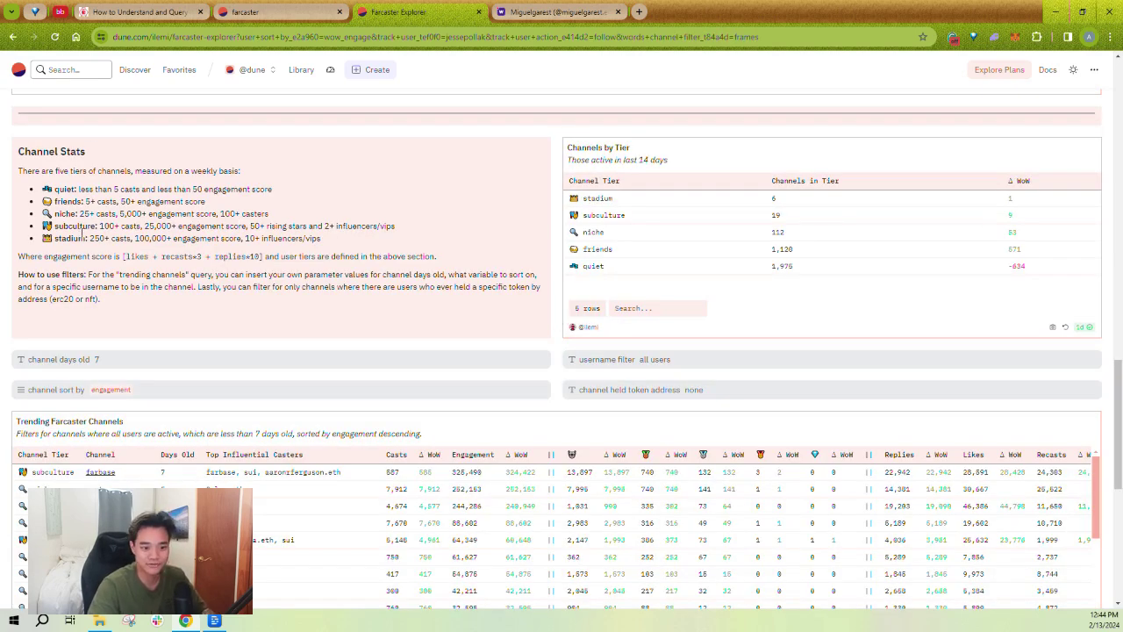
drag(340, 245, 42, 186)
click(96, 189)
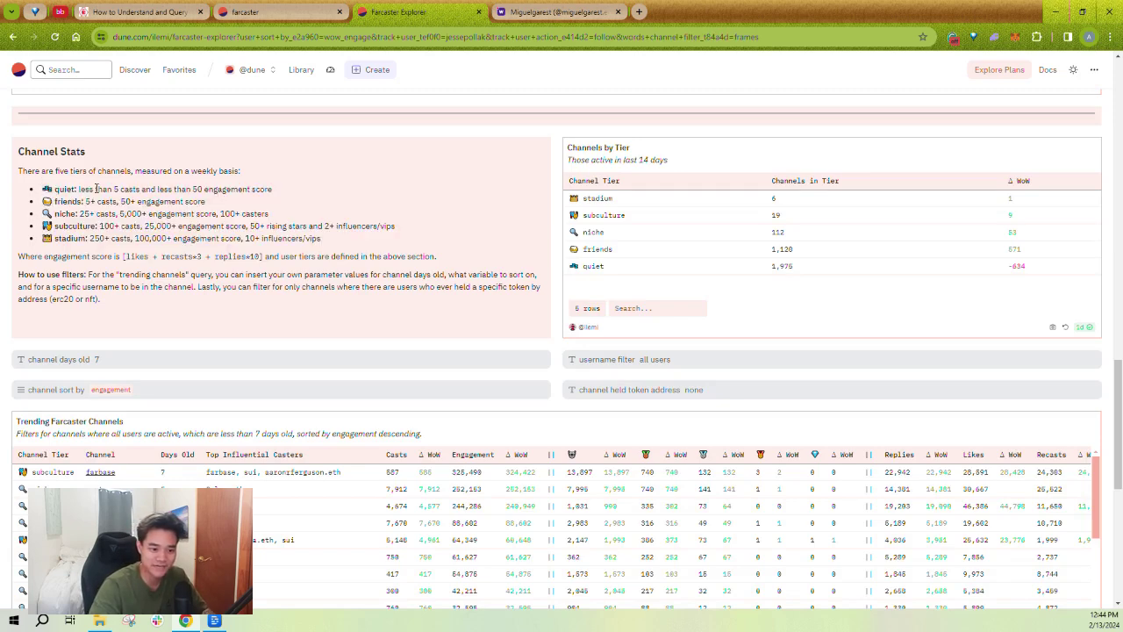
double_click(65, 189)
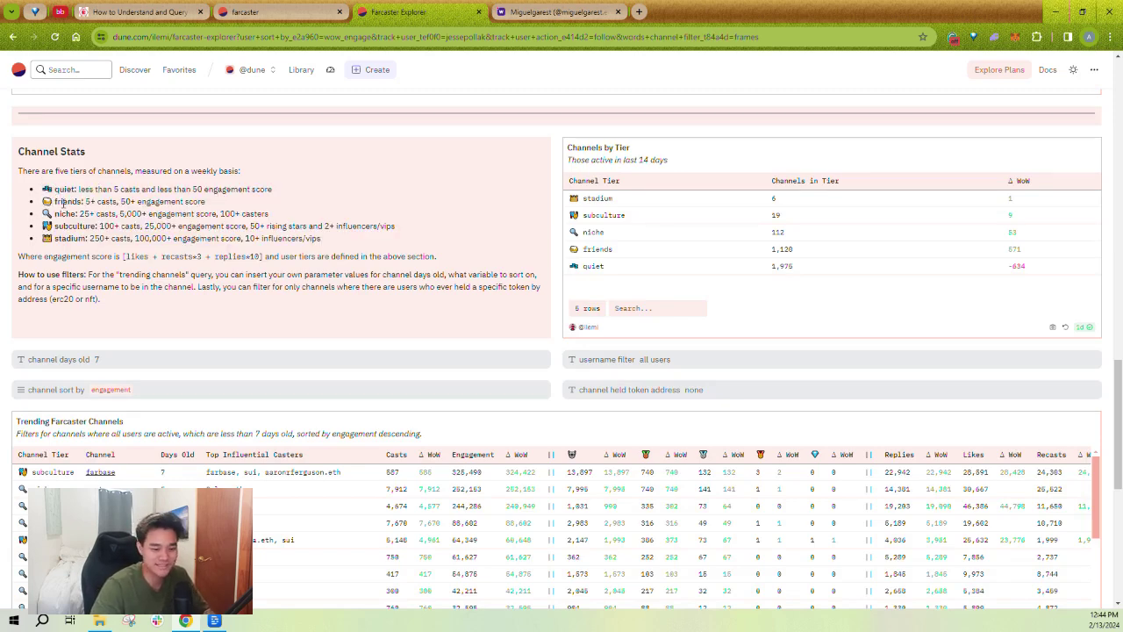
double_click(69, 201)
double_click(65, 213)
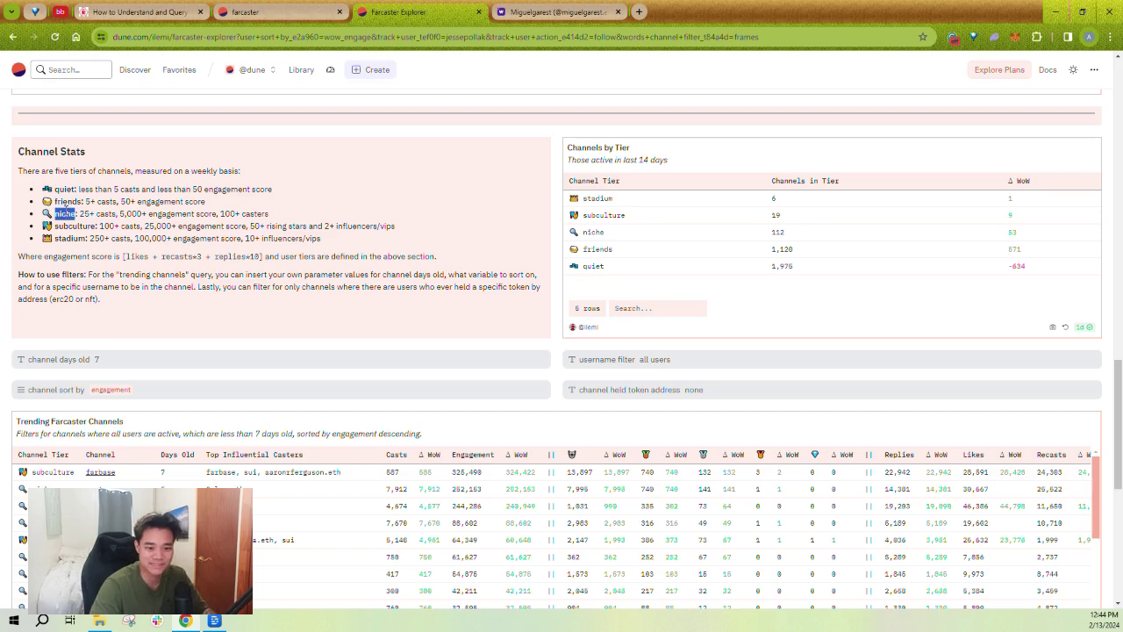
double_click(68, 226)
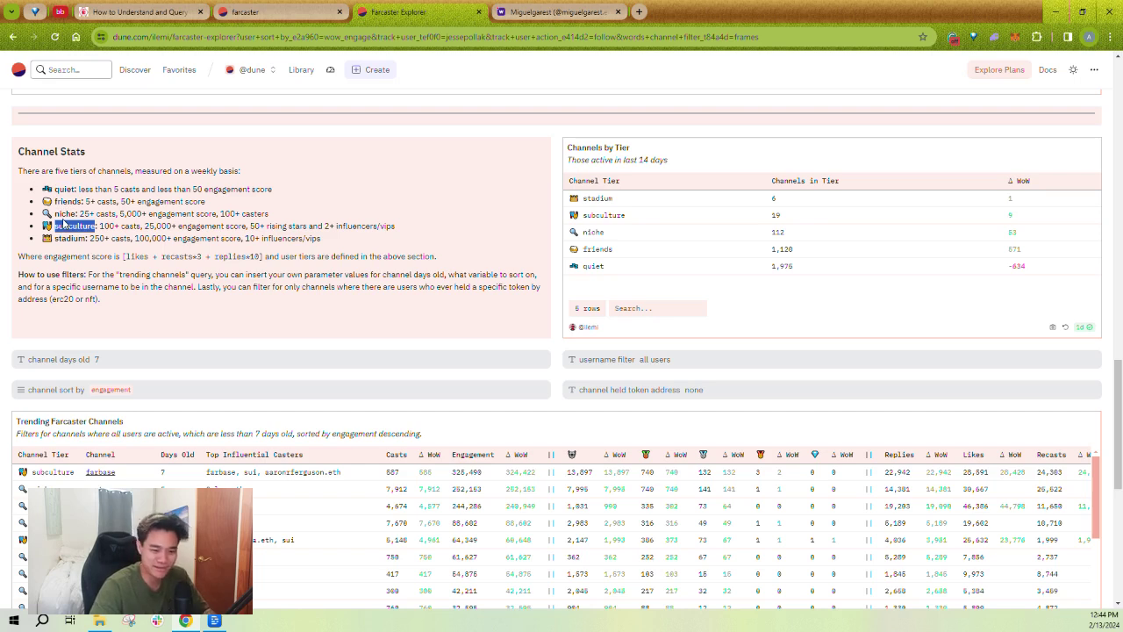
double_click(70, 237)
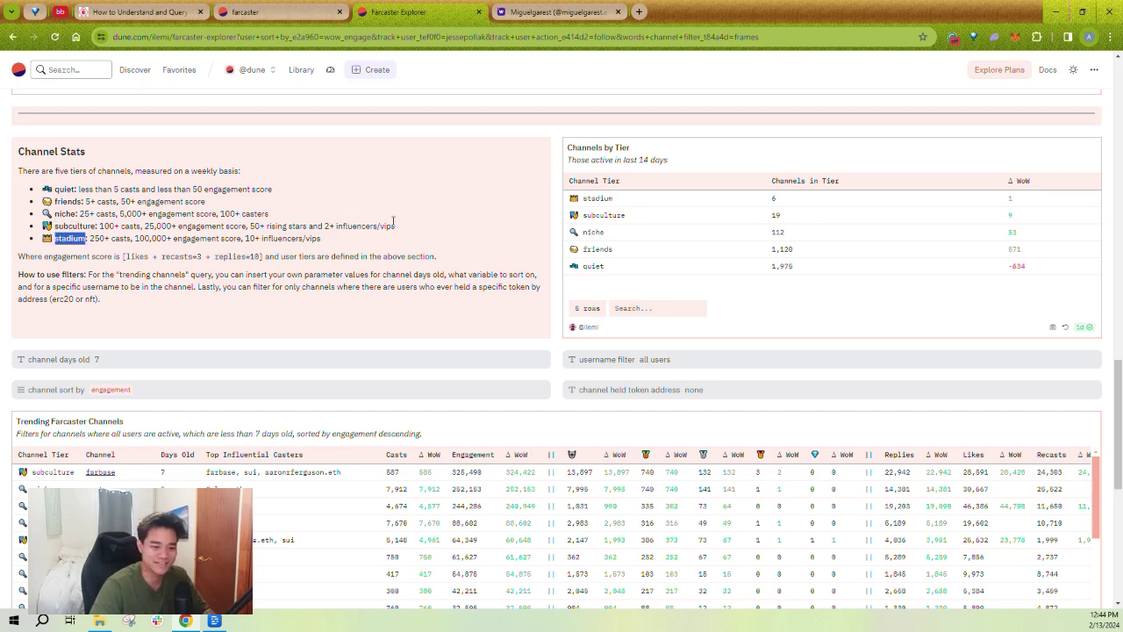
click(80, 255)
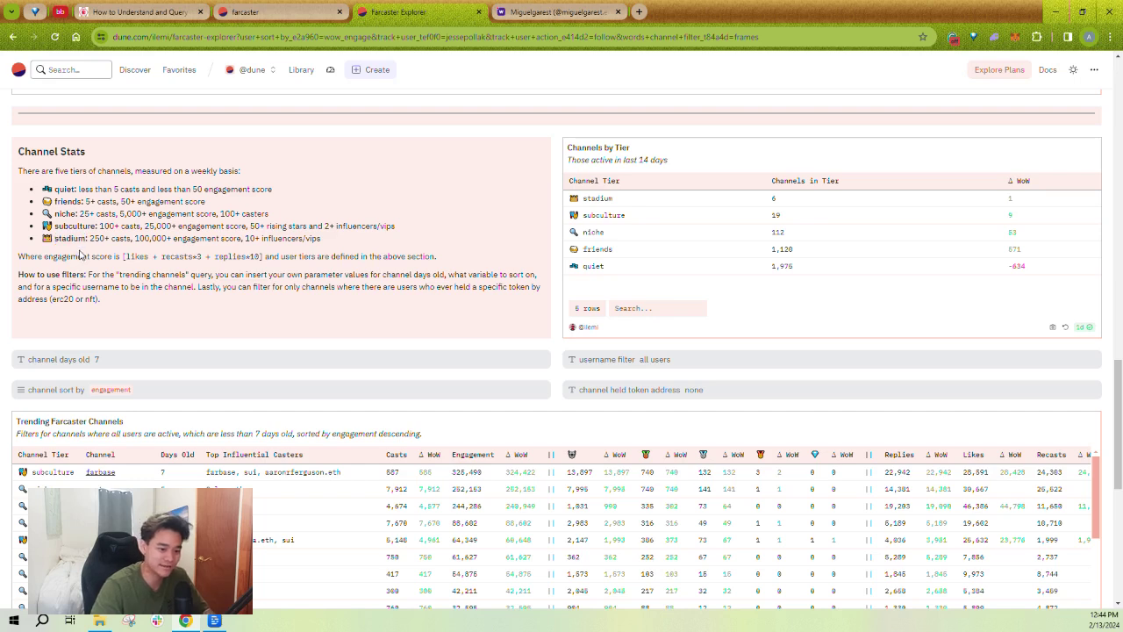
drag(356, 243, 42, 188)
click(209, 203)
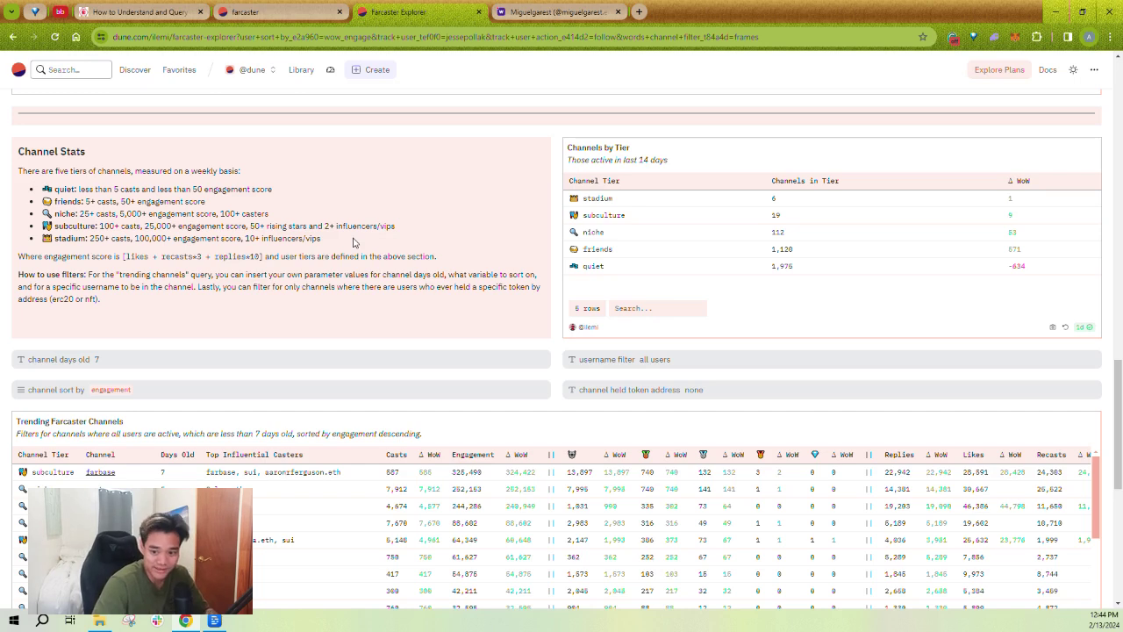
Highlight the Channels by Tier counts, including friends' 1,120 and the stadium and subculture rows
drag(807, 266, 778, 211)
click(777, 212)
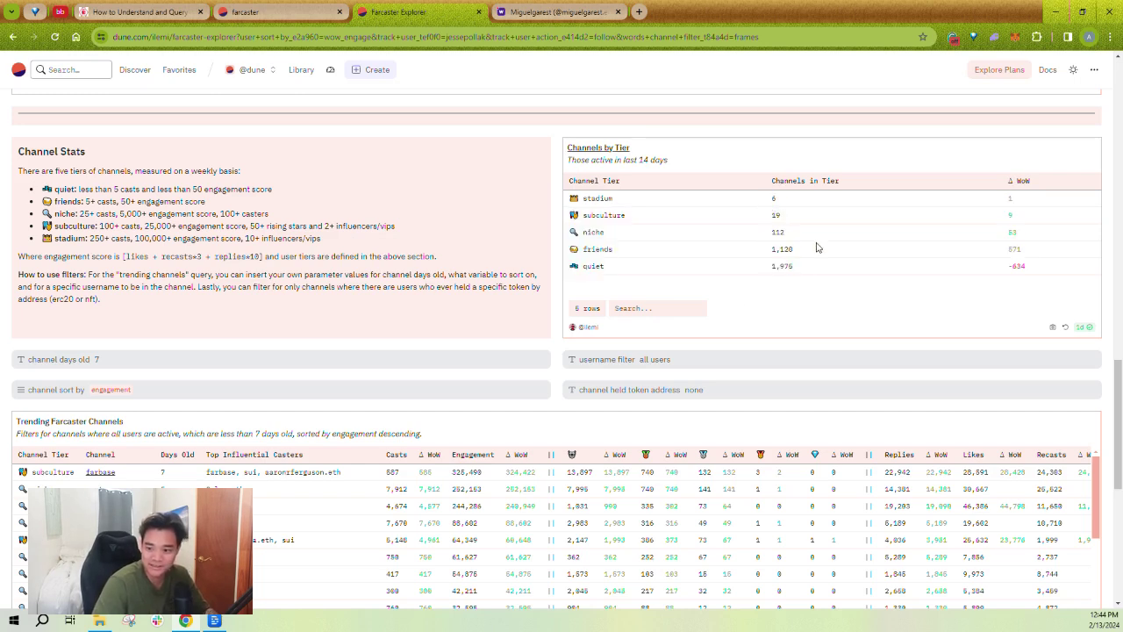
double_click(783, 249)
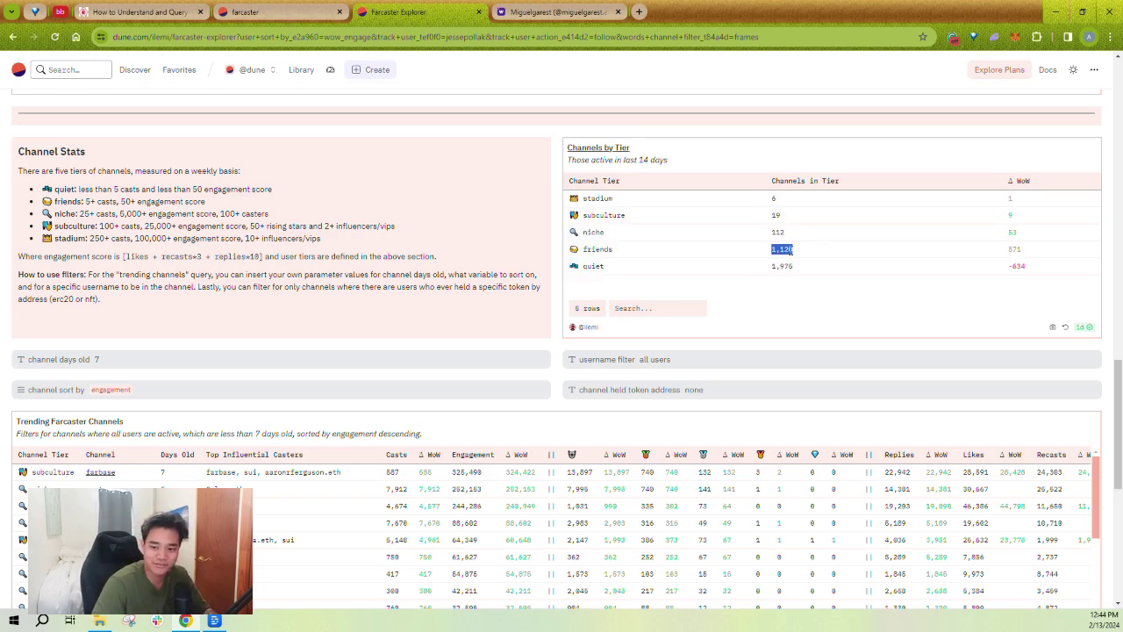
drag(778, 216, 571, 204)
click(674, 215)
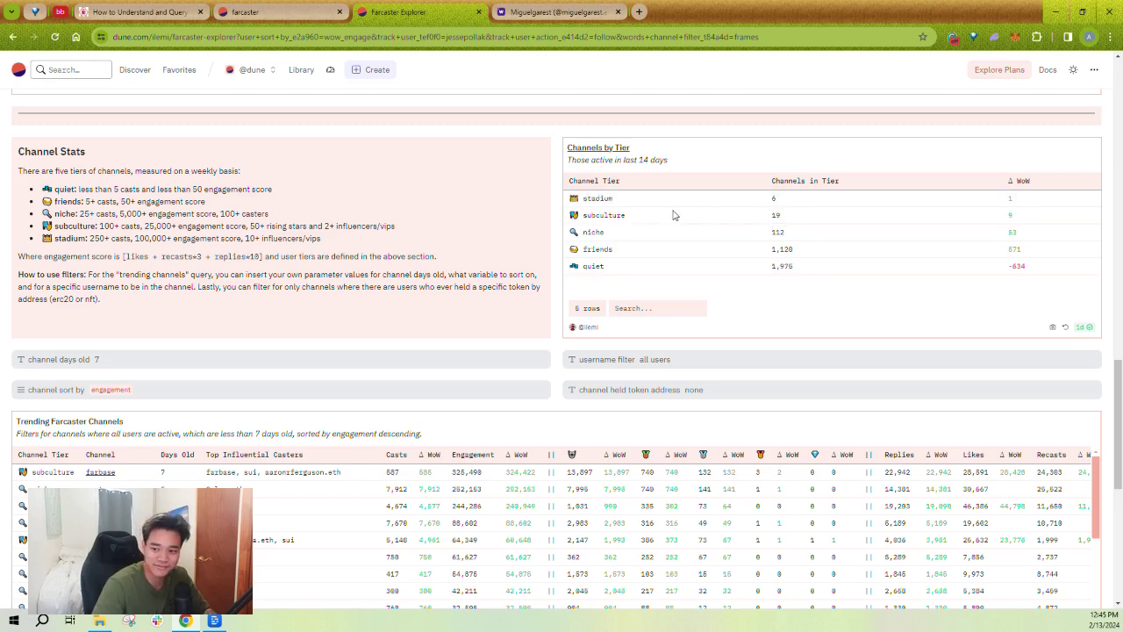
drag(784, 220, 761, 208)
click(761, 208)
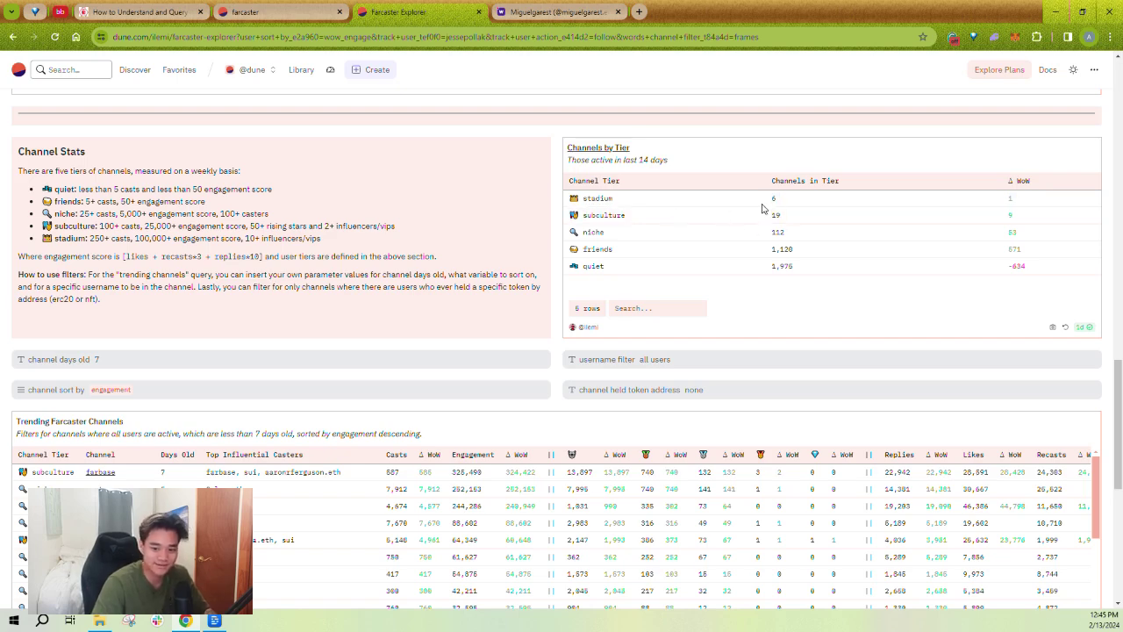
Highlight bytexplorers' 17, frames' 18,368 casts and frames' top influential casters in All Active Farcaster Channels
scroll(562, 184, down, 3)
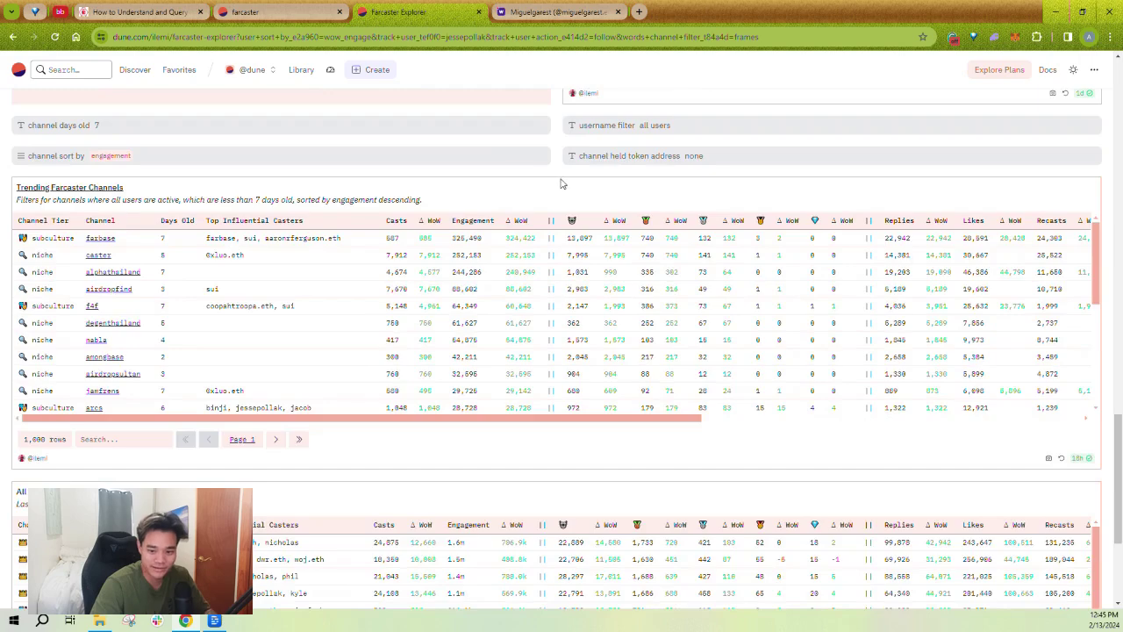
scroll(562, 183, up, 2)
scroll(544, 202, down, 4)
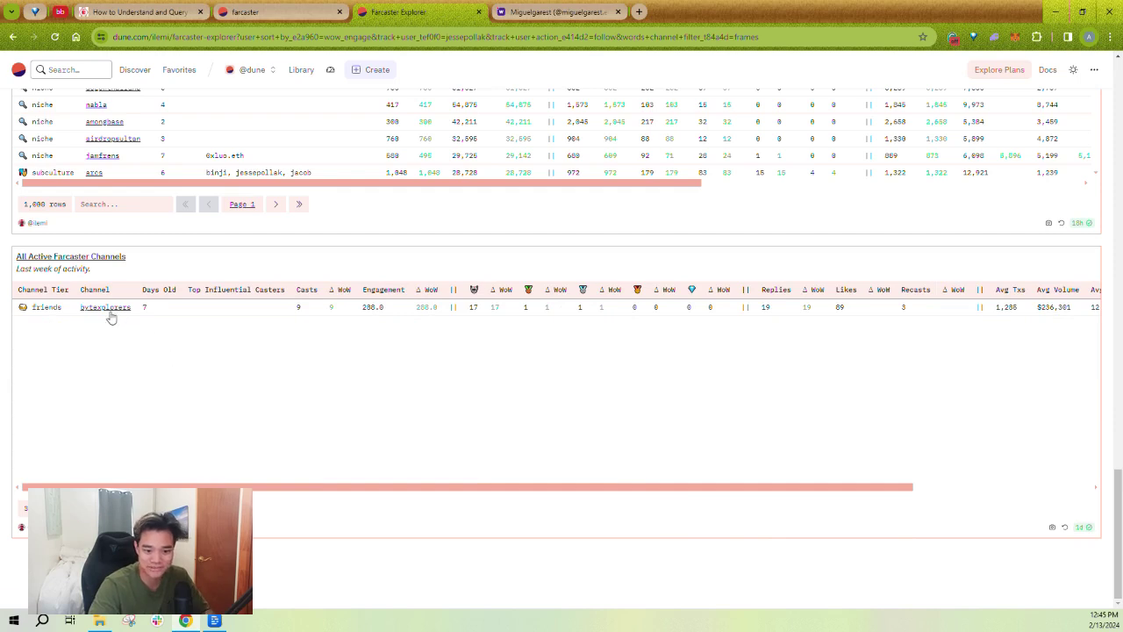
double_click(474, 308)
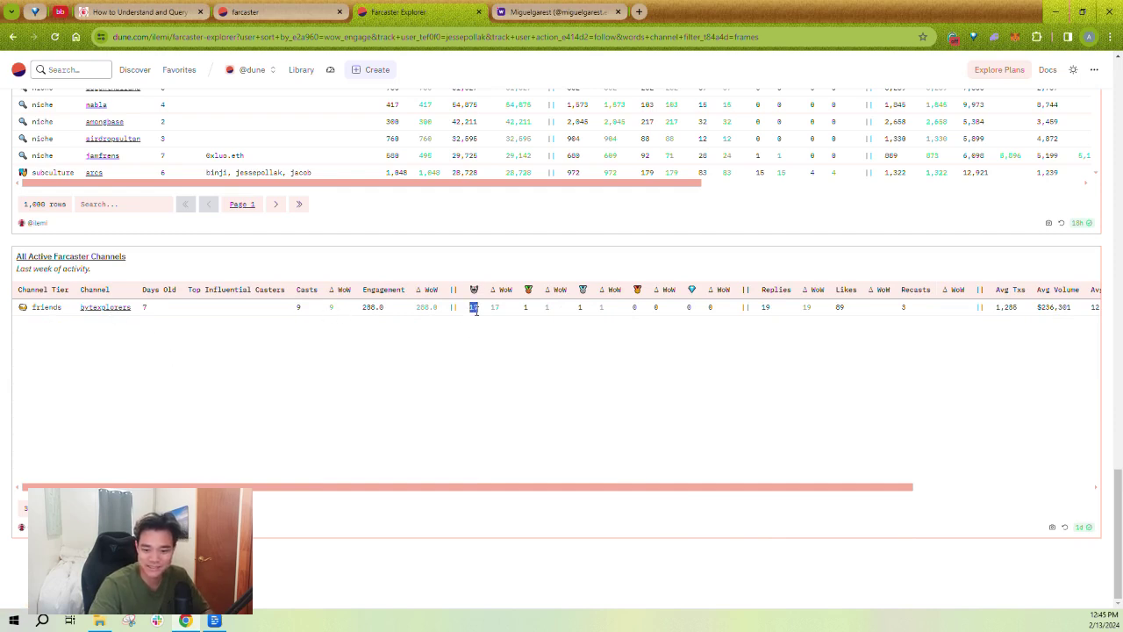
click(474, 308)
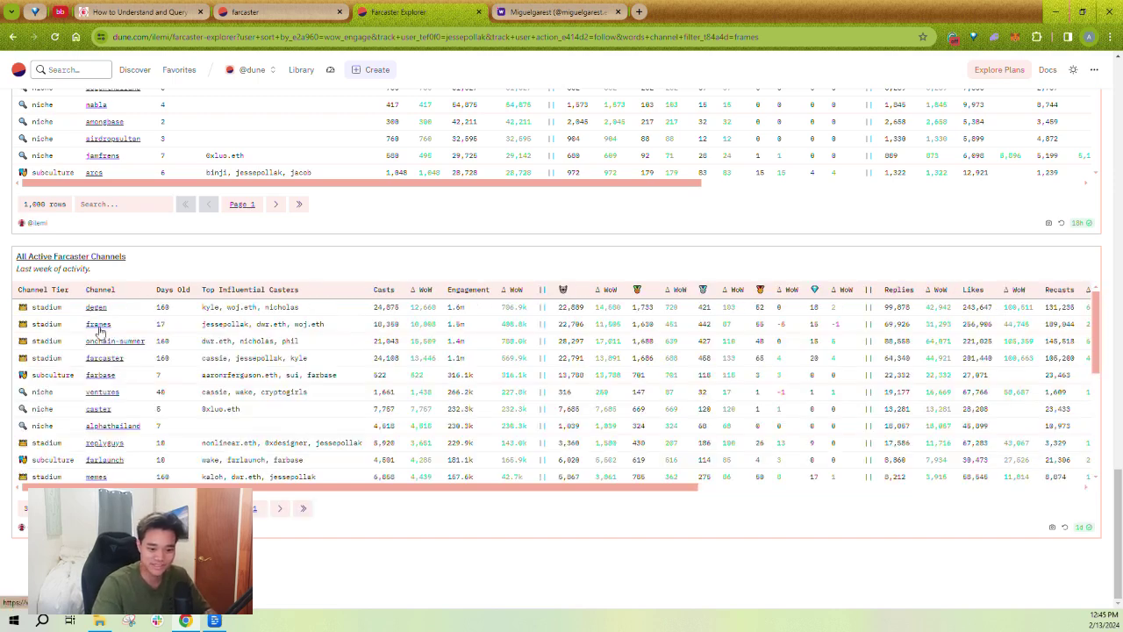
double_click(384, 323)
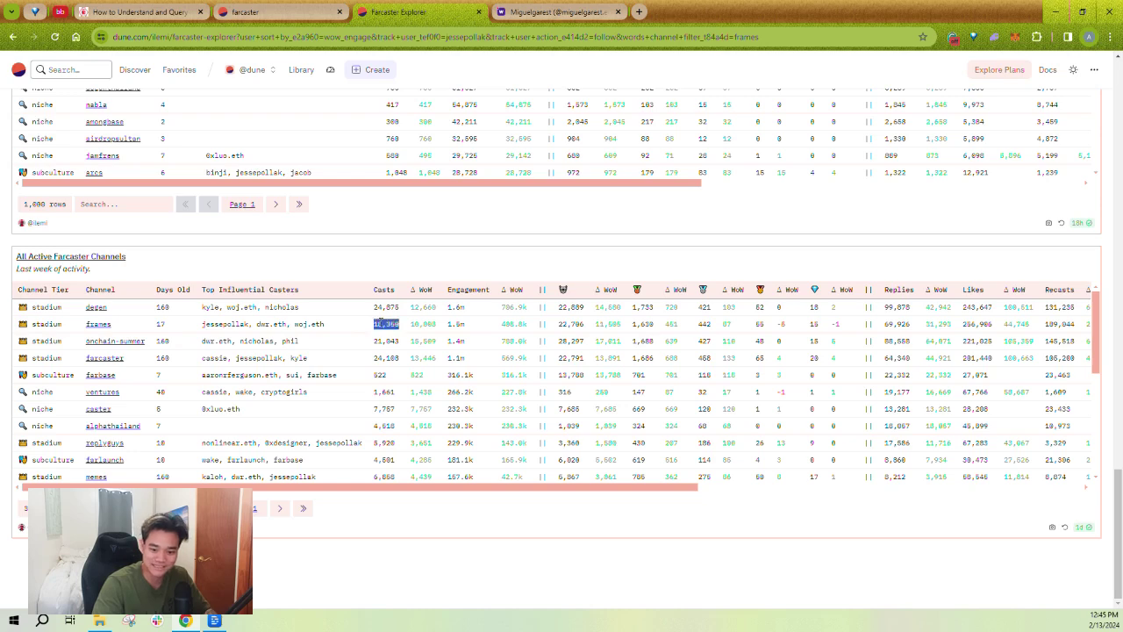
click(360, 329)
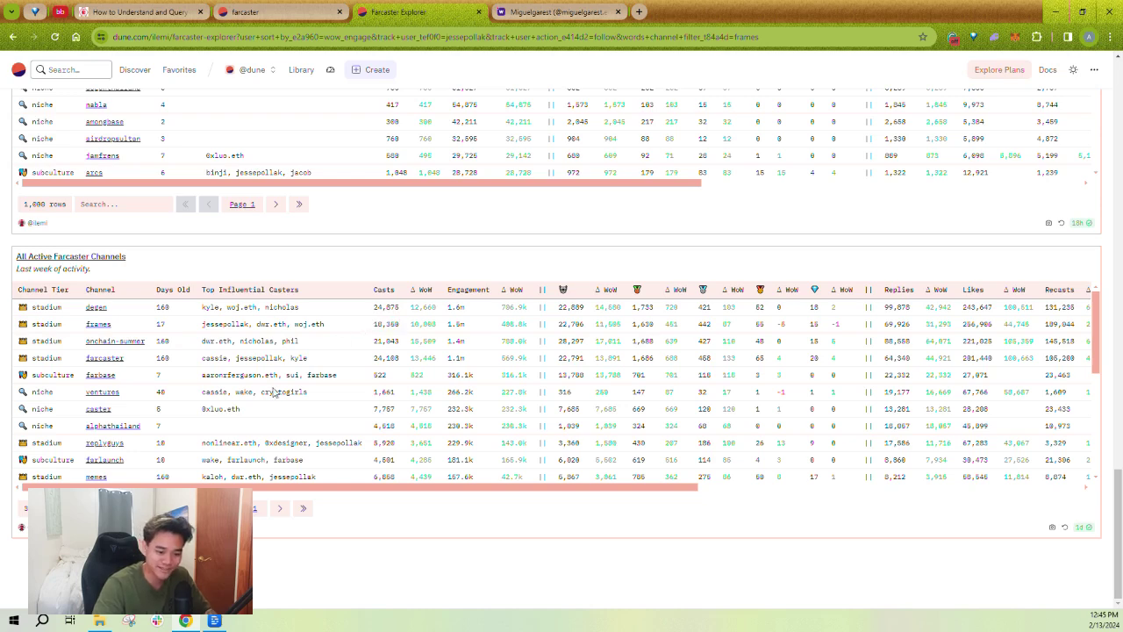
triple_click(243, 324)
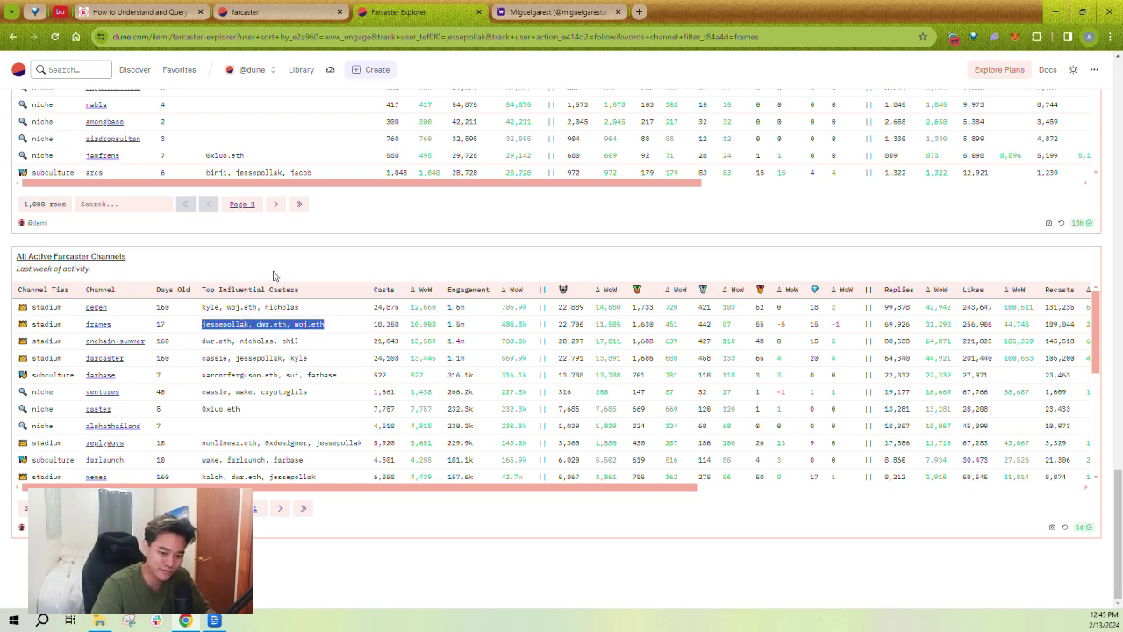
click(273, 275)
Browse further down the channels table, highlighting alphathailand's 4,518 casts
scroll(272, 276, up, 10)
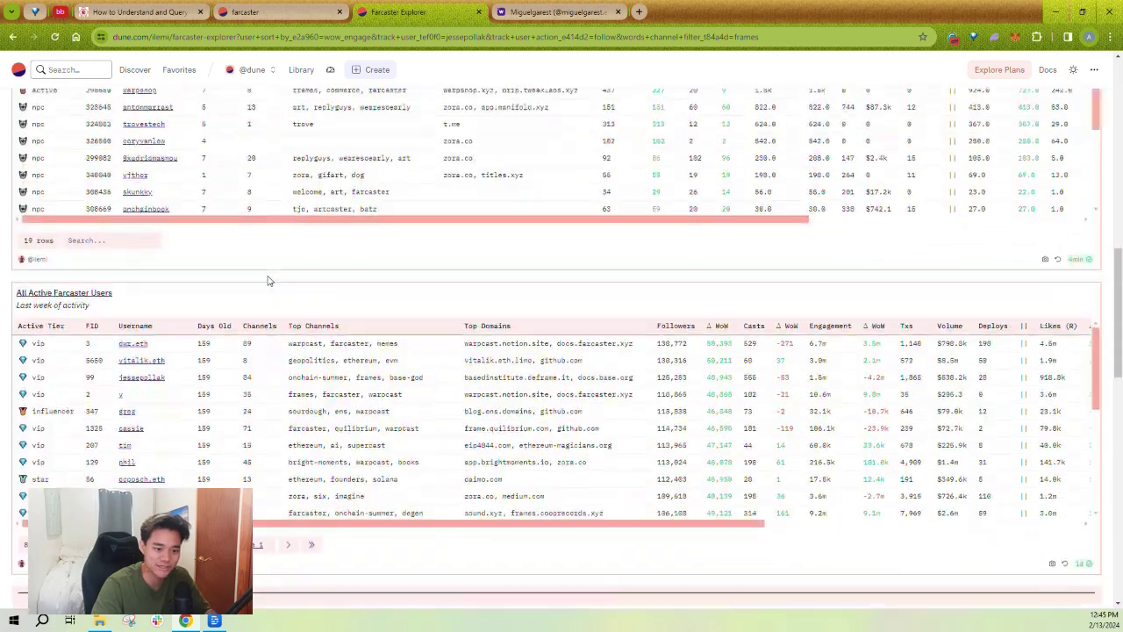
scroll(174, 270, up, 2)
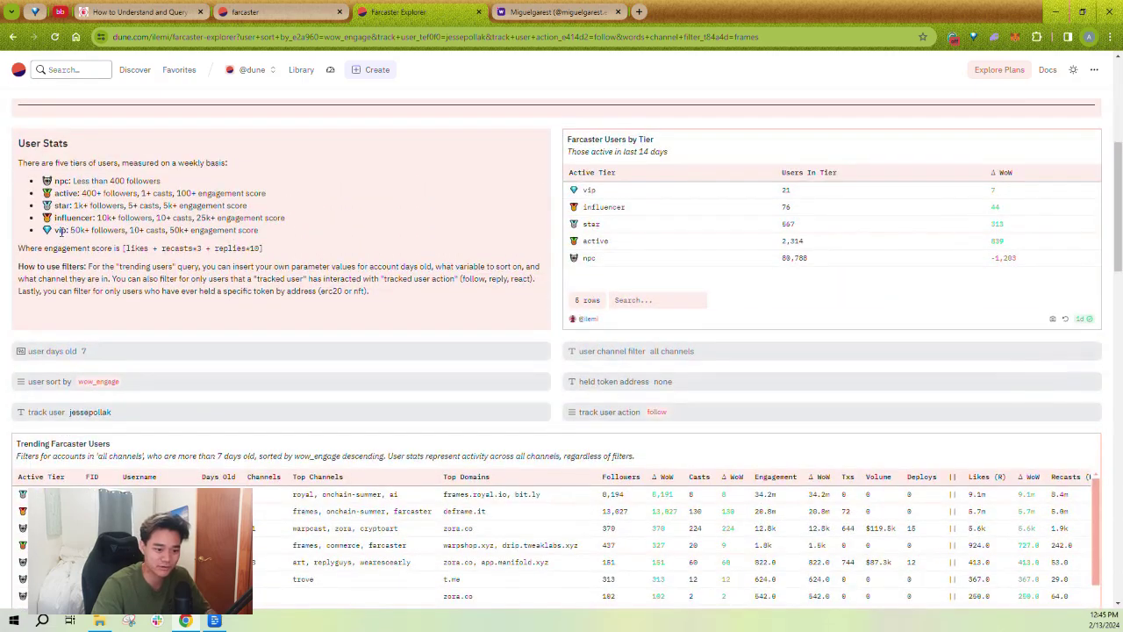
scroll(258, 301, down, 10)
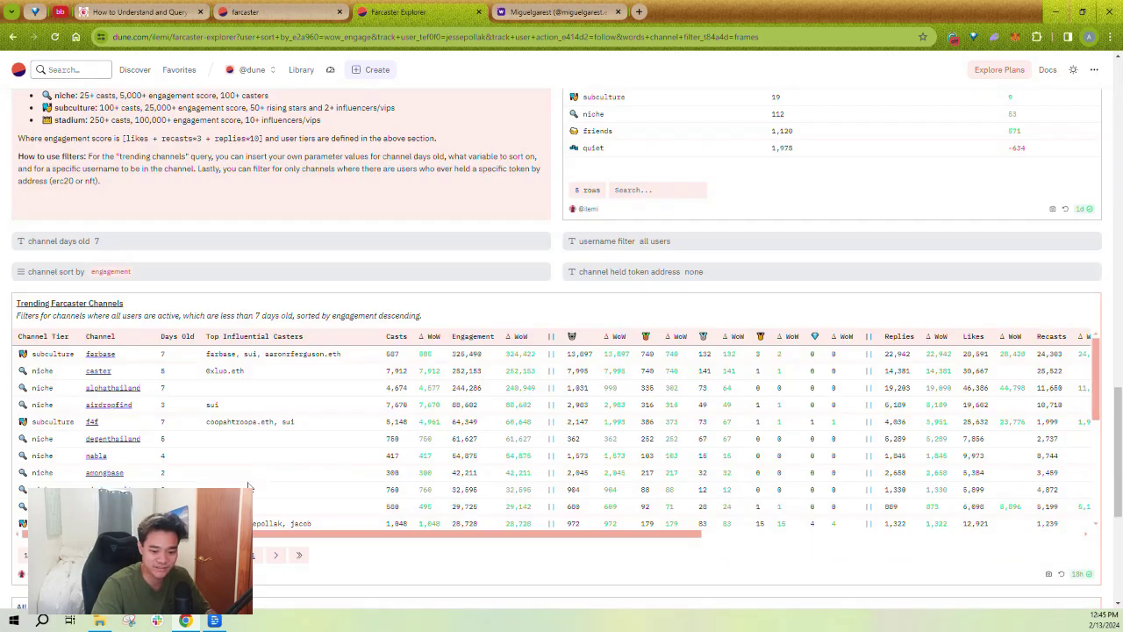
scroll(257, 457, down, 3)
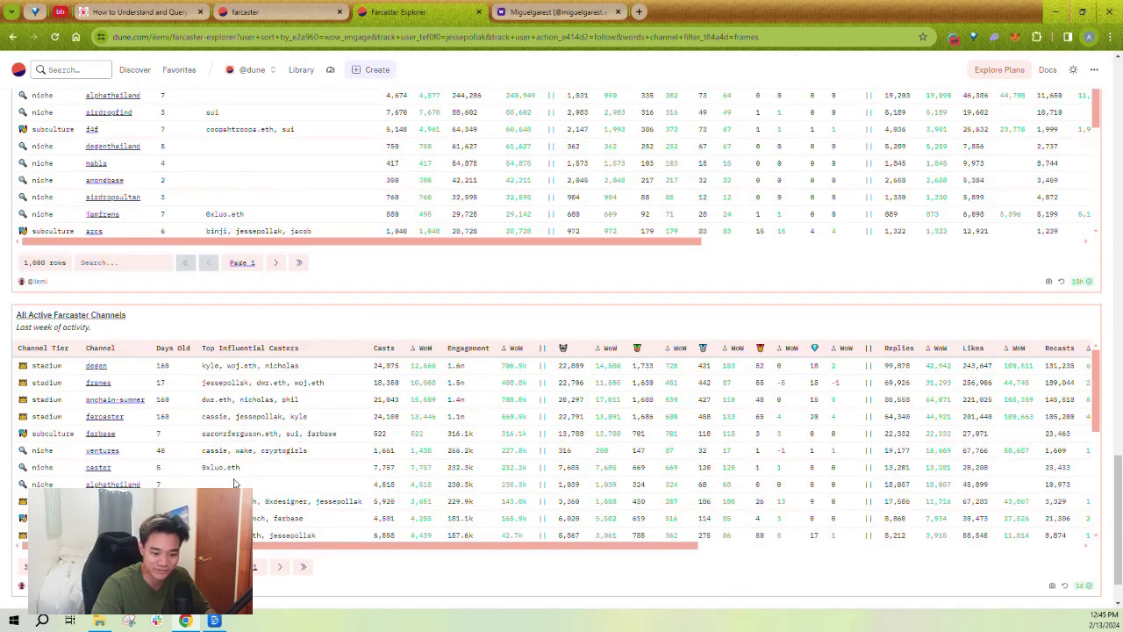
scroll(236, 475, down, 1)
double_click(240, 427)
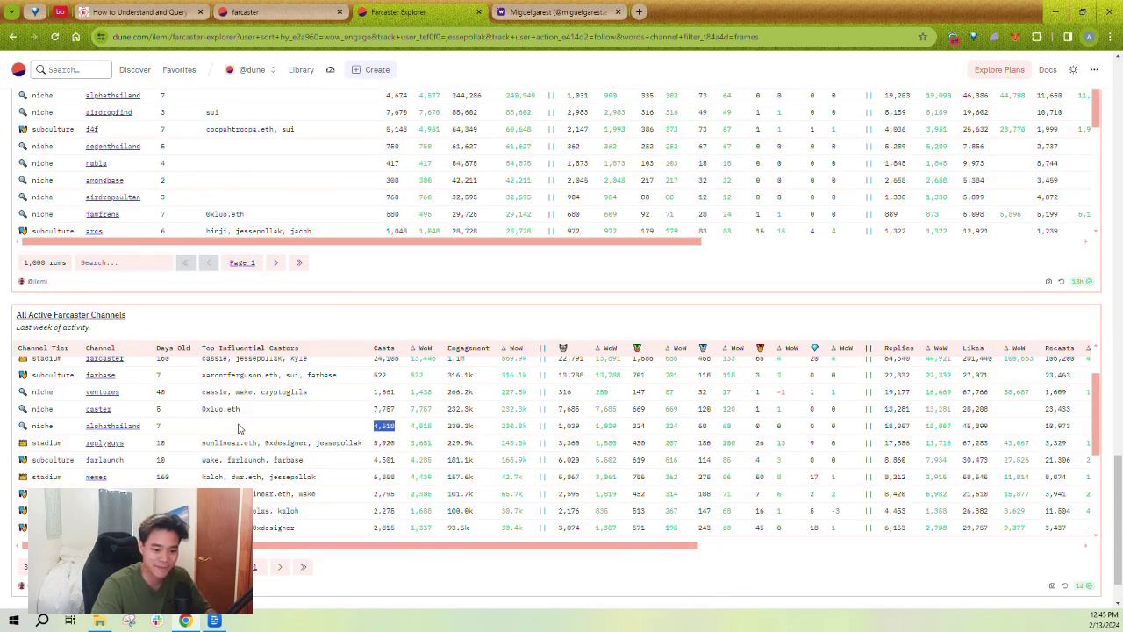
scroll(239, 428, down, 5)
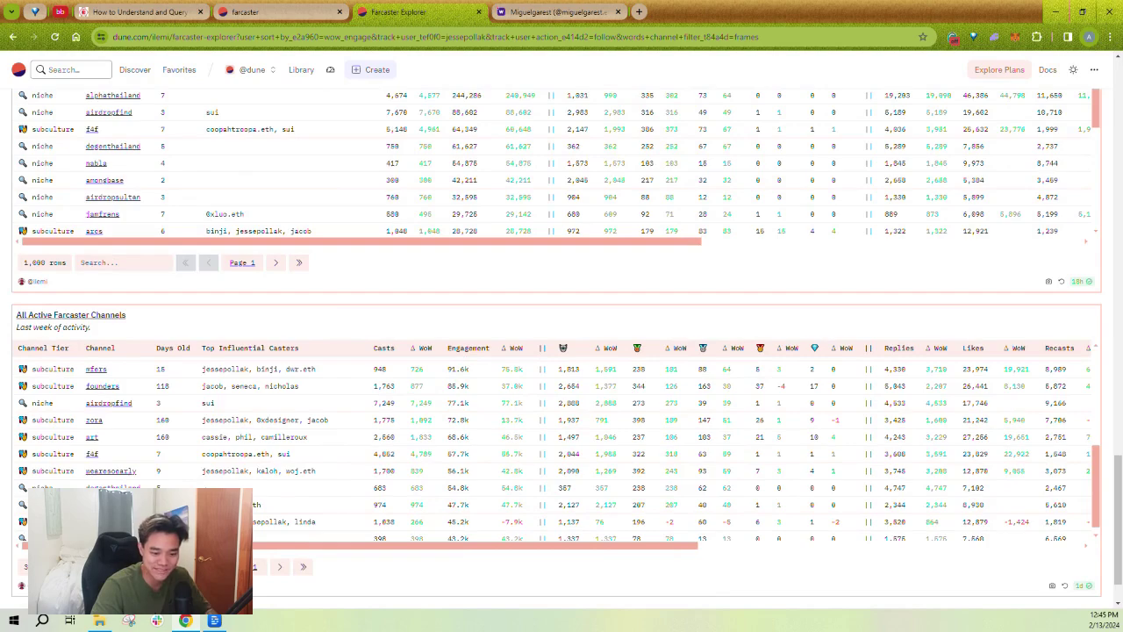
scroll(209, 486, up, 5)
scroll(209, 486, down, 5)
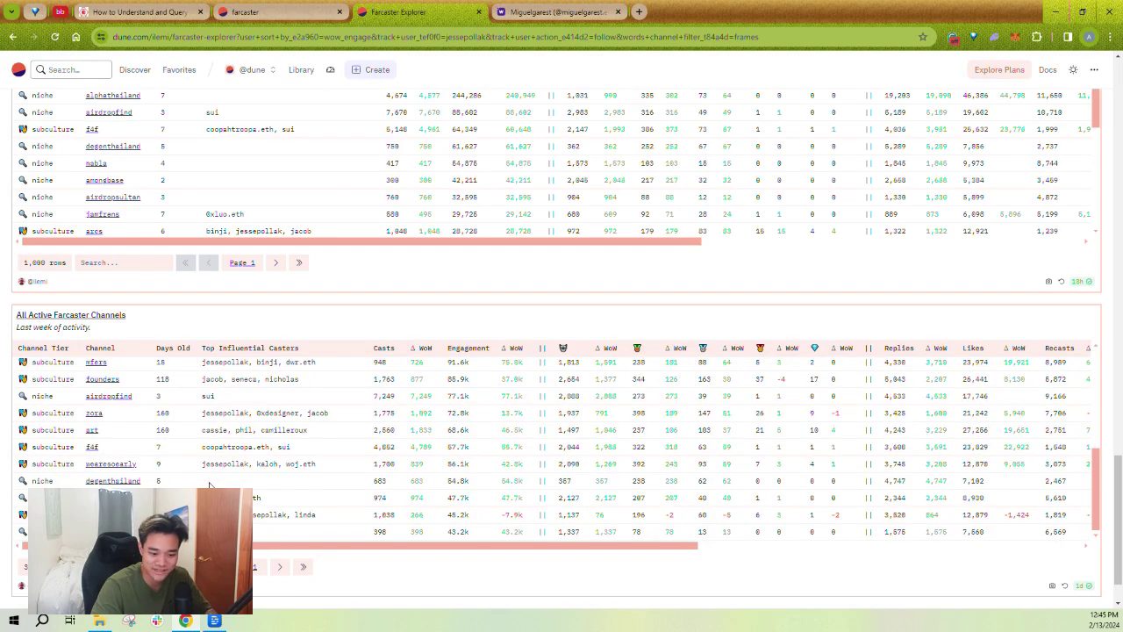
scroll(208, 486, up, 5)
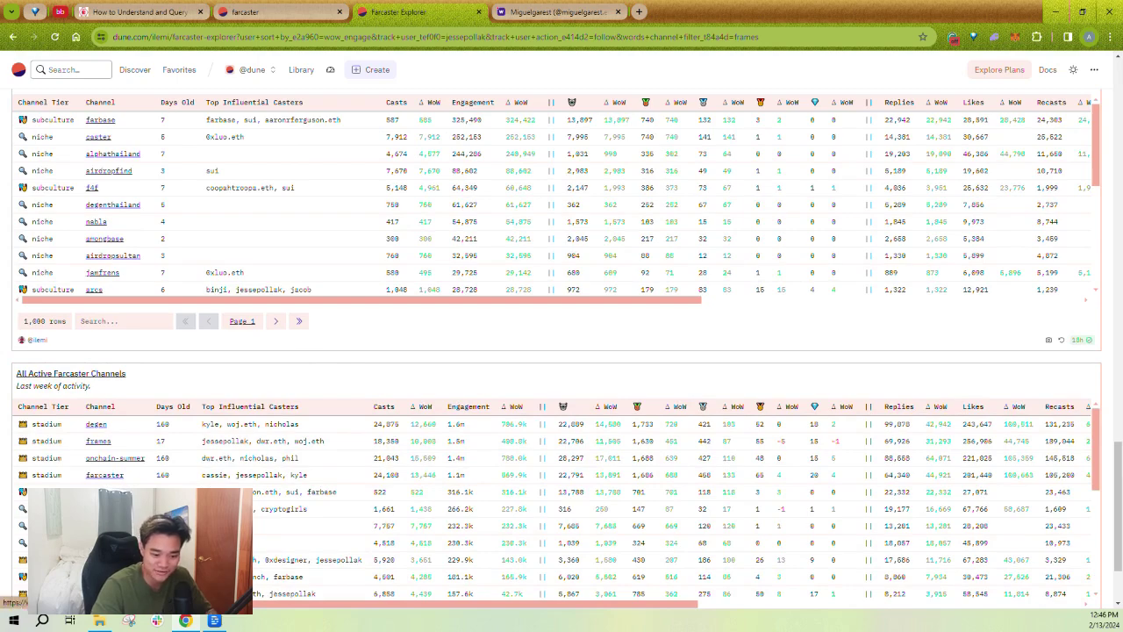
scroll(209, 486, down, 5)
scroll(248, 478, down, 2)
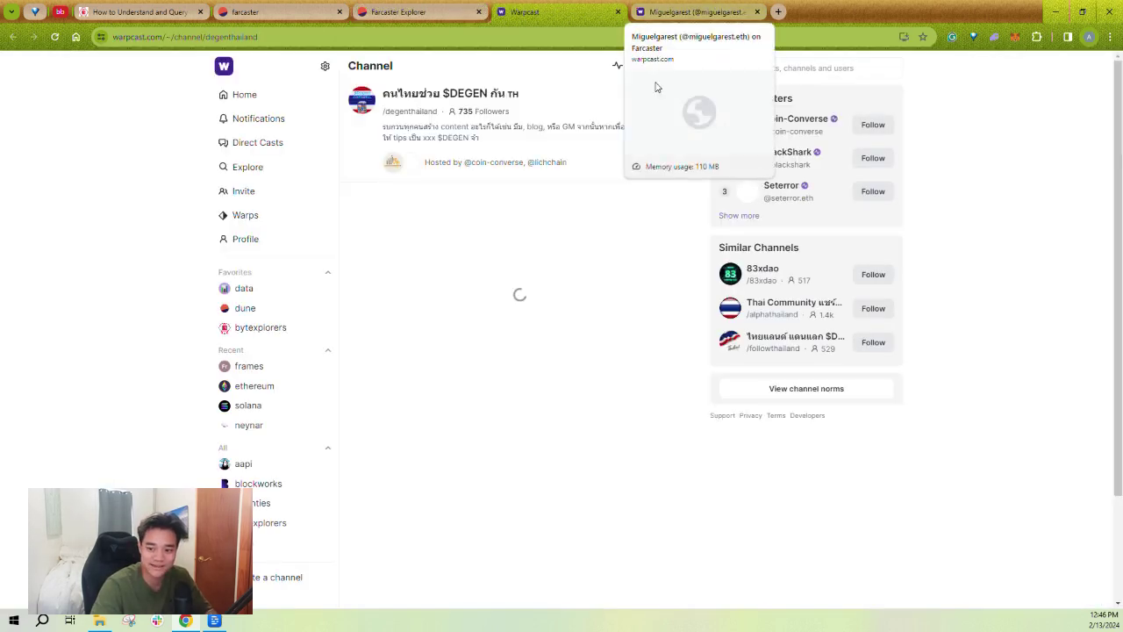
Move down the Warpcast degenthailand channel feed to its more recent casts
scroll(636, 400, down, 2)
scroll(636, 400, down, 7)
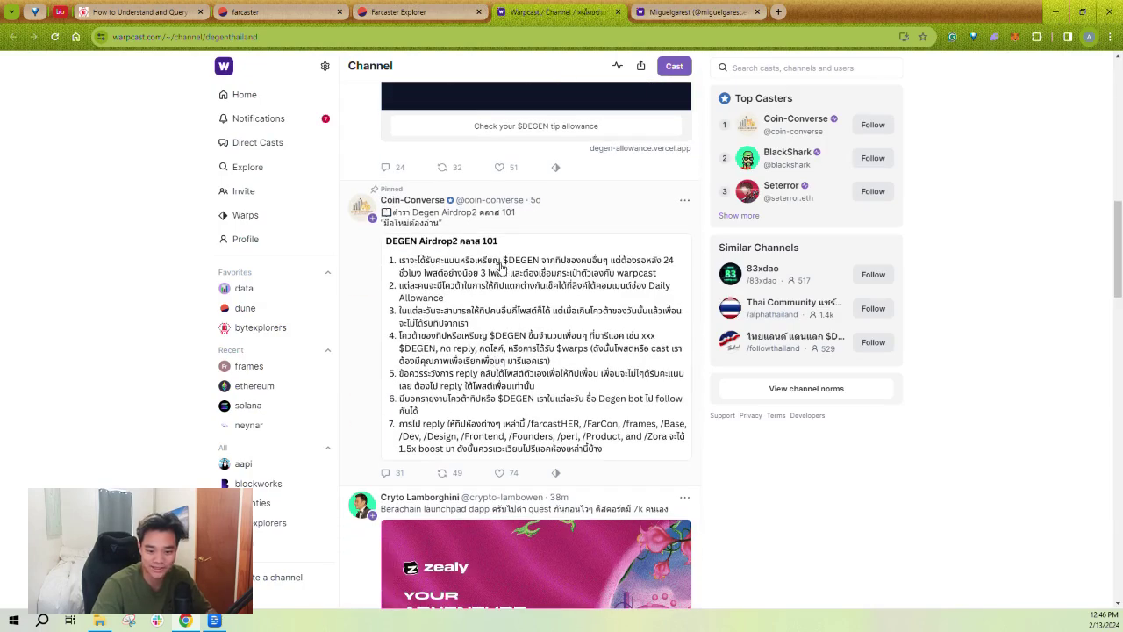
scroll(518, 281, down, 3)
scroll(560, 274, down, 3)
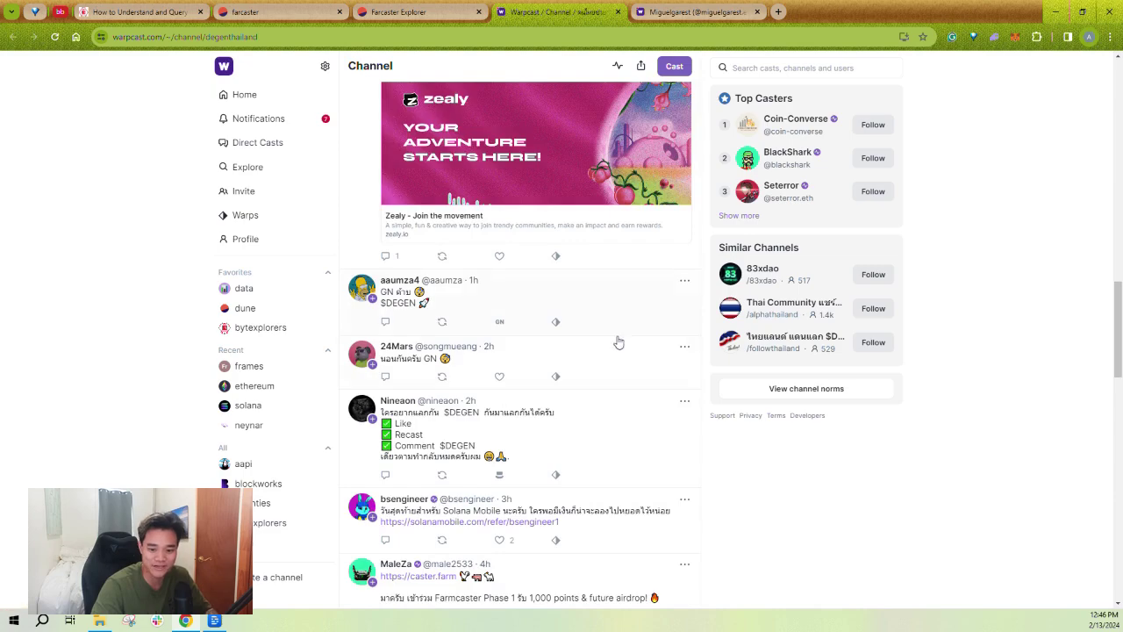
scroll(619, 364, down, 1)
Back on the dashboard, rank Trending Farcaster Channels by influencer count, highest first, leaving the engagement sort option unchosen
click(399, 11)
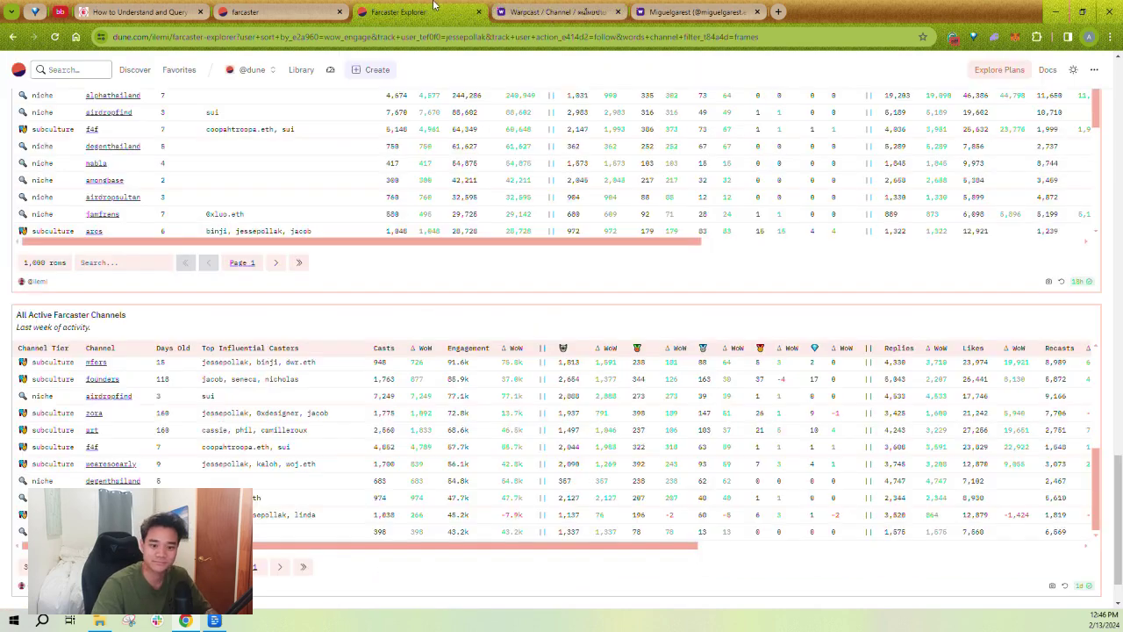
scroll(352, 202, up, 4)
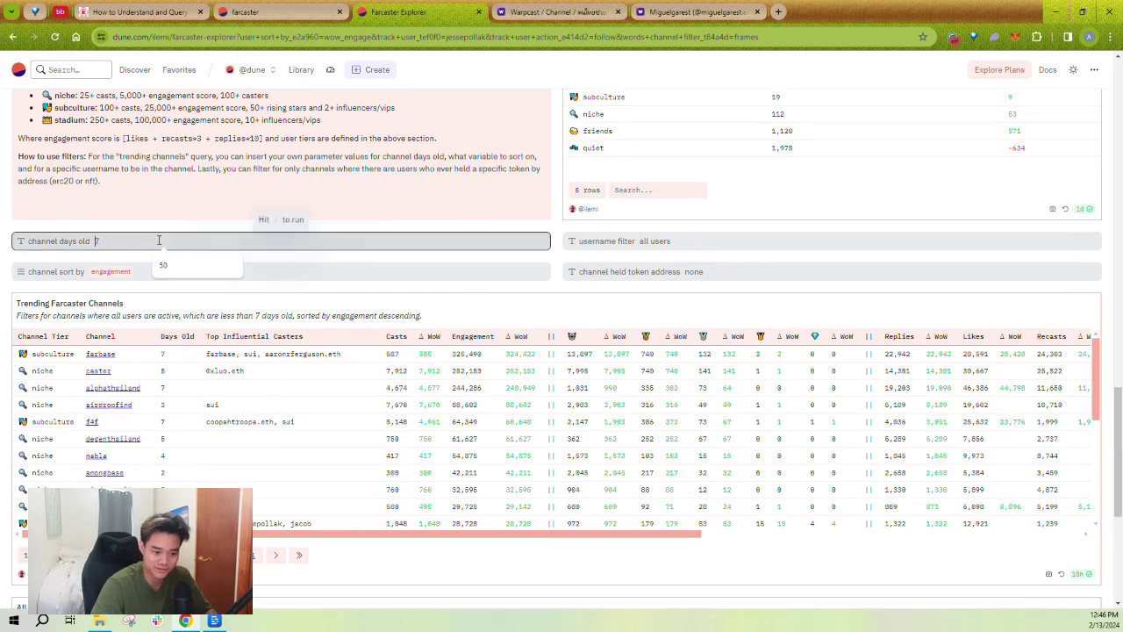
click(172, 282)
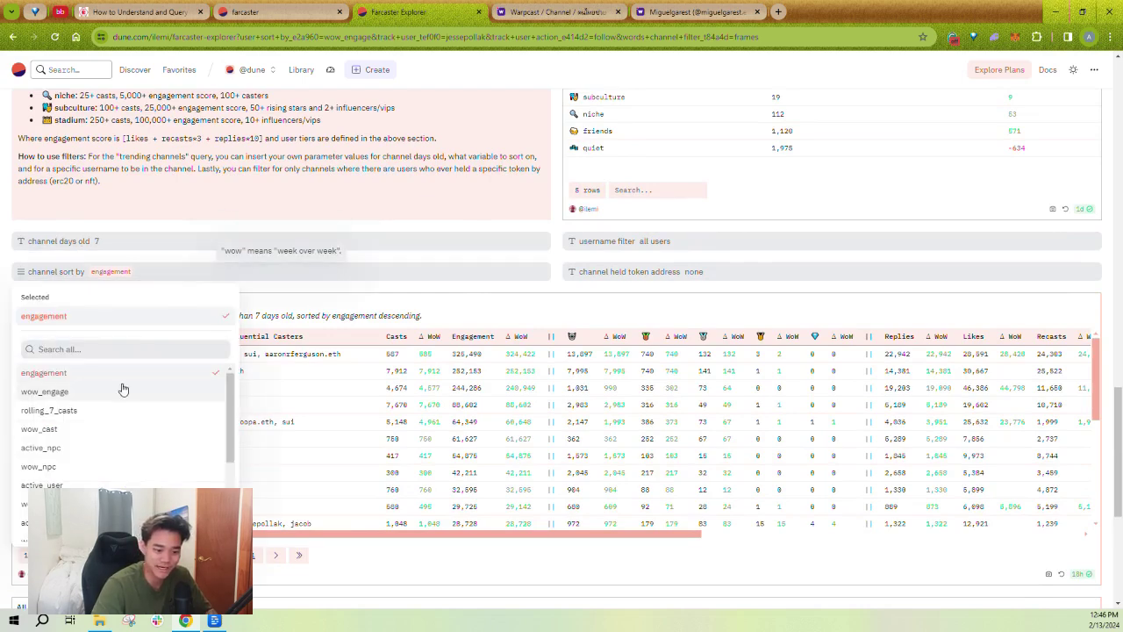
scroll(130, 452, down, 1)
scroll(131, 452, down, 3)
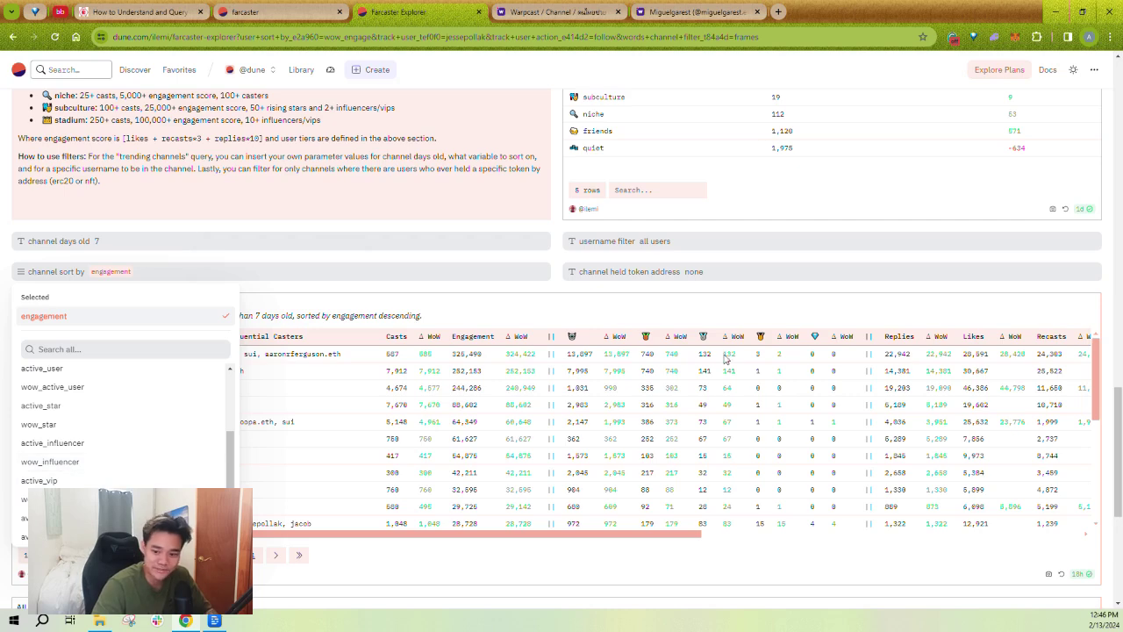
click(776, 342)
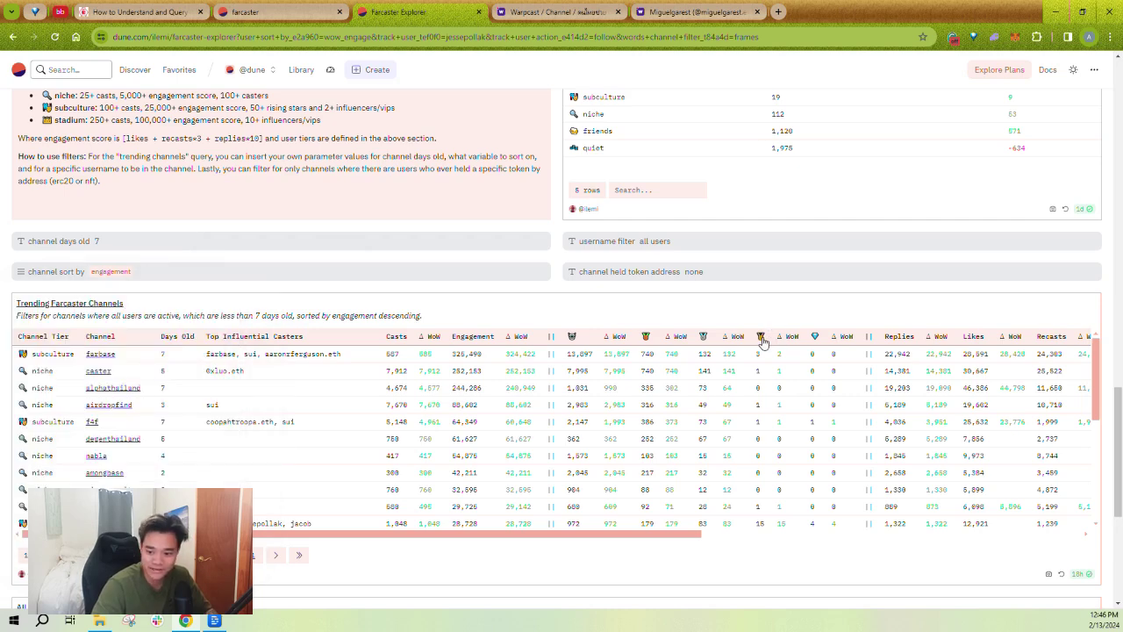
click(762, 342)
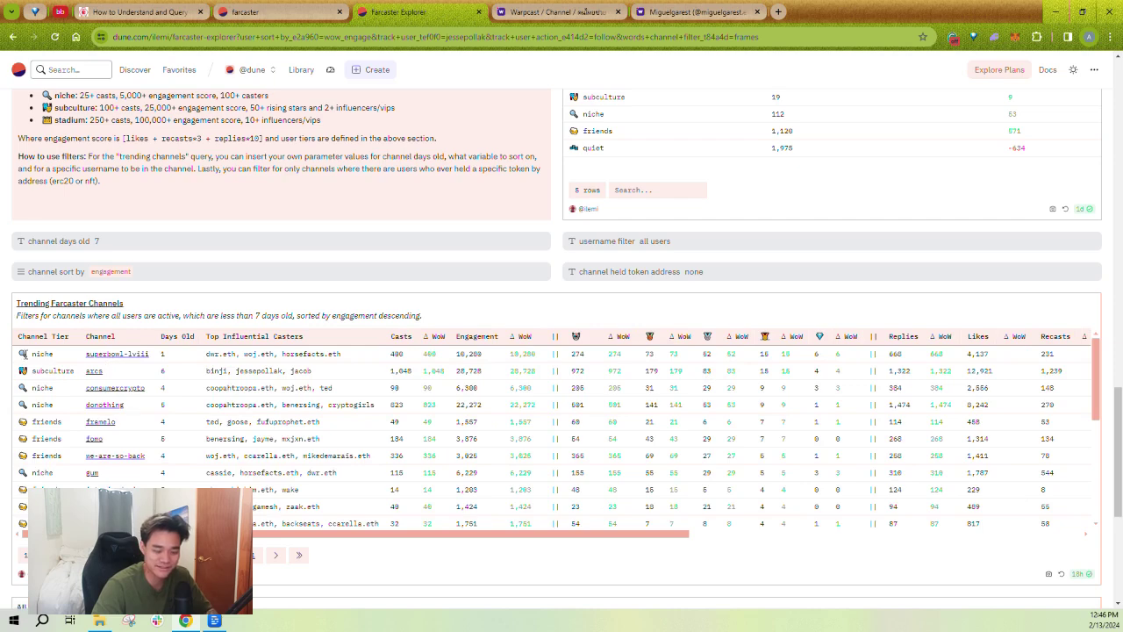
triple_click(44, 402)
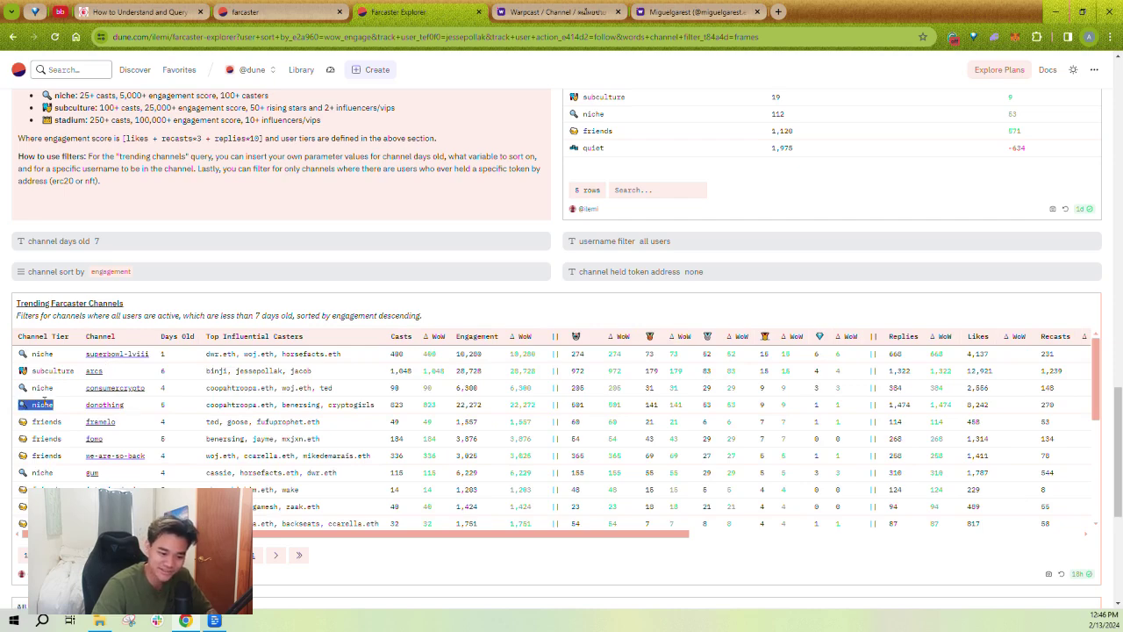
click(44, 399)
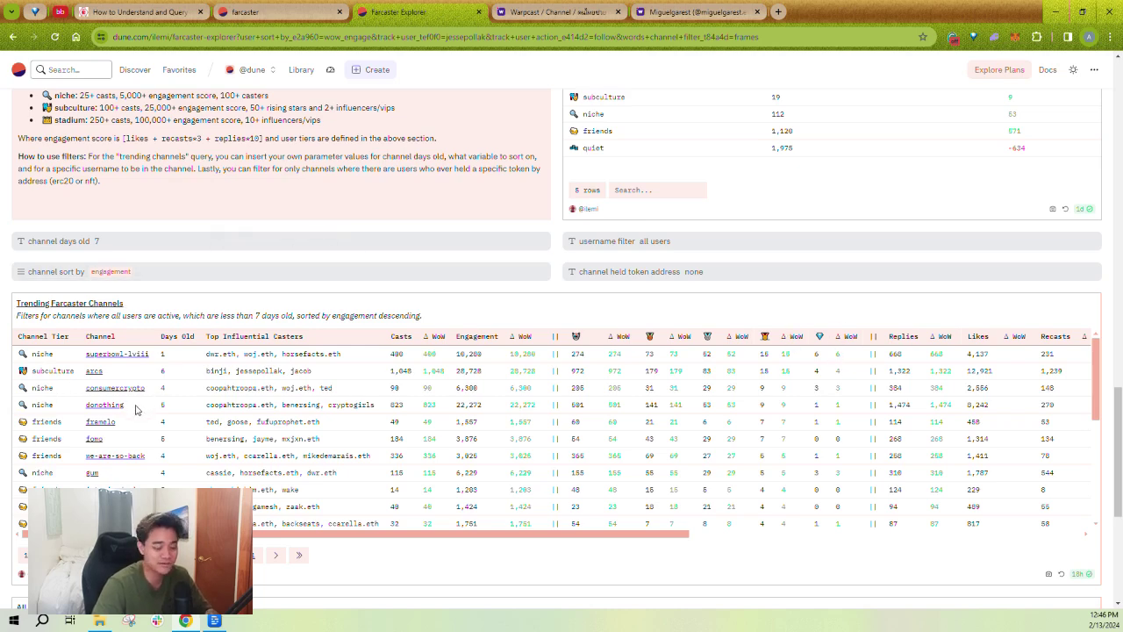
Check the username and held token address filters, leaving them at all users and none
scroll(403, 309, up, 1)
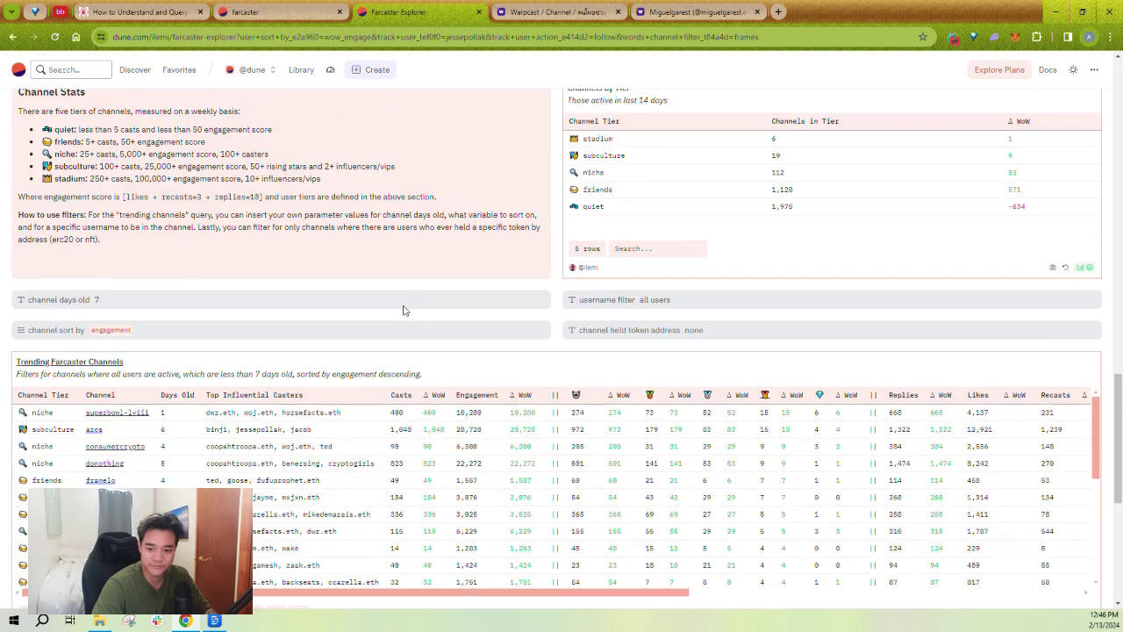
click(694, 301)
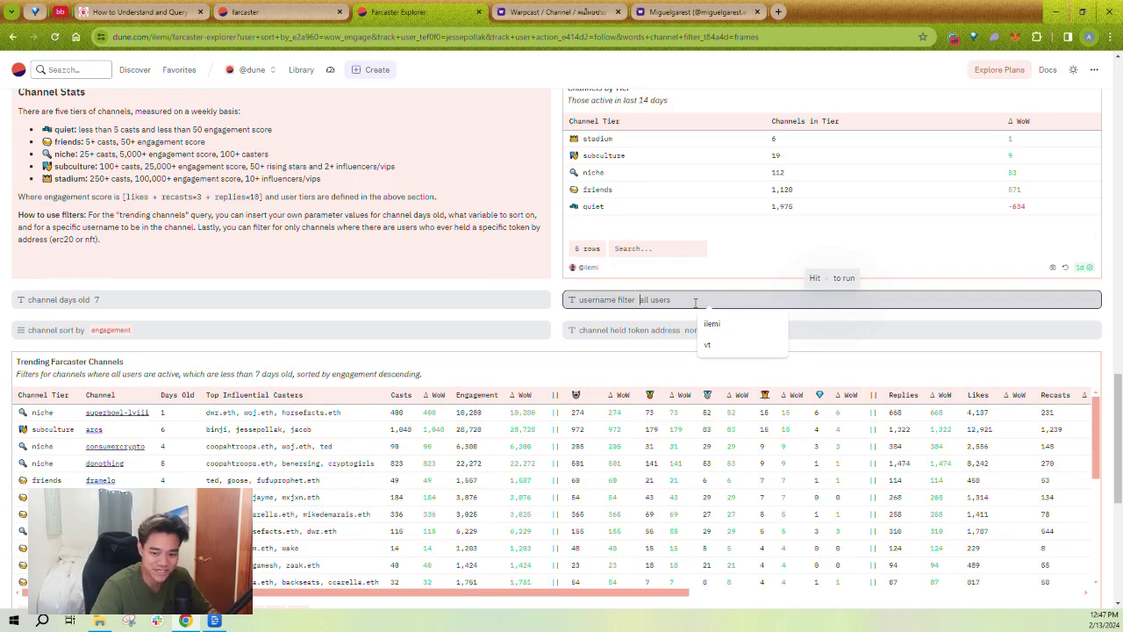
click(667, 350)
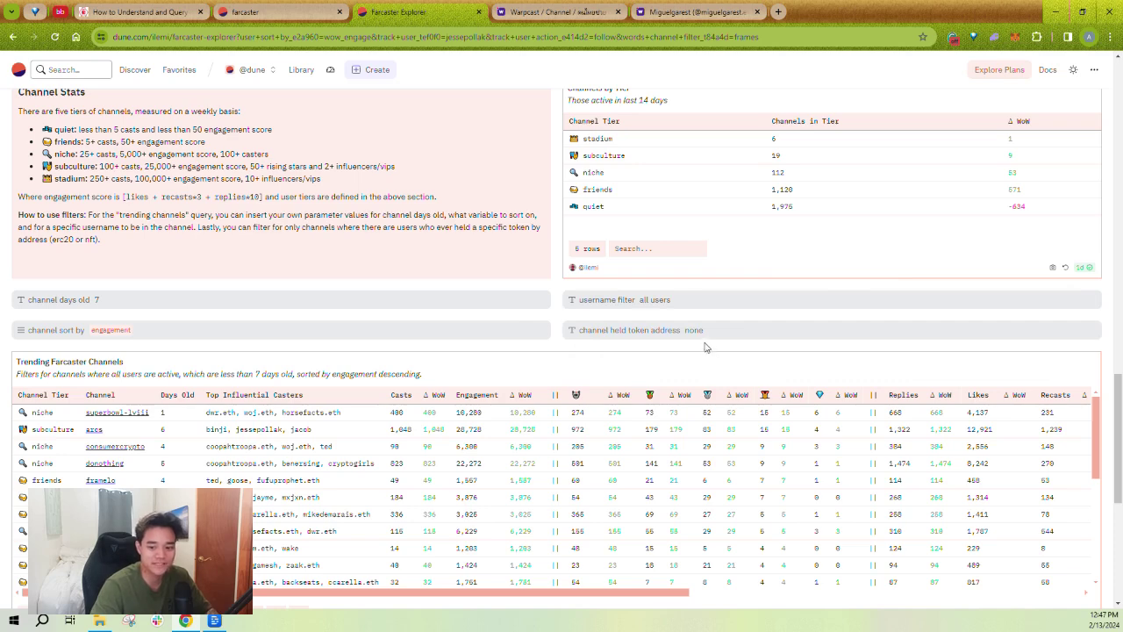
click(713, 331)
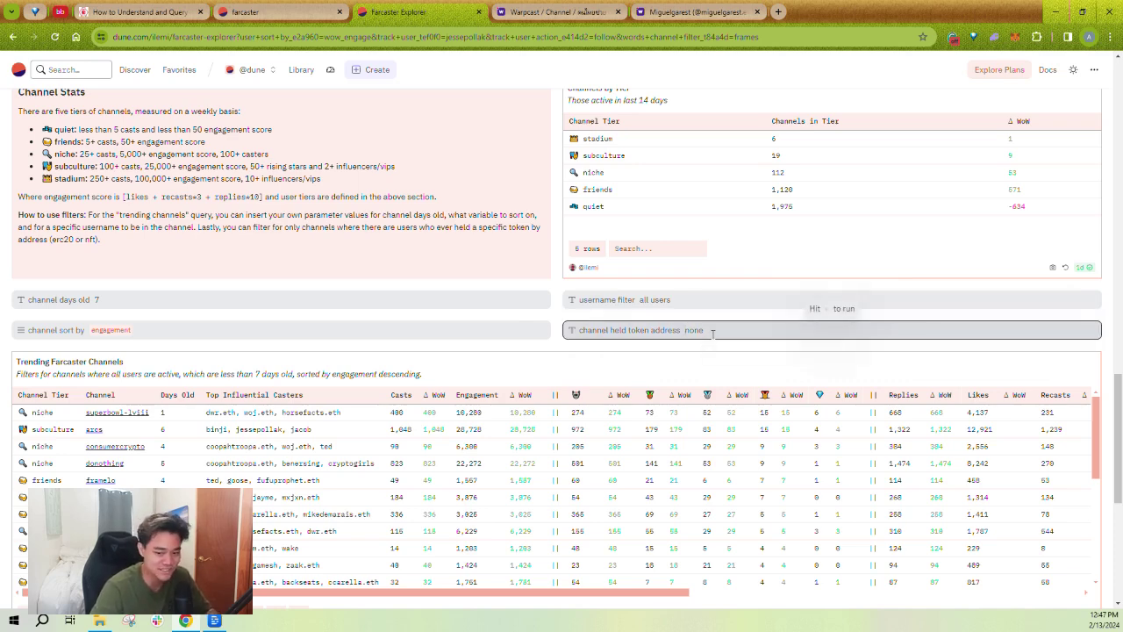
click(701, 352)
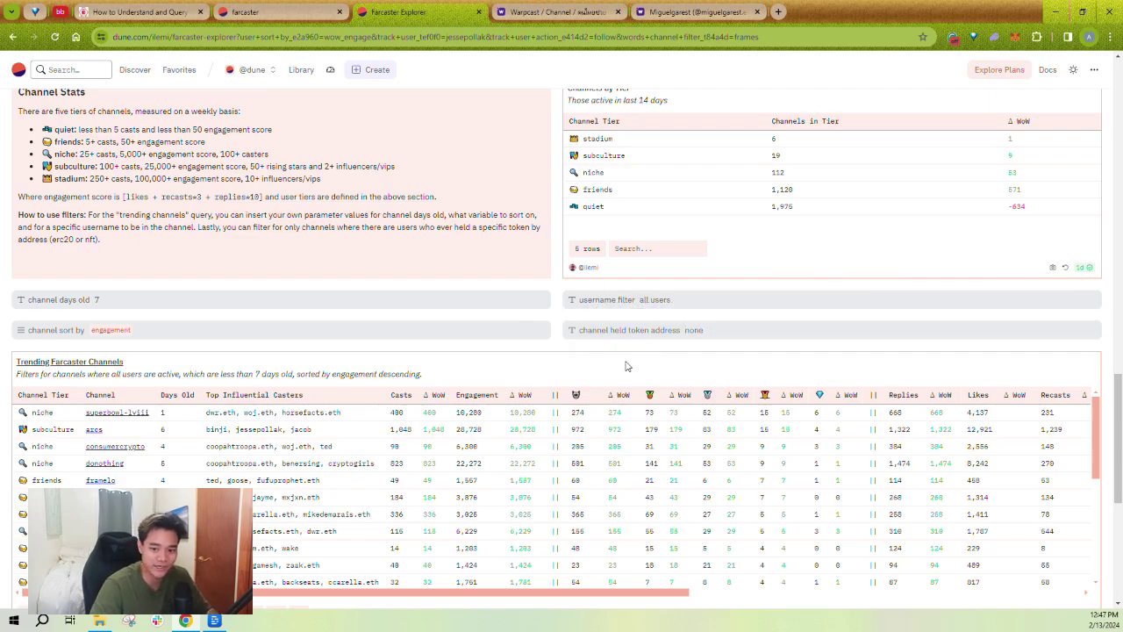
scroll(561, 348, down, 15)
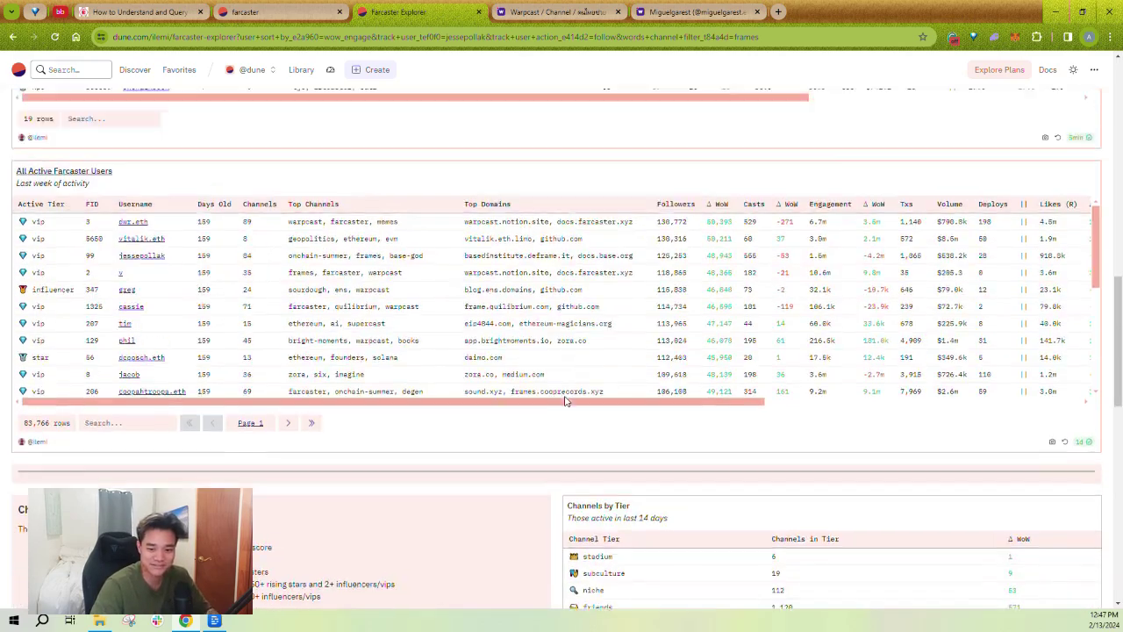
Select the example SELECT * FROM query_3418402, narrowing the selection to the query id
scroll(550, 380, up, 10)
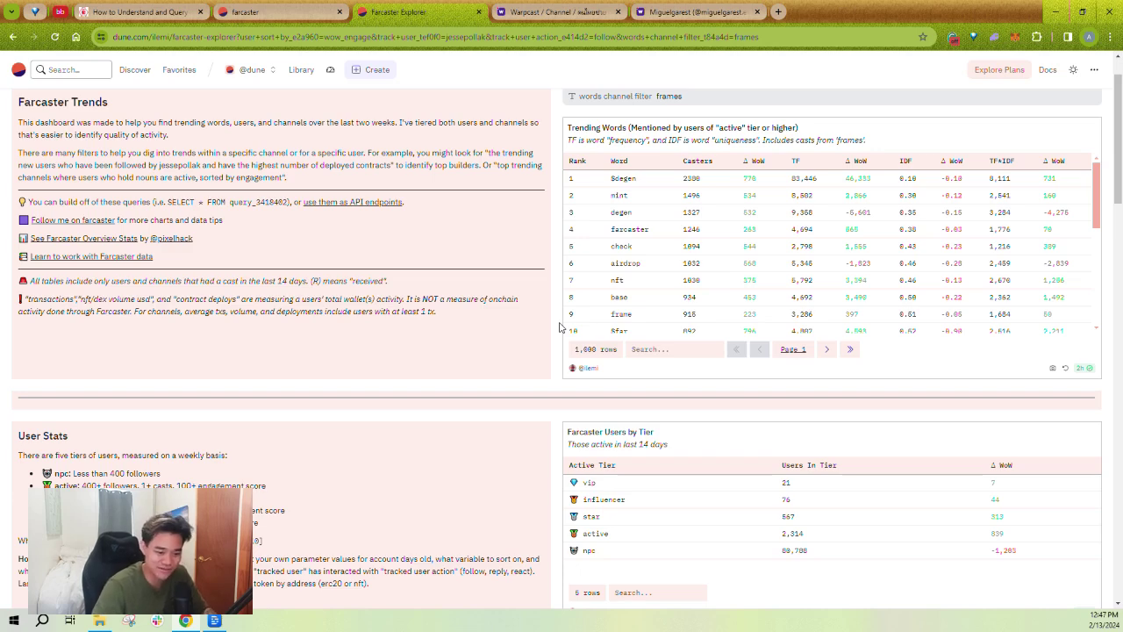
scroll(559, 326, down, 10)
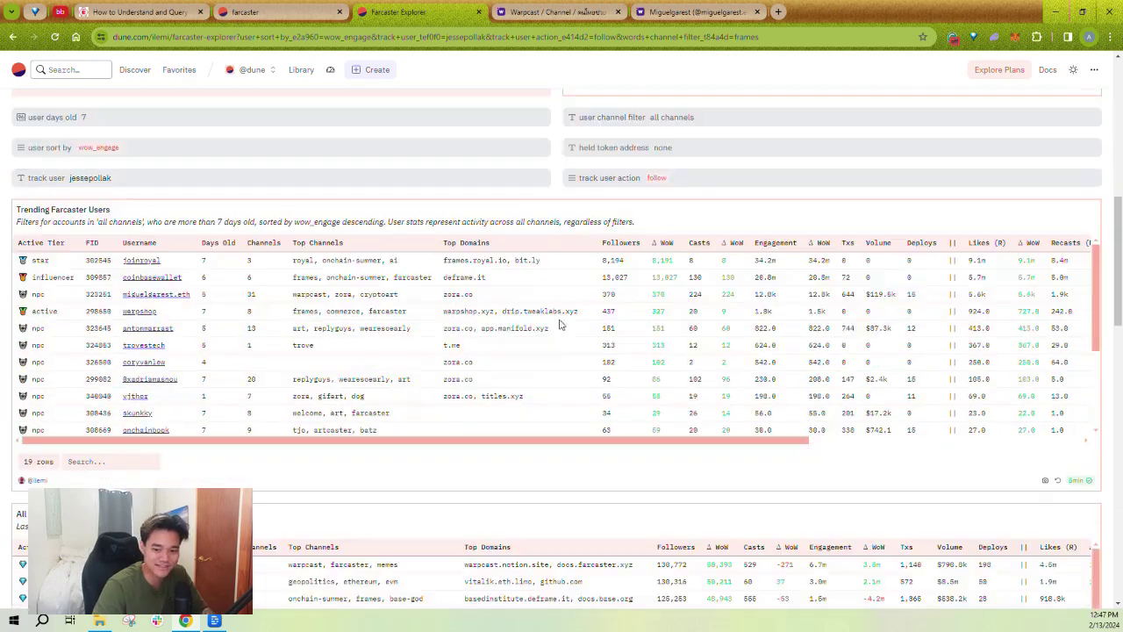
scroll(553, 218, up, 4)
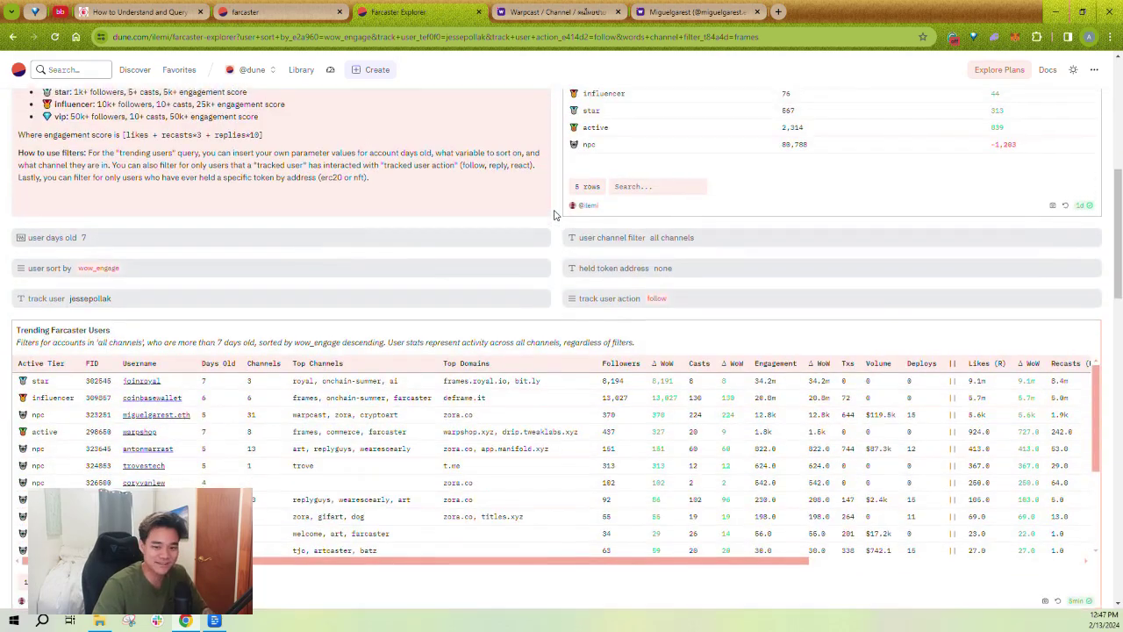
scroll(553, 215, up, 4)
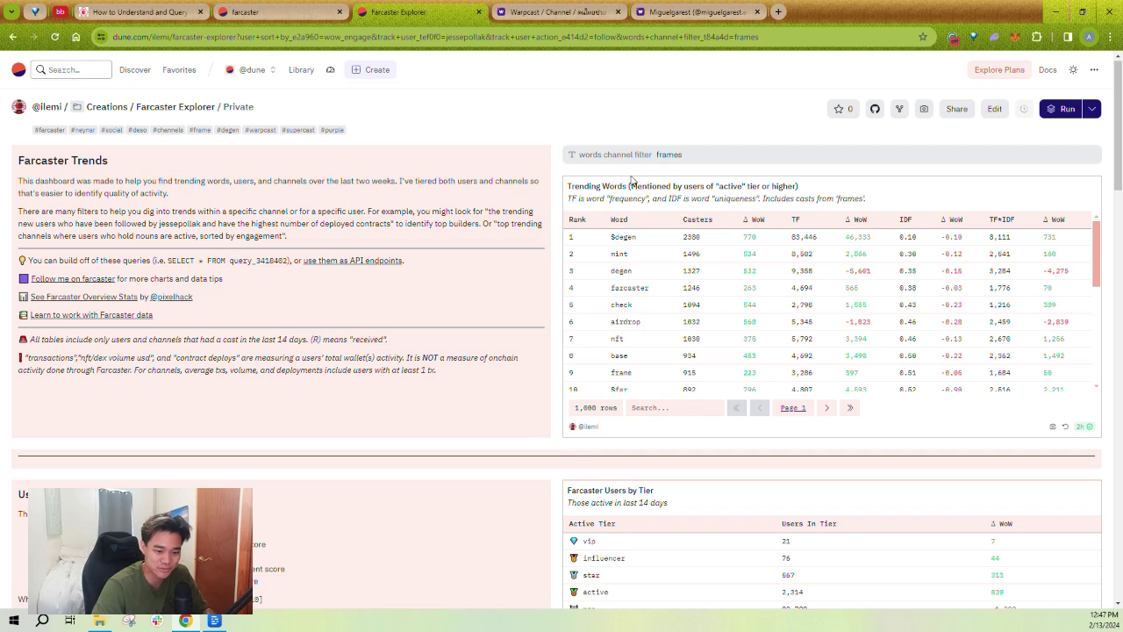
drag(287, 259, 163, 260)
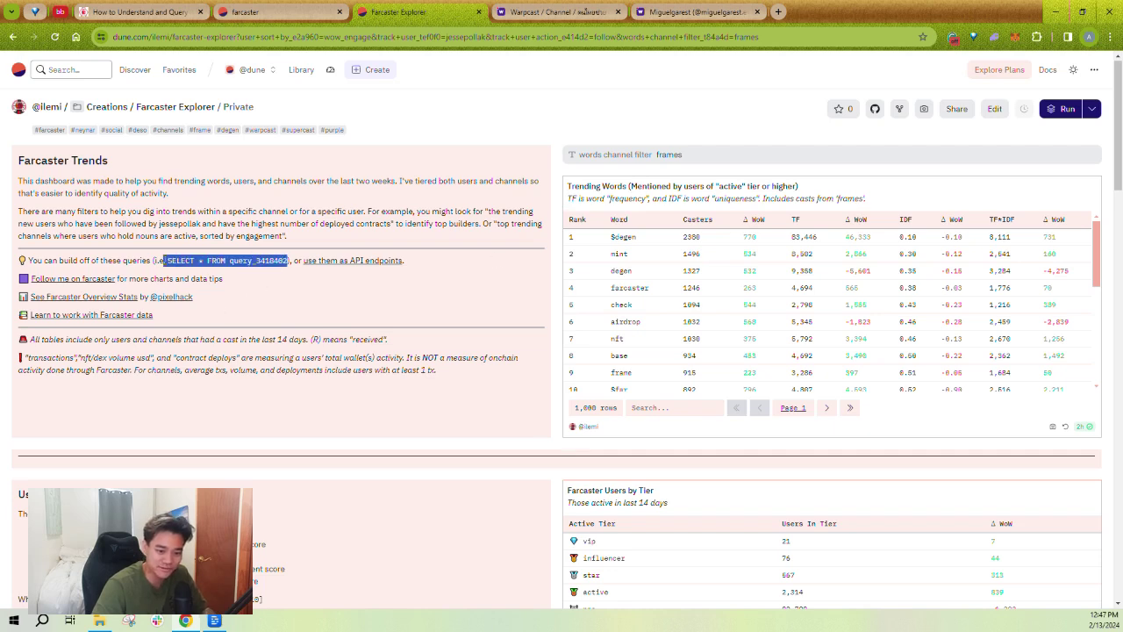
drag(290, 259, 258, 261)
scroll(506, 456, down, 10)
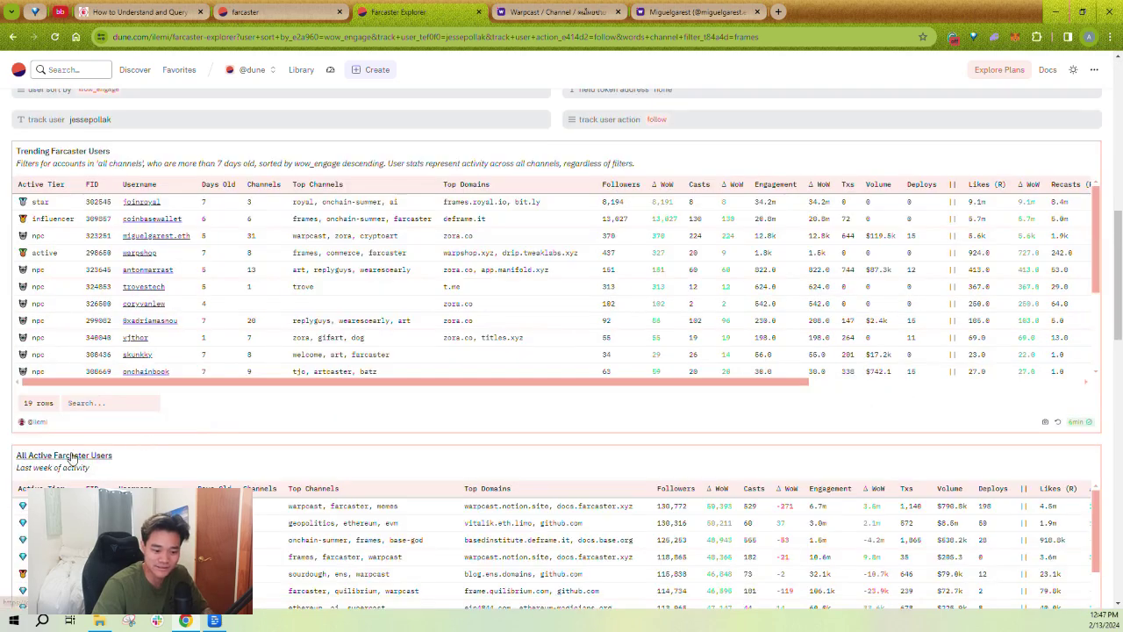
Open the All Active Farcaster Users query, view its API endpoints, then return to the dashboard and Warpcast
click(74, 457)
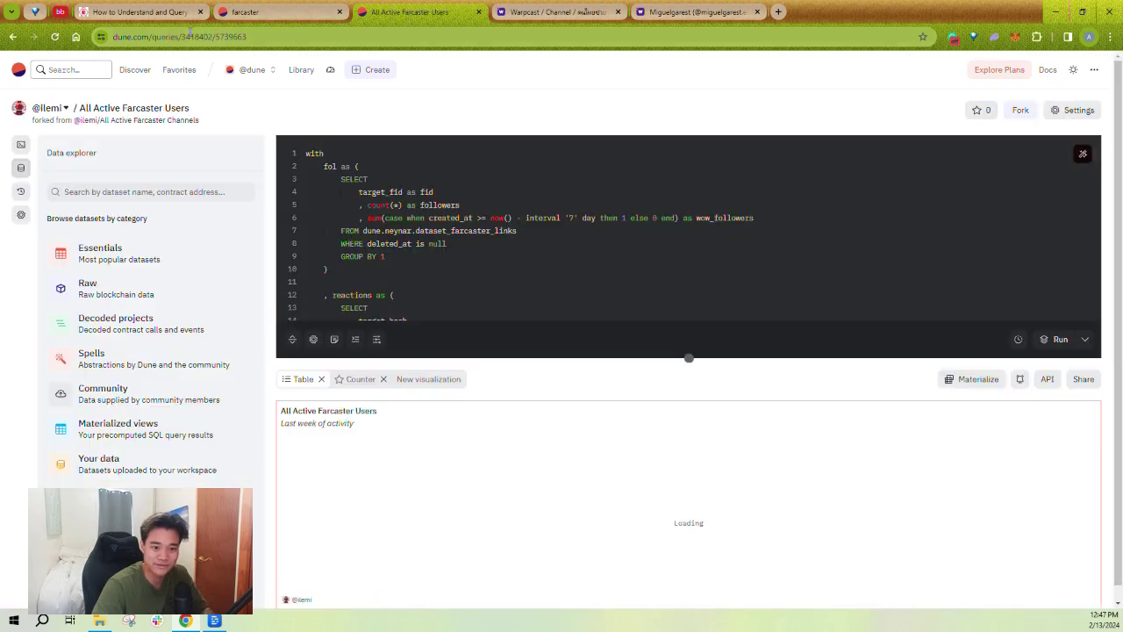
drag(239, 37, 207, 37)
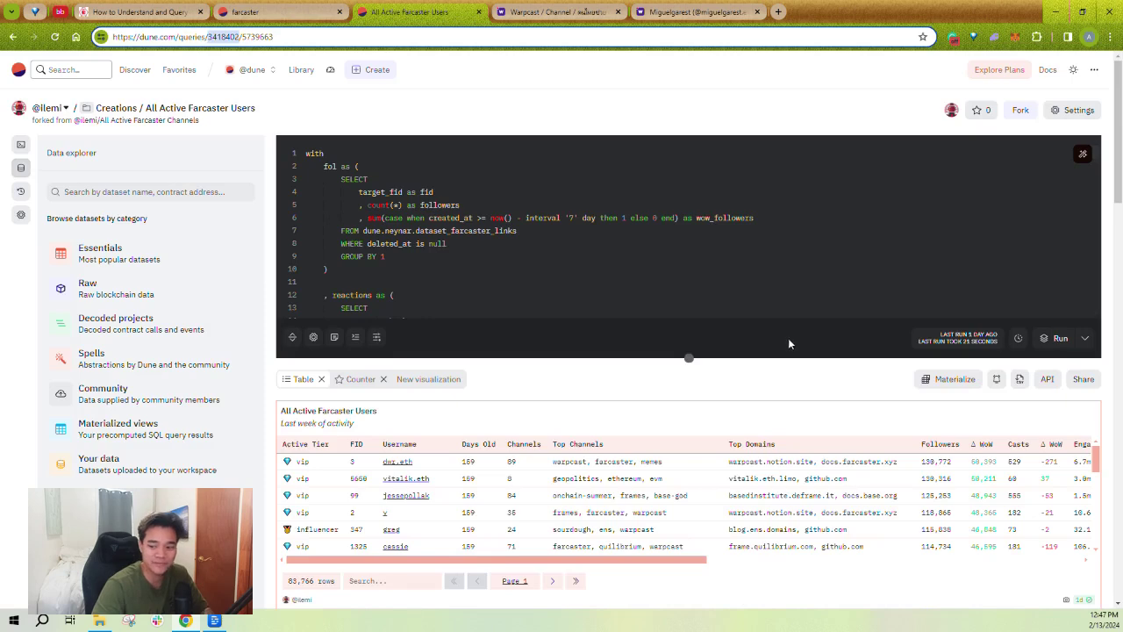
click(1047, 378)
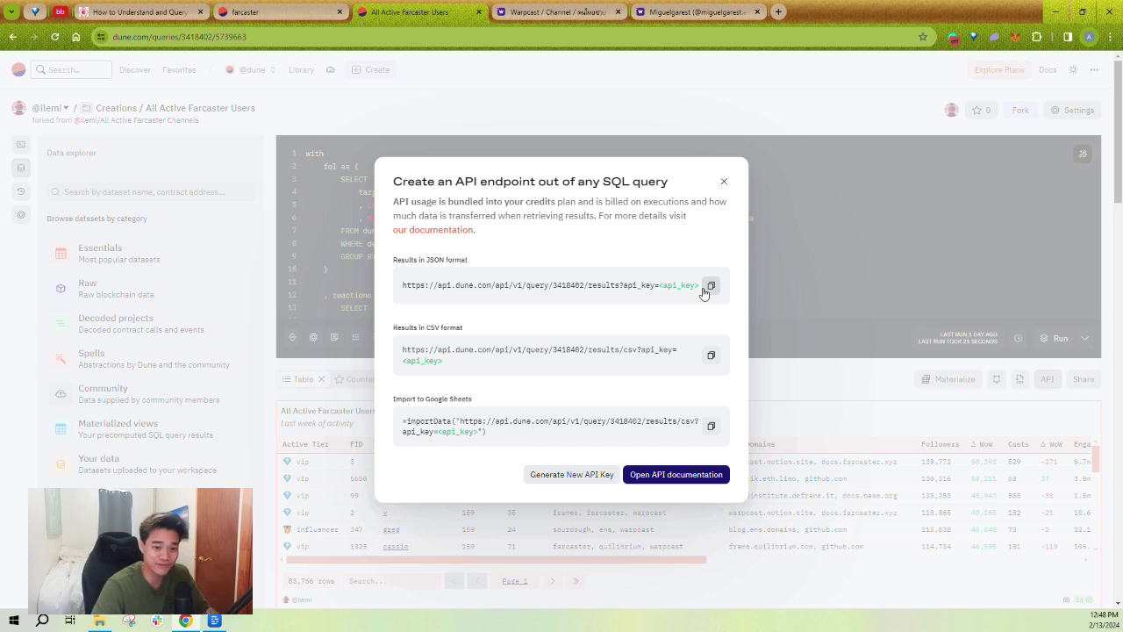
click(723, 181)
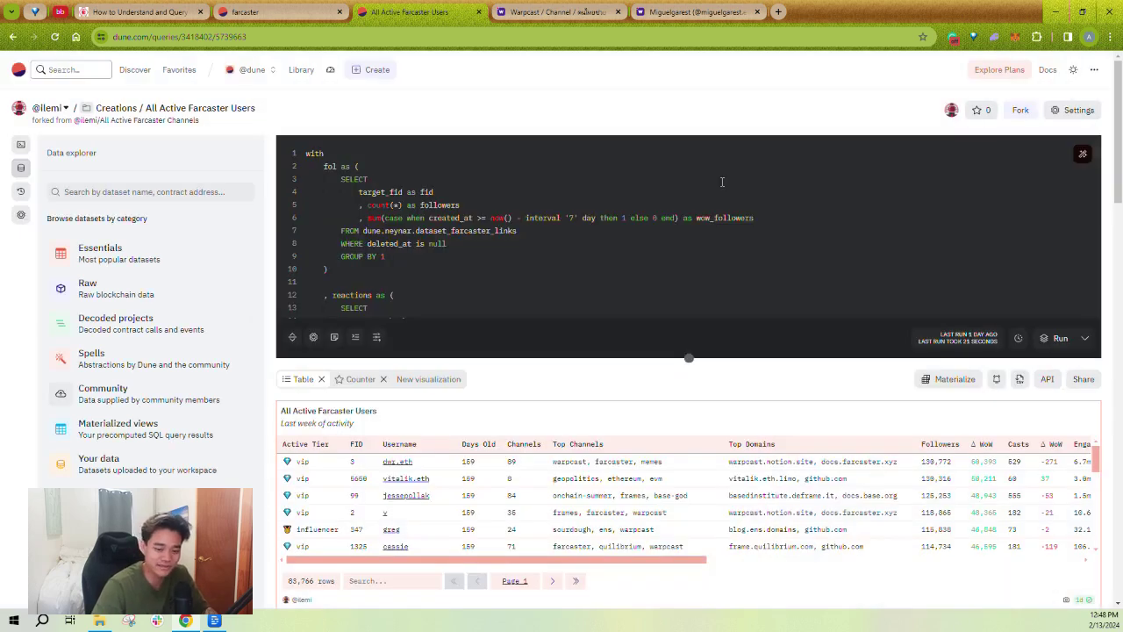
click(12, 36)
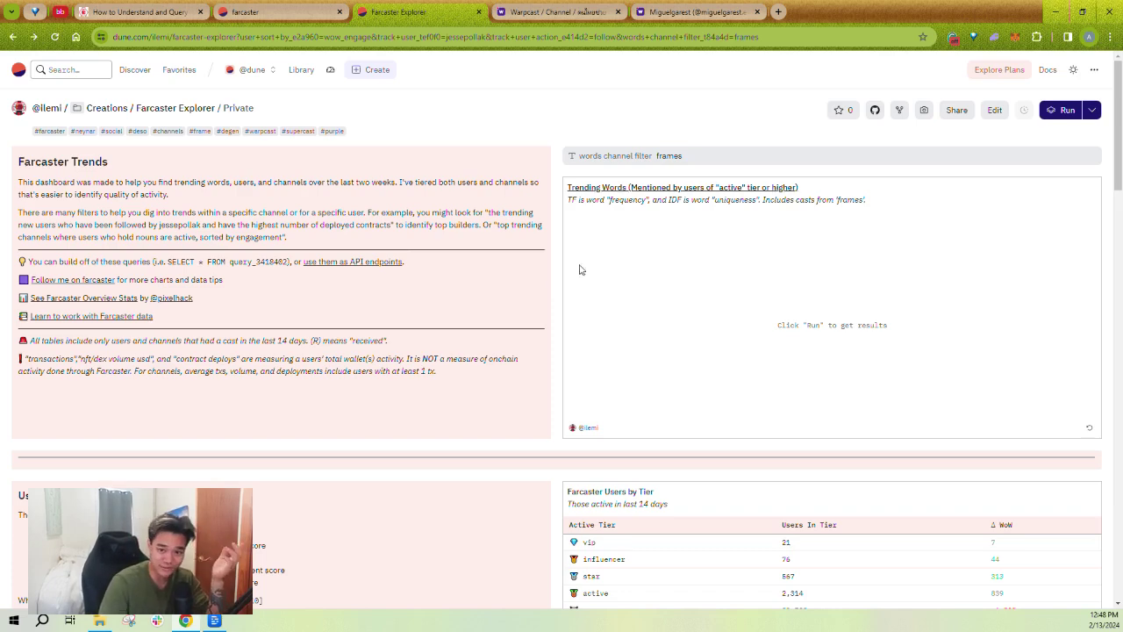
click(557, 12)
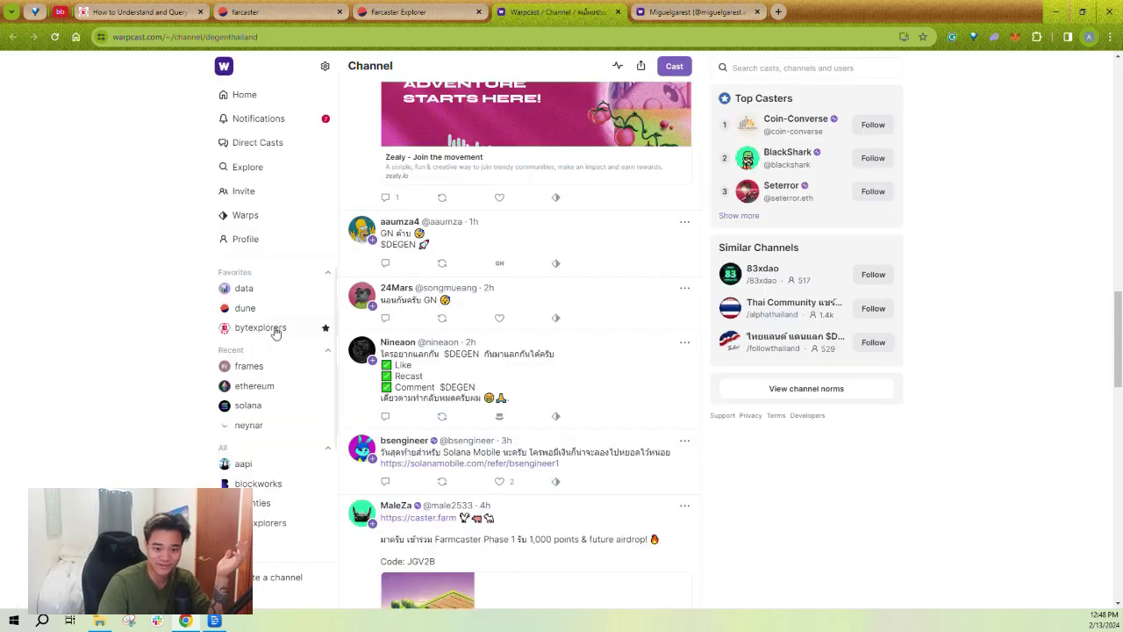
View the signed-in user's Warpcast profile, then return to Dune's Farcaster Explorer
click(250, 237)
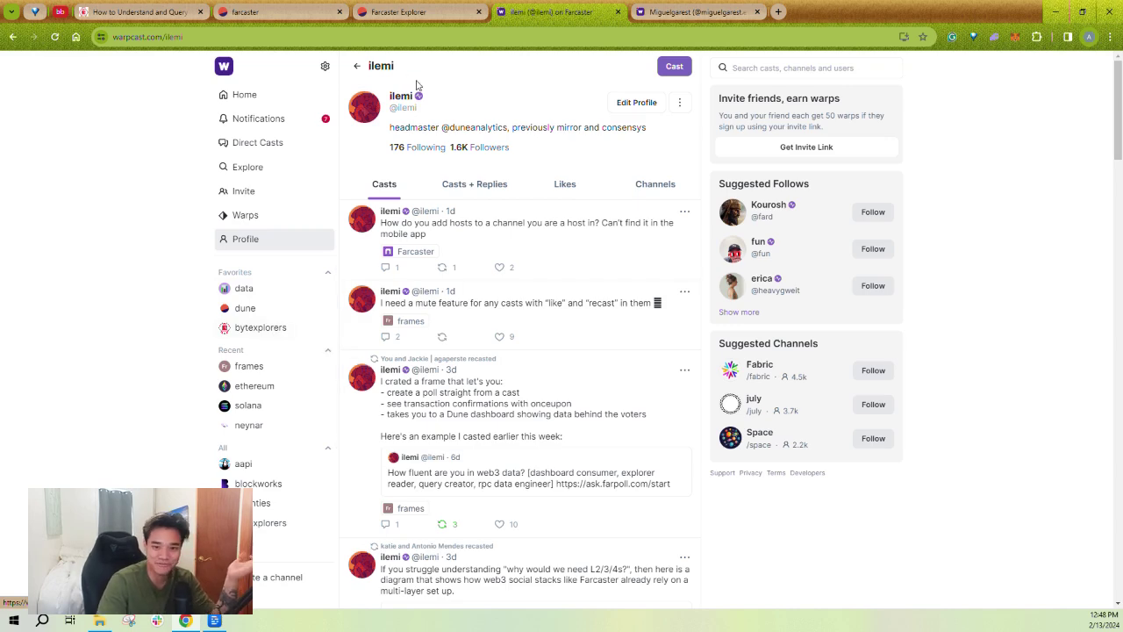
click(397, 12)
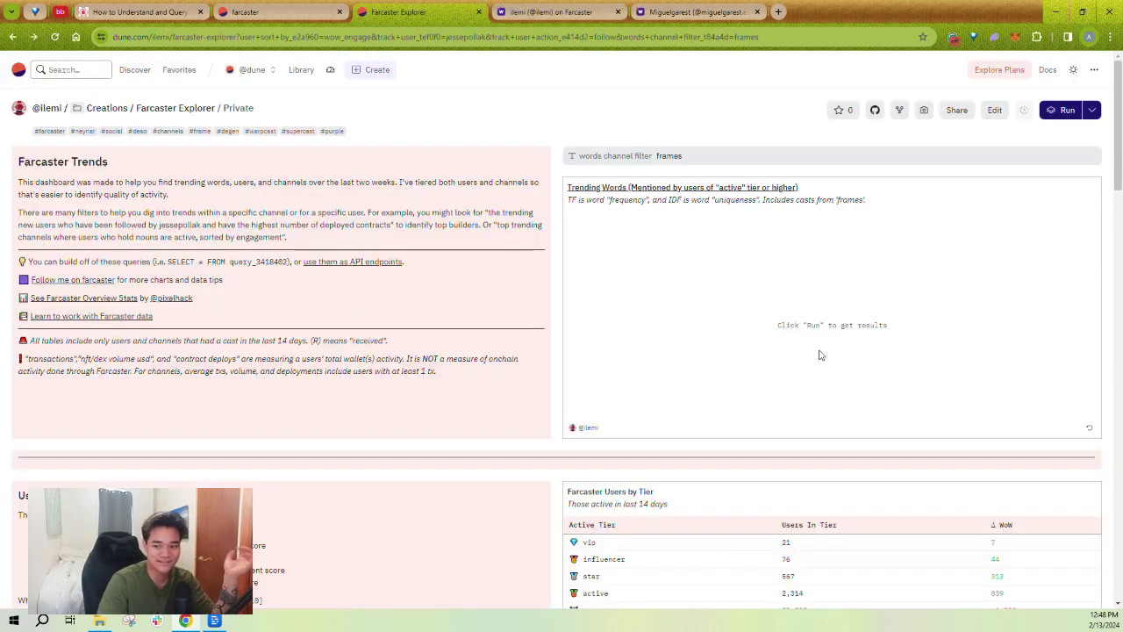